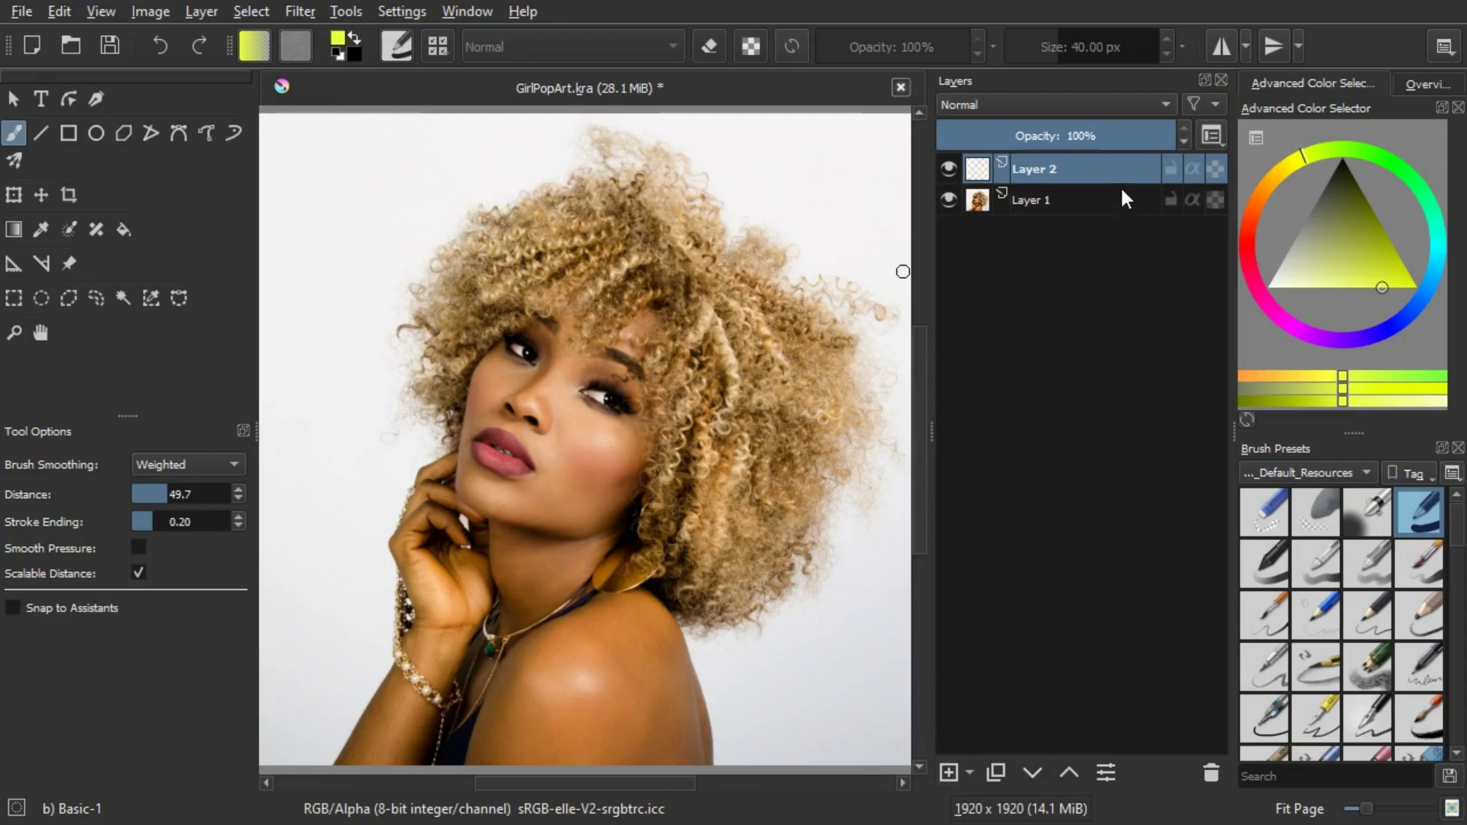
Step: Move Layer 2 beneath Layer 1 and rename it Bg
{"action": "left_click_drag", "start_coordinate": [1126, 166], "coordinate": [1126, 239]}
{"action": "double_click", "coordinate": [1033, 202]}
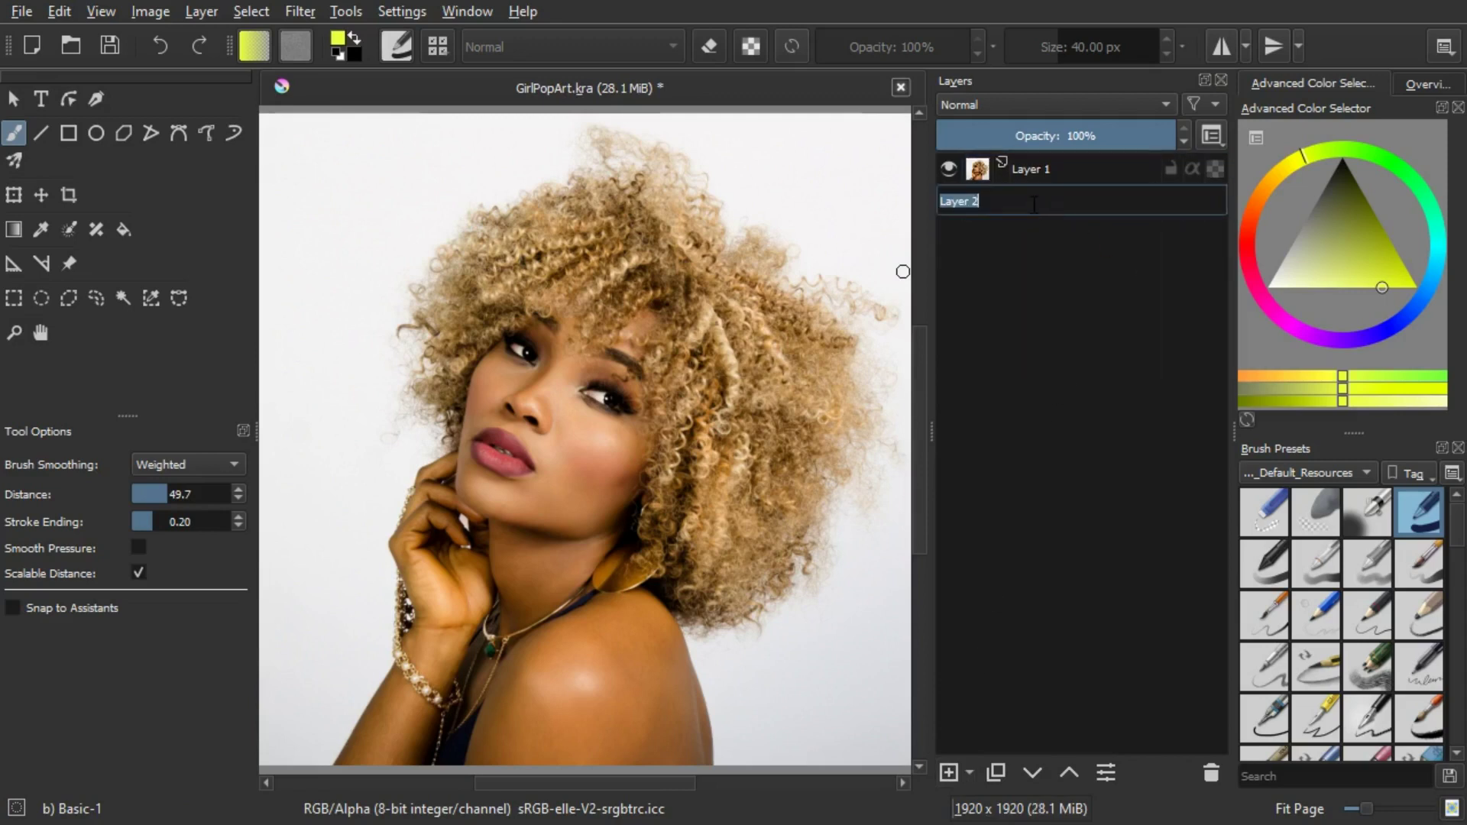
{"action": "type", "text": "Bg"}
{"action": "key", "text": "Return"}
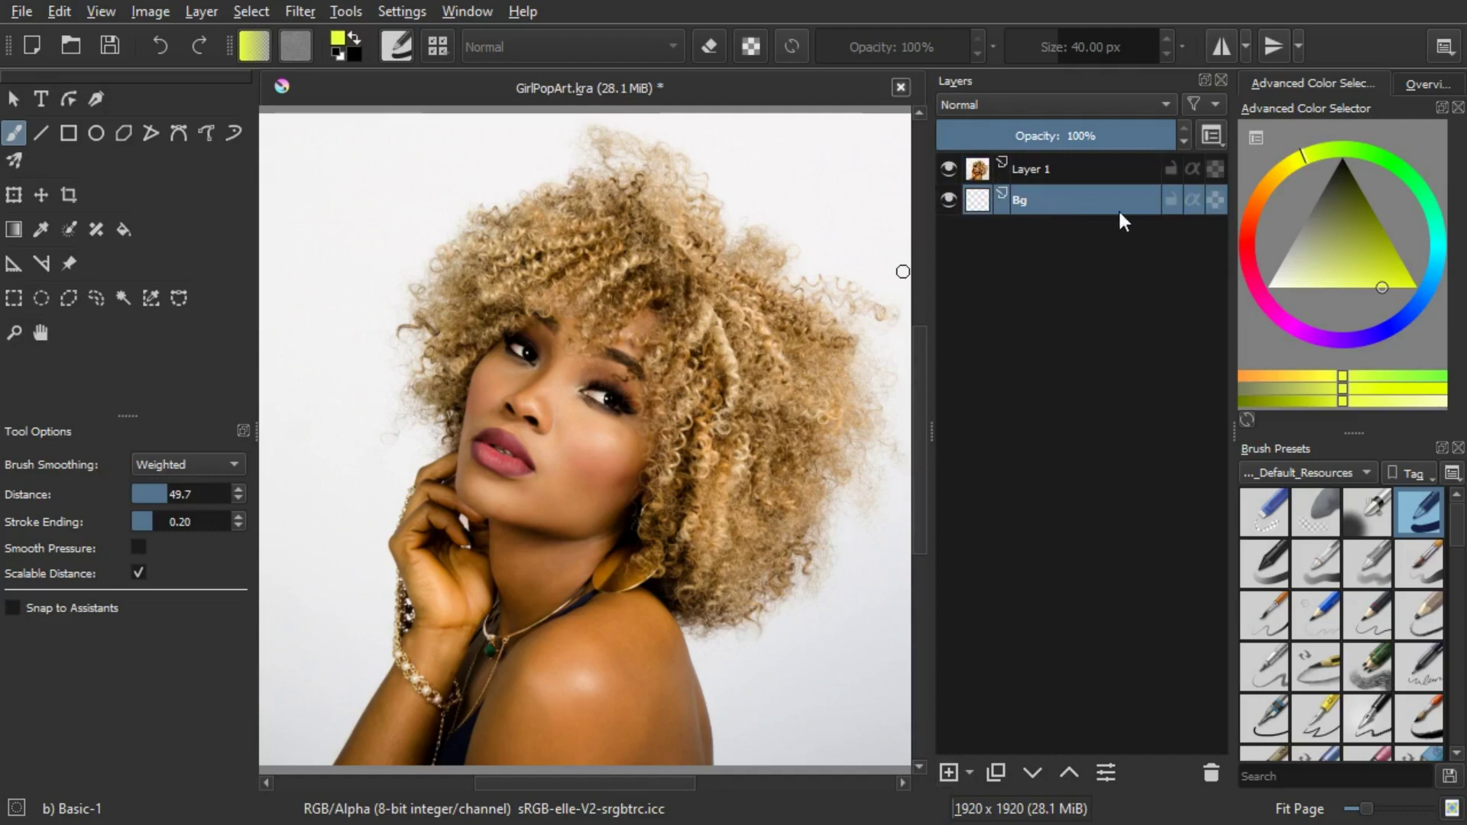
Step: Fill the Bg layer with the yellow foreground colour
{"action": "left_click", "coordinate": [121, 227]}
{"action": "left_click", "coordinate": [291, 221]}
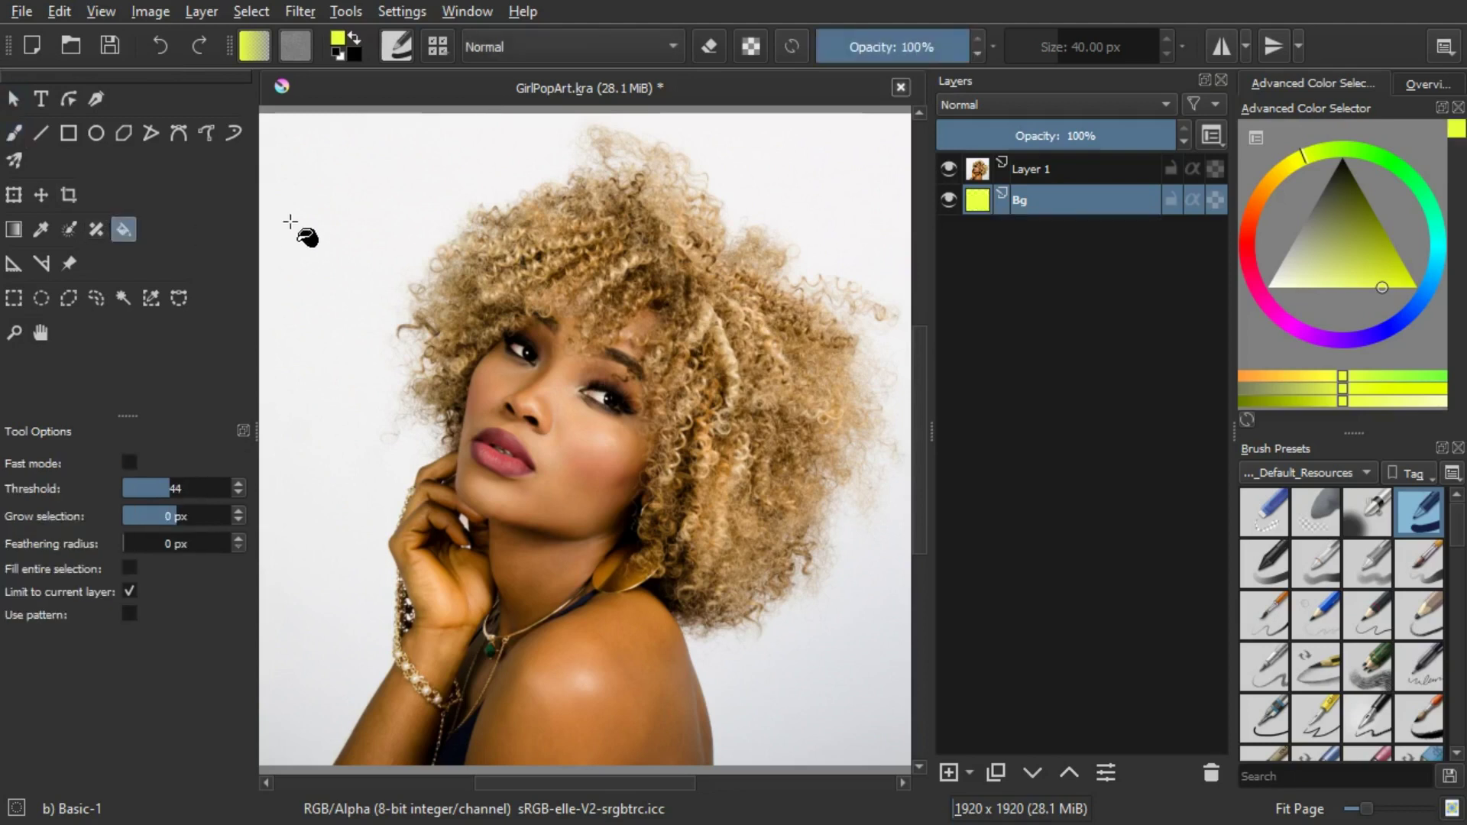
Step: Select the white background on both sides of the woman on Layer 1 with Contiguous Area Selection and clear it
{"action": "left_click", "coordinate": [1062, 162]}
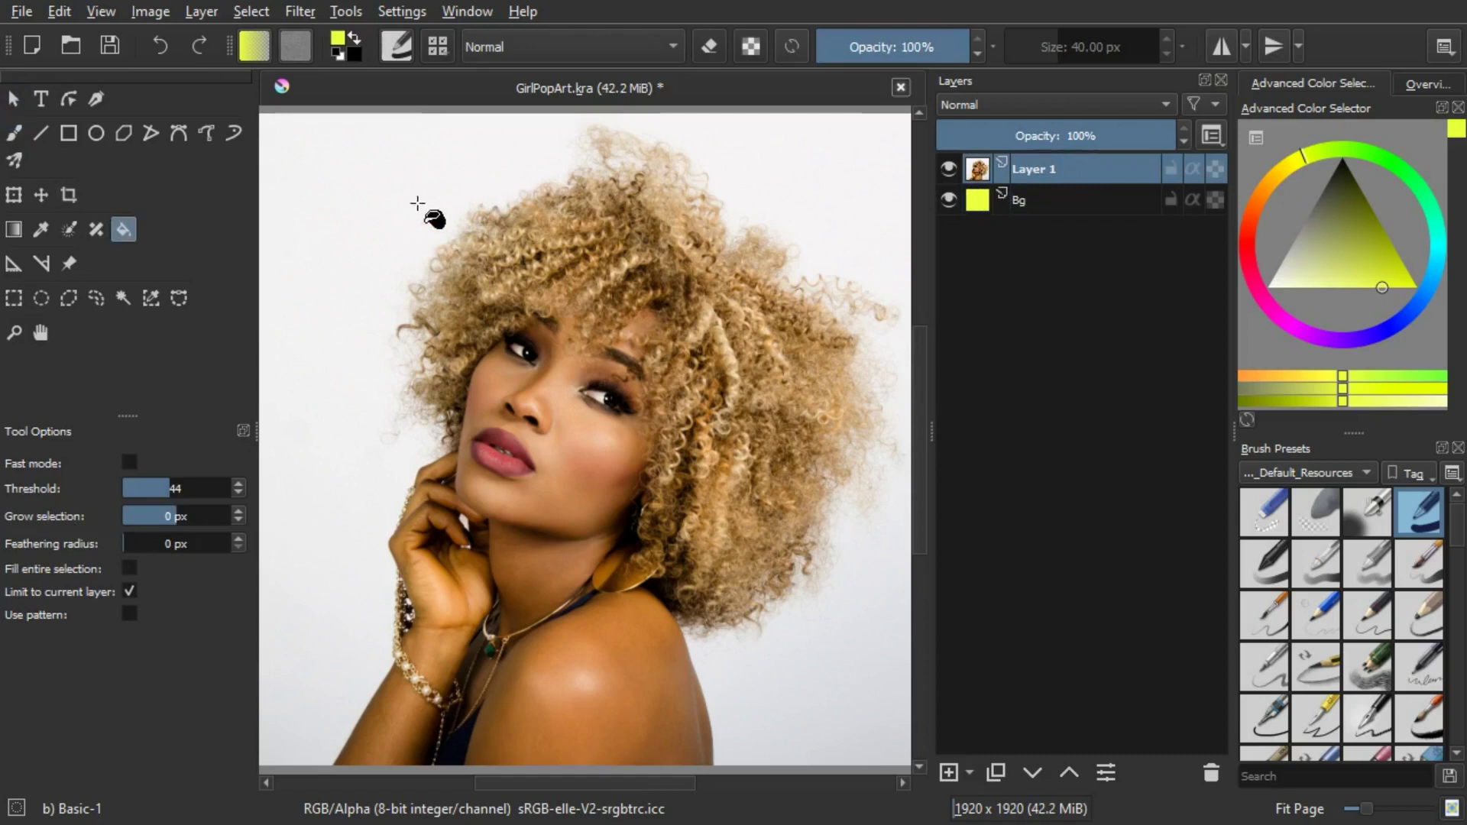
{"action": "left_click", "coordinate": [123, 296]}
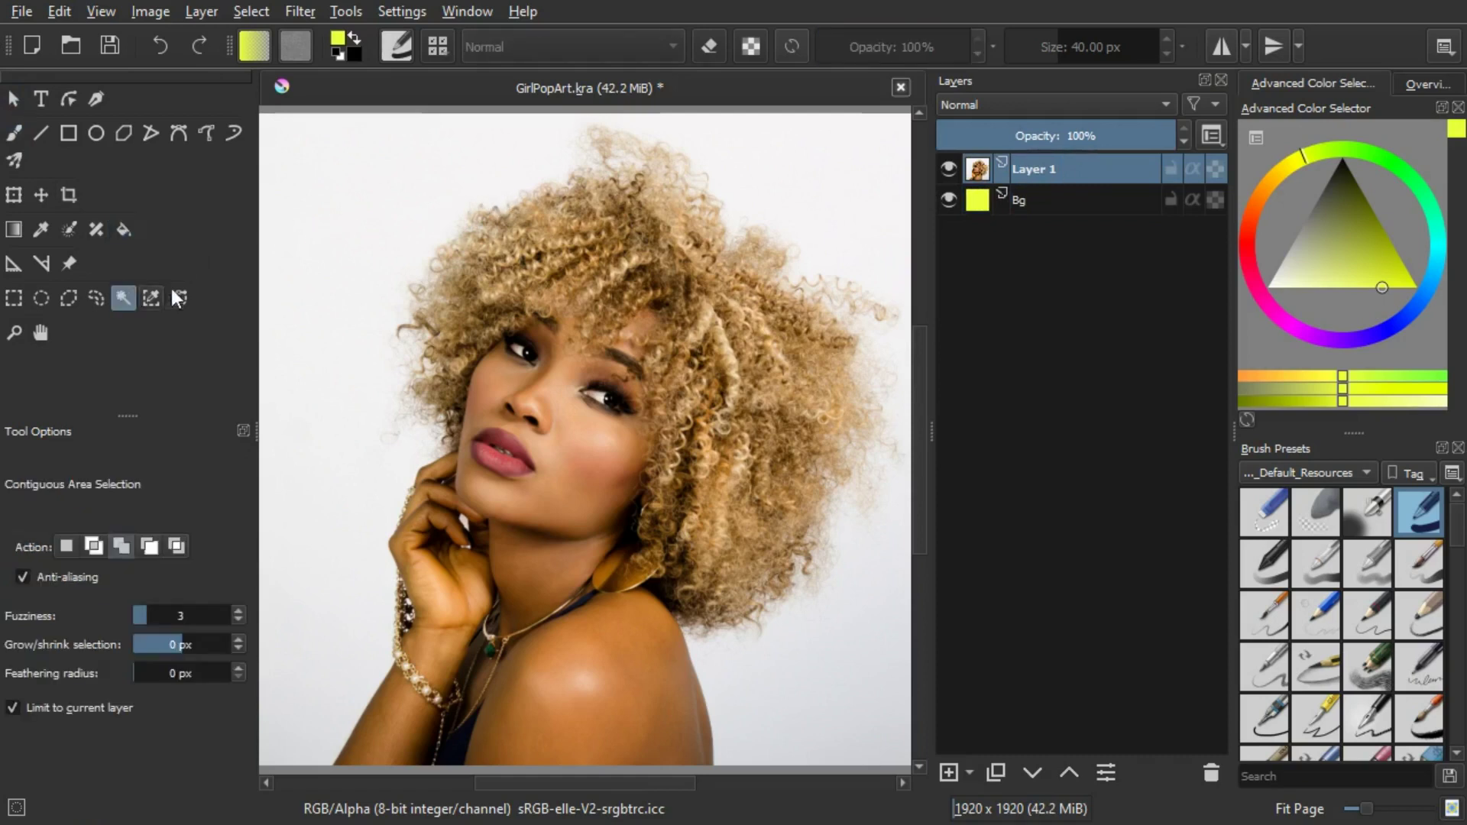
{"action": "left_click", "coordinate": [374, 201]}
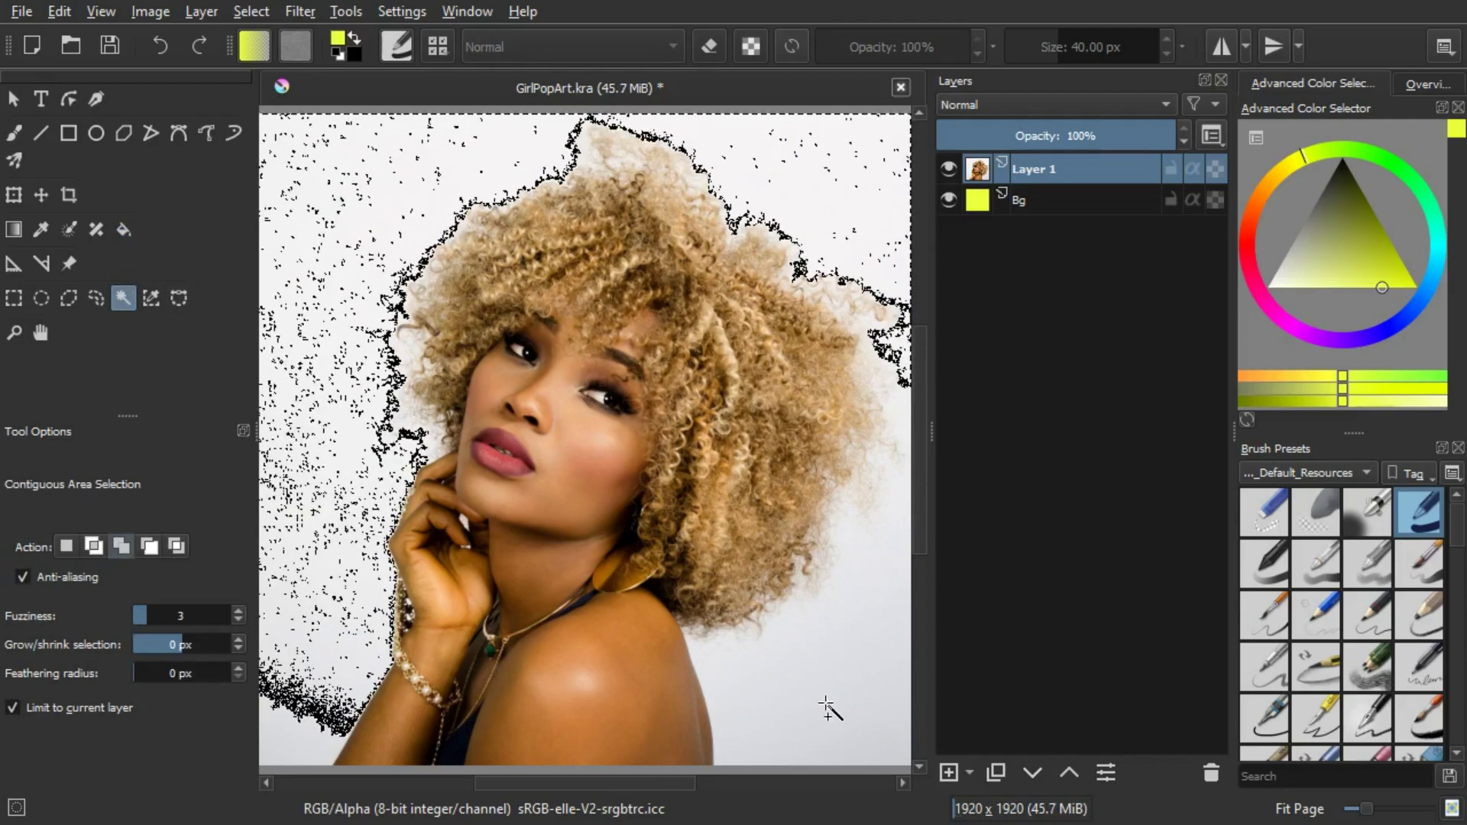
{"action": "left_click", "coordinate": [848, 738]}
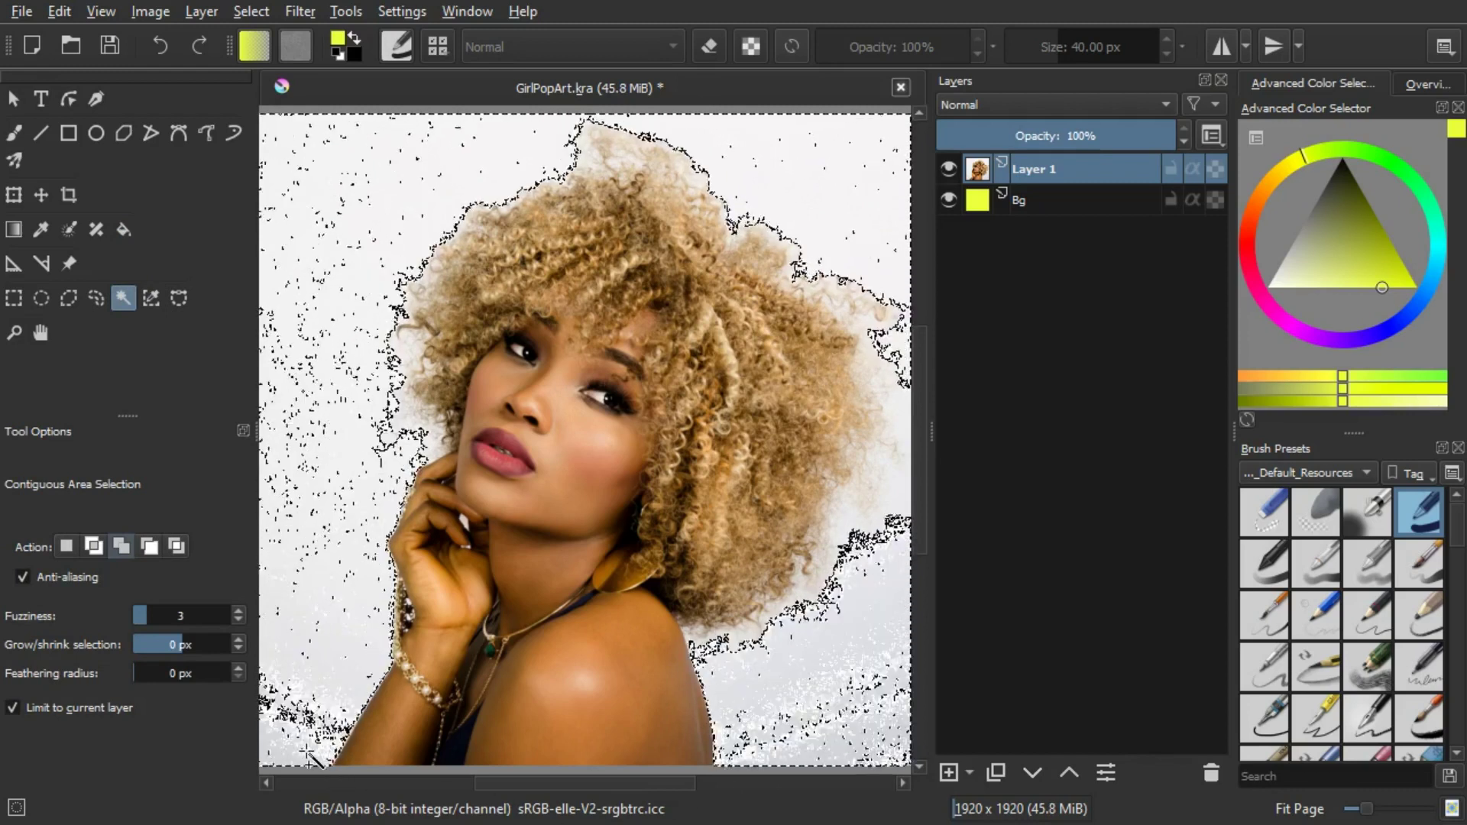
{"action": "key", "text": "shift+BackSpace"}
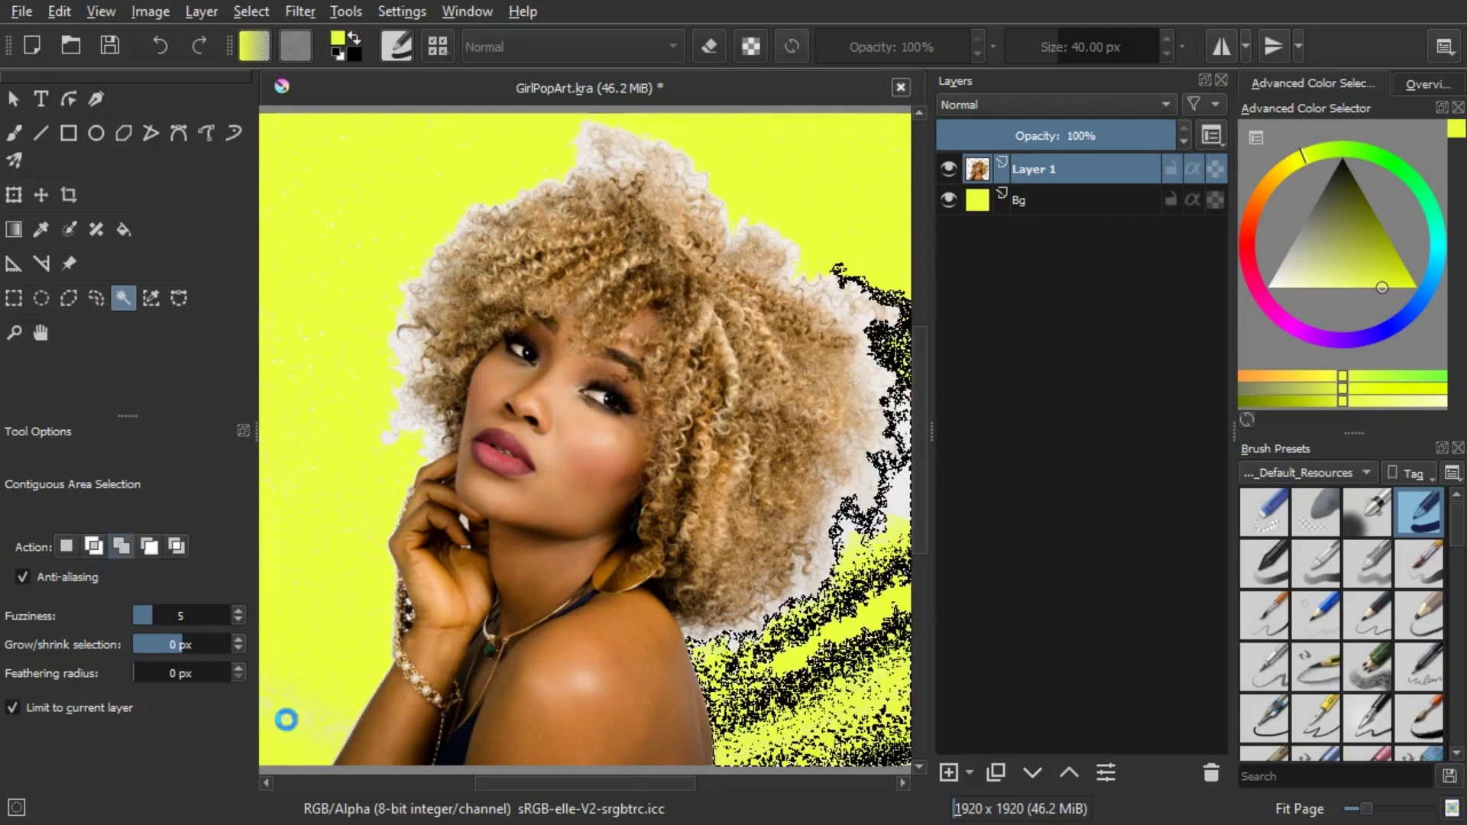
Step: Select the white remnants along the hair's left edge and among the upper-right curls on Layer 1, using a fuzziness of 5
{"action": "left_click", "coordinate": [411, 348]}
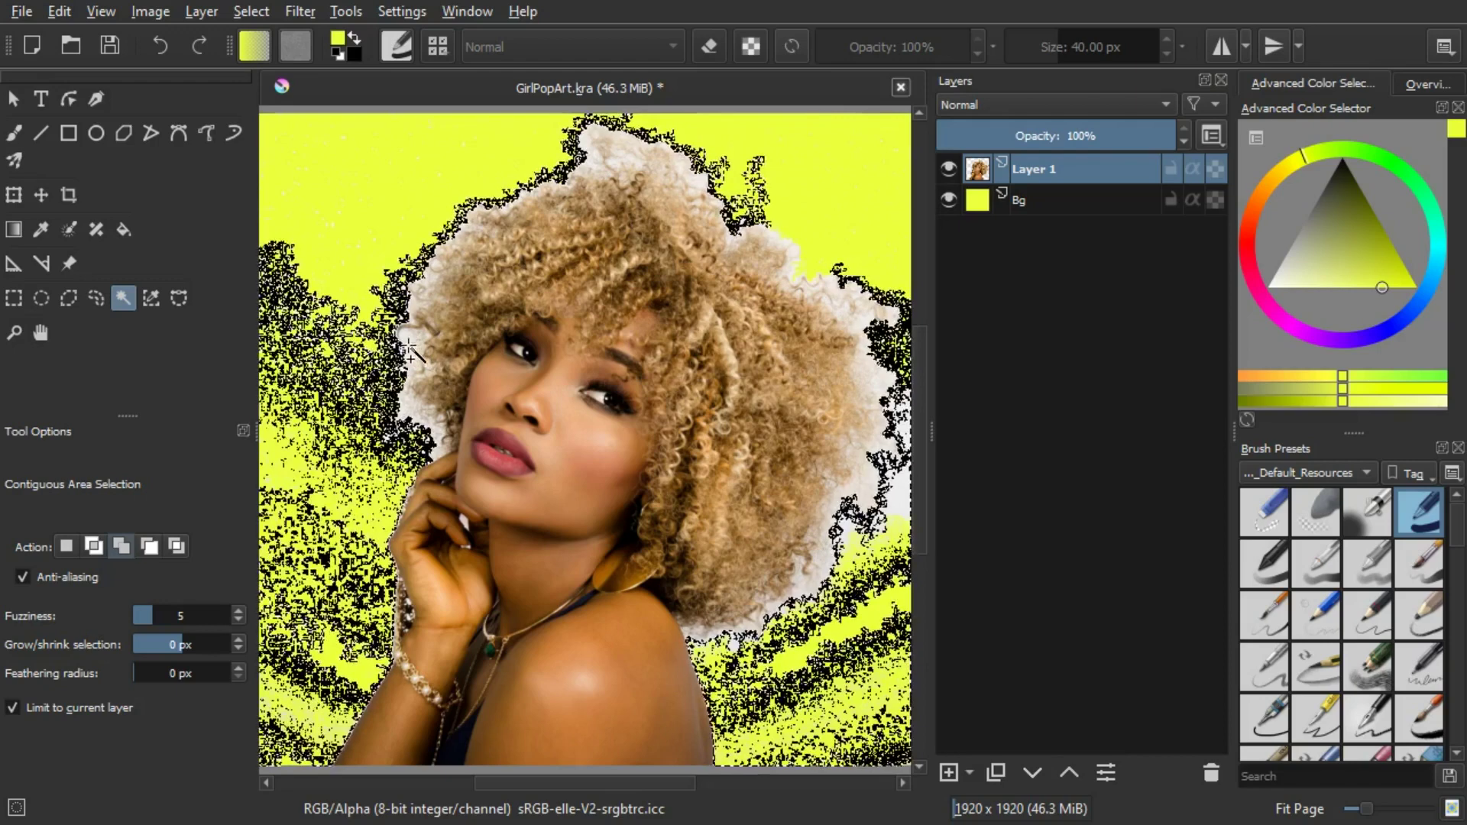
{"action": "left_click", "coordinate": [409, 406]}
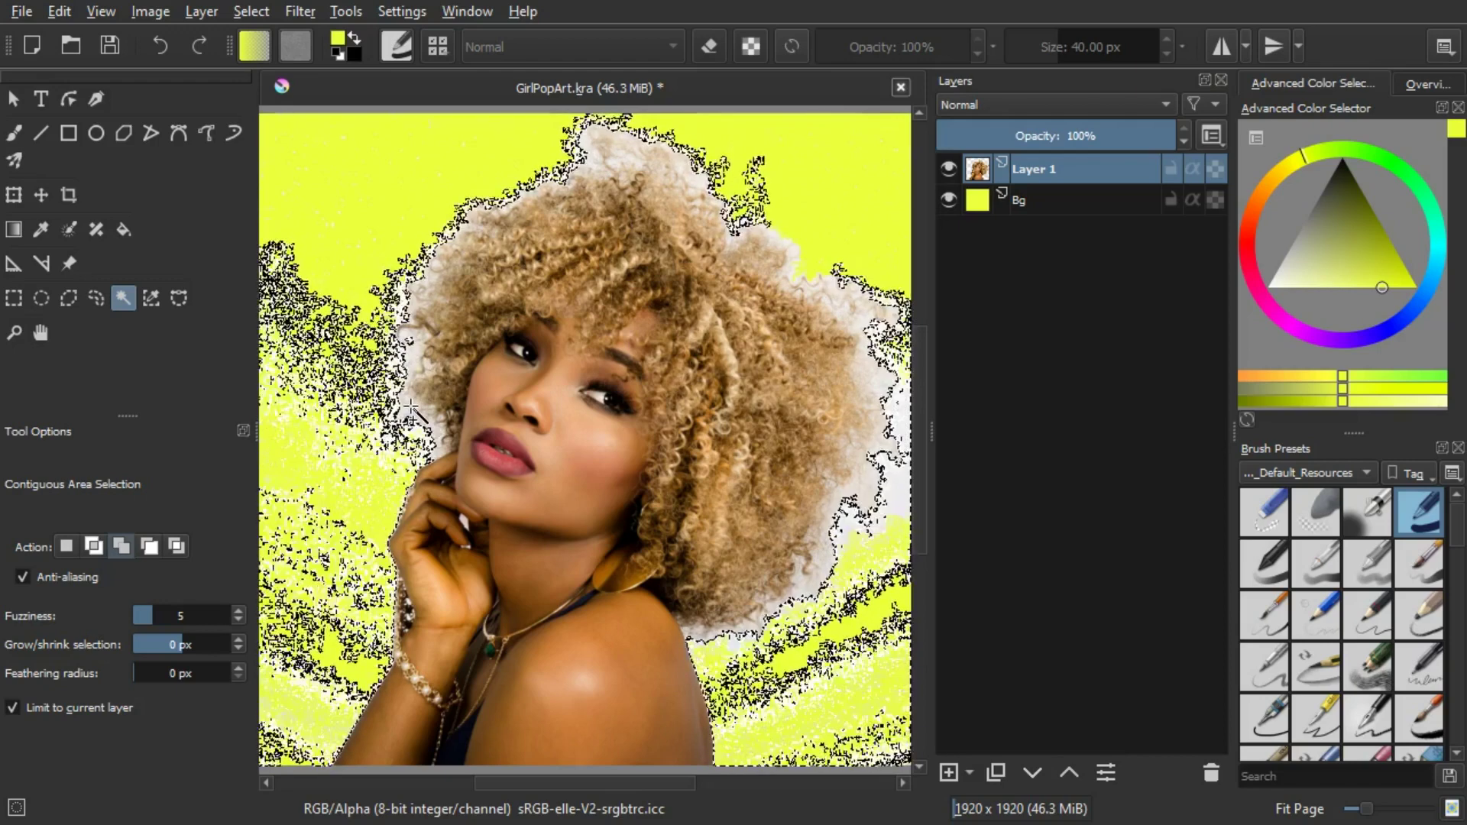
{"action": "left_click", "coordinate": [415, 407]}
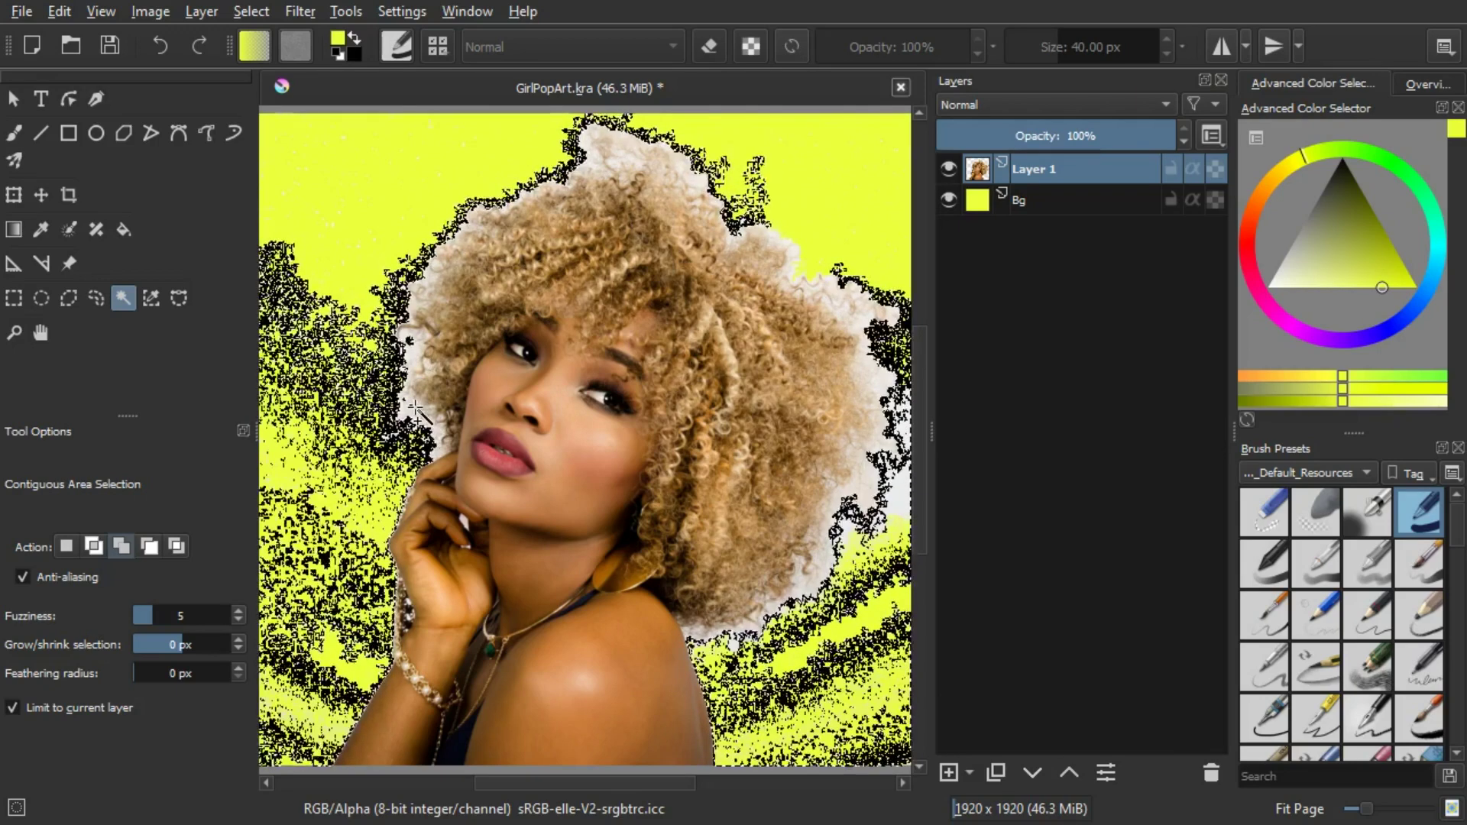
{"action": "scroll", "coordinate": [847, 299], "scroll_direction": "up", "scroll_amount": 5}
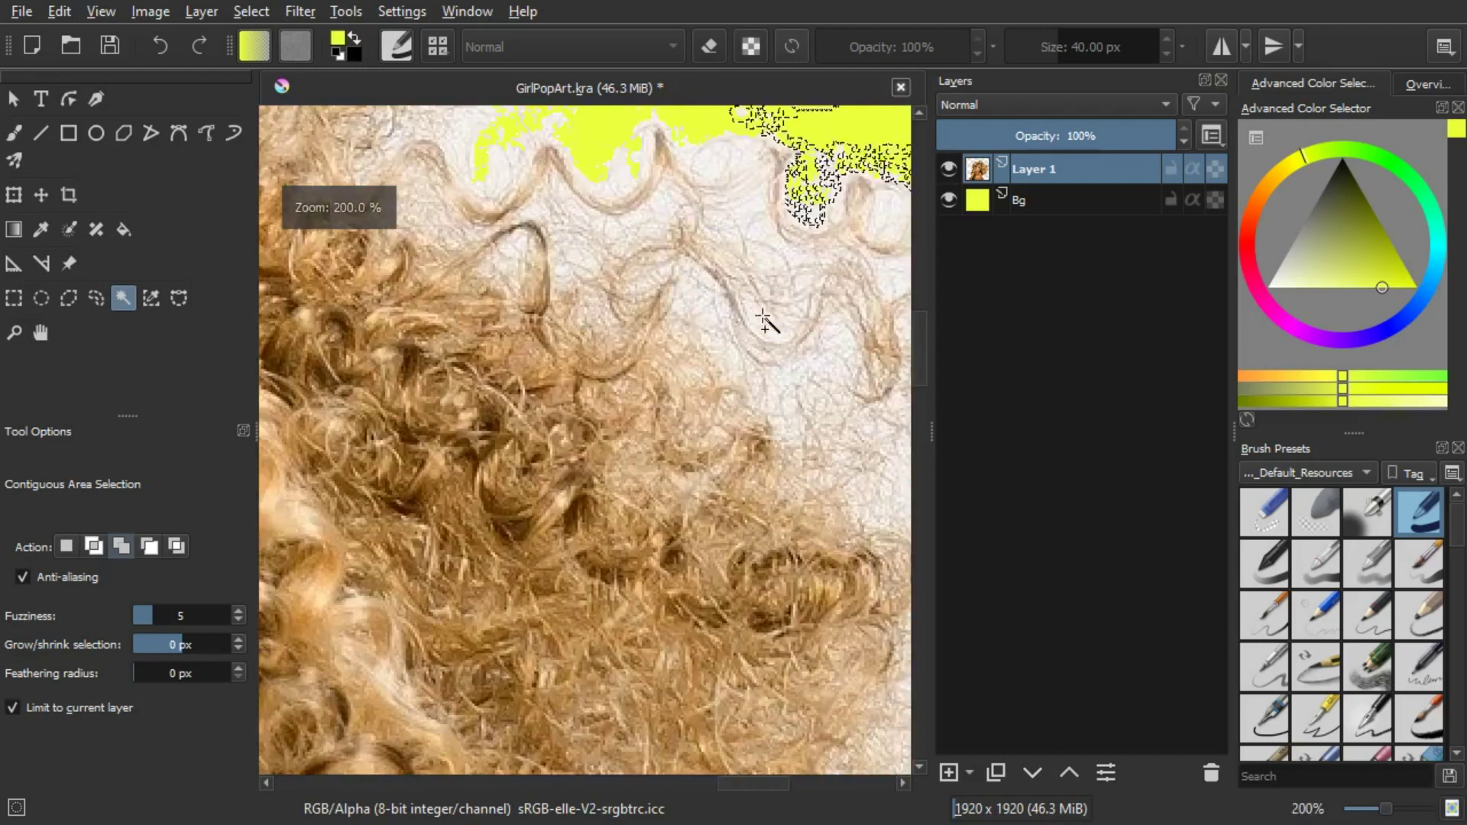
{"action": "left_click", "coordinate": [696, 287]}
{"action": "left_click", "coordinate": [647, 217]}
Step: Set the selection fuzziness to 21, add the white fringe near the upper-right curls, and clear the selected areas from Layer 1
{"action": "left_click_drag", "start_coordinate": [135, 616], "coordinate": [176, 616]}
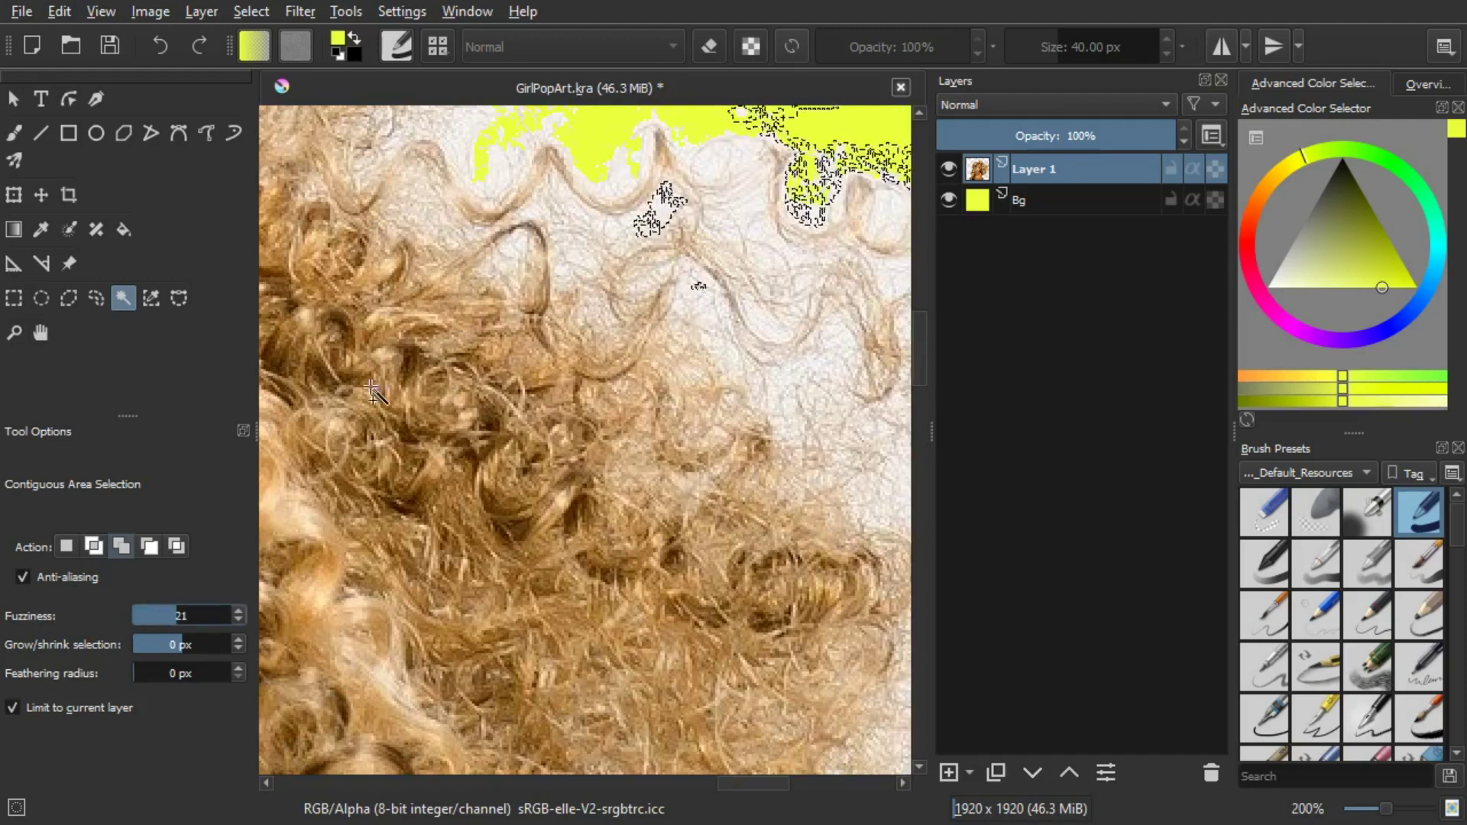
{"action": "left_click", "coordinate": [757, 195]}
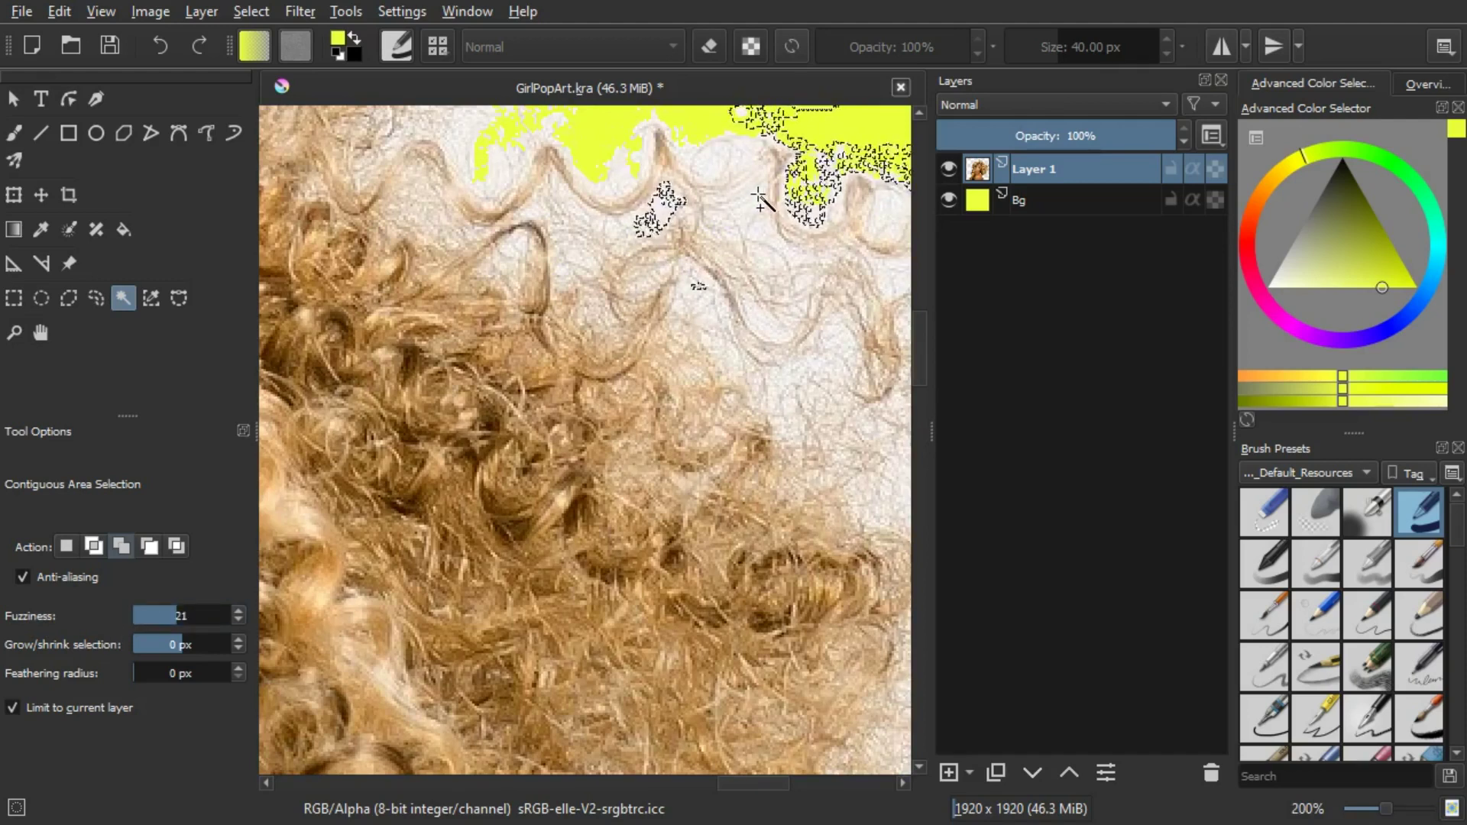
{"action": "scroll", "coordinate": [757, 196], "scroll_direction": "down", "scroll_amount": 5}
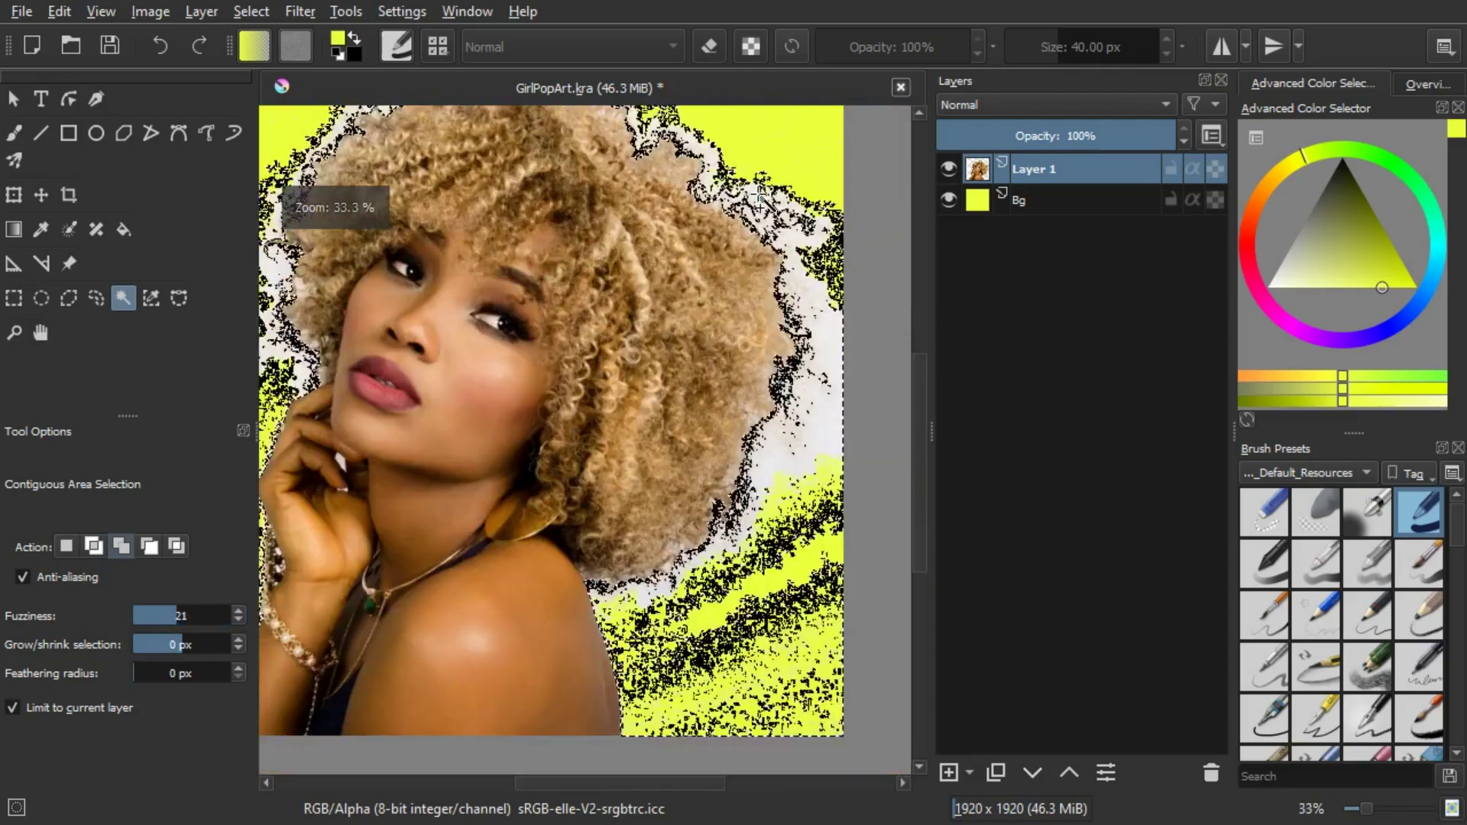
{"action": "scroll", "coordinate": [758, 196], "scroll_direction": "down", "scroll_amount": 4}
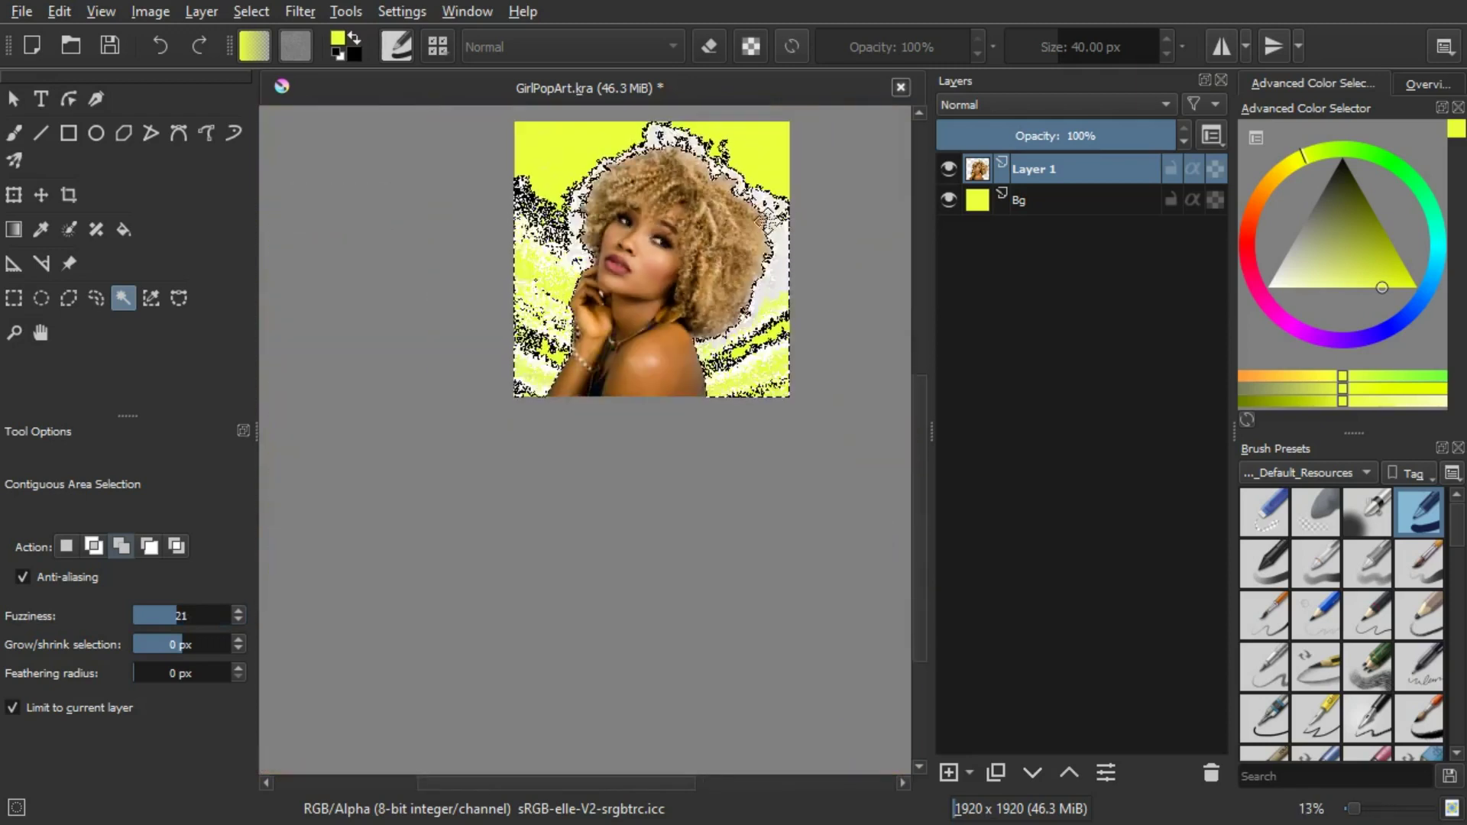
{"action": "key", "text": "Delete"}
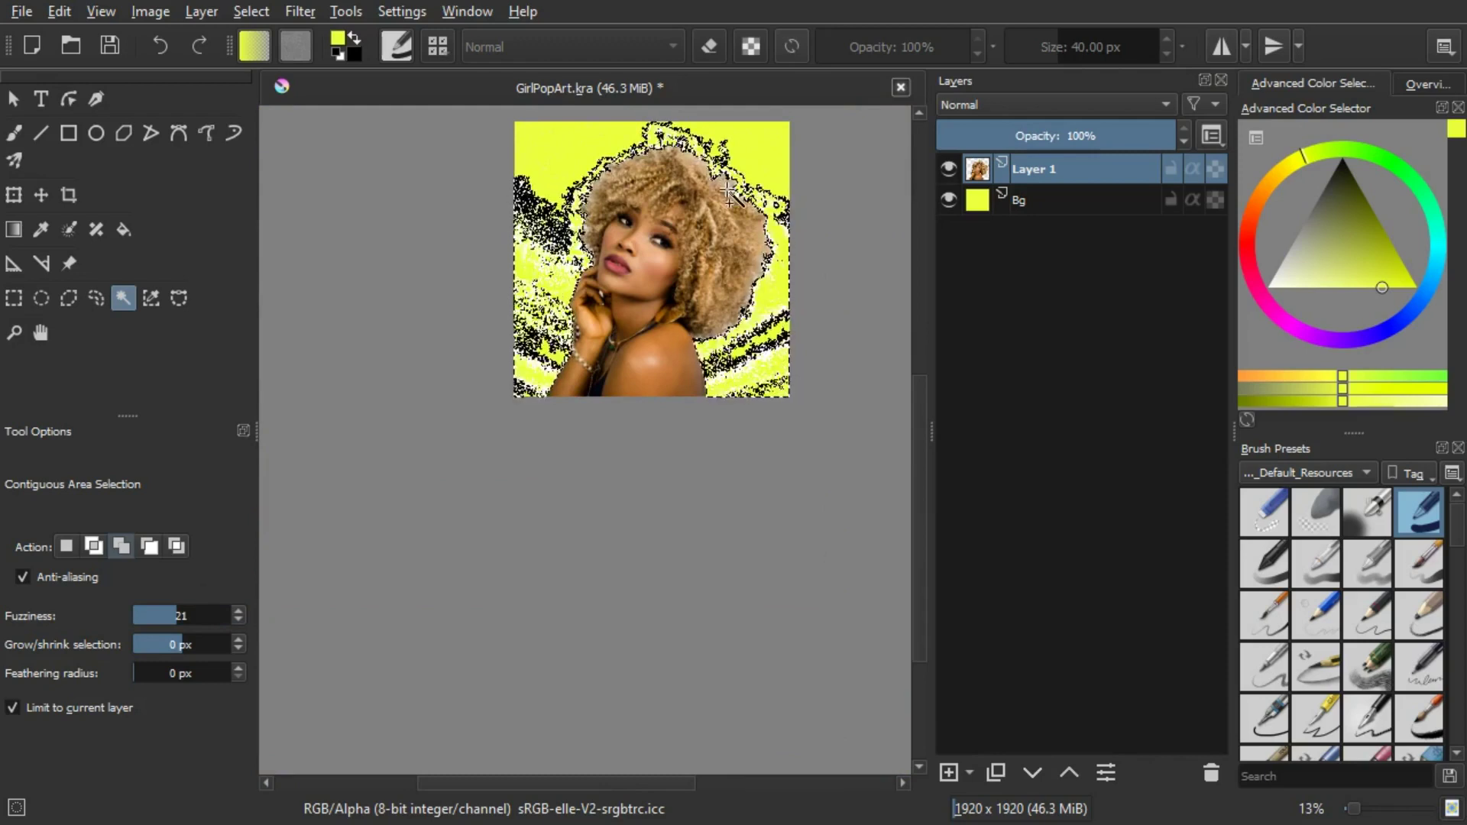
{"action": "scroll", "coordinate": [728, 191], "scroll_direction": "up", "scroll_amount": 3}
{"action": "key", "text": "ctrl+shift+a"}
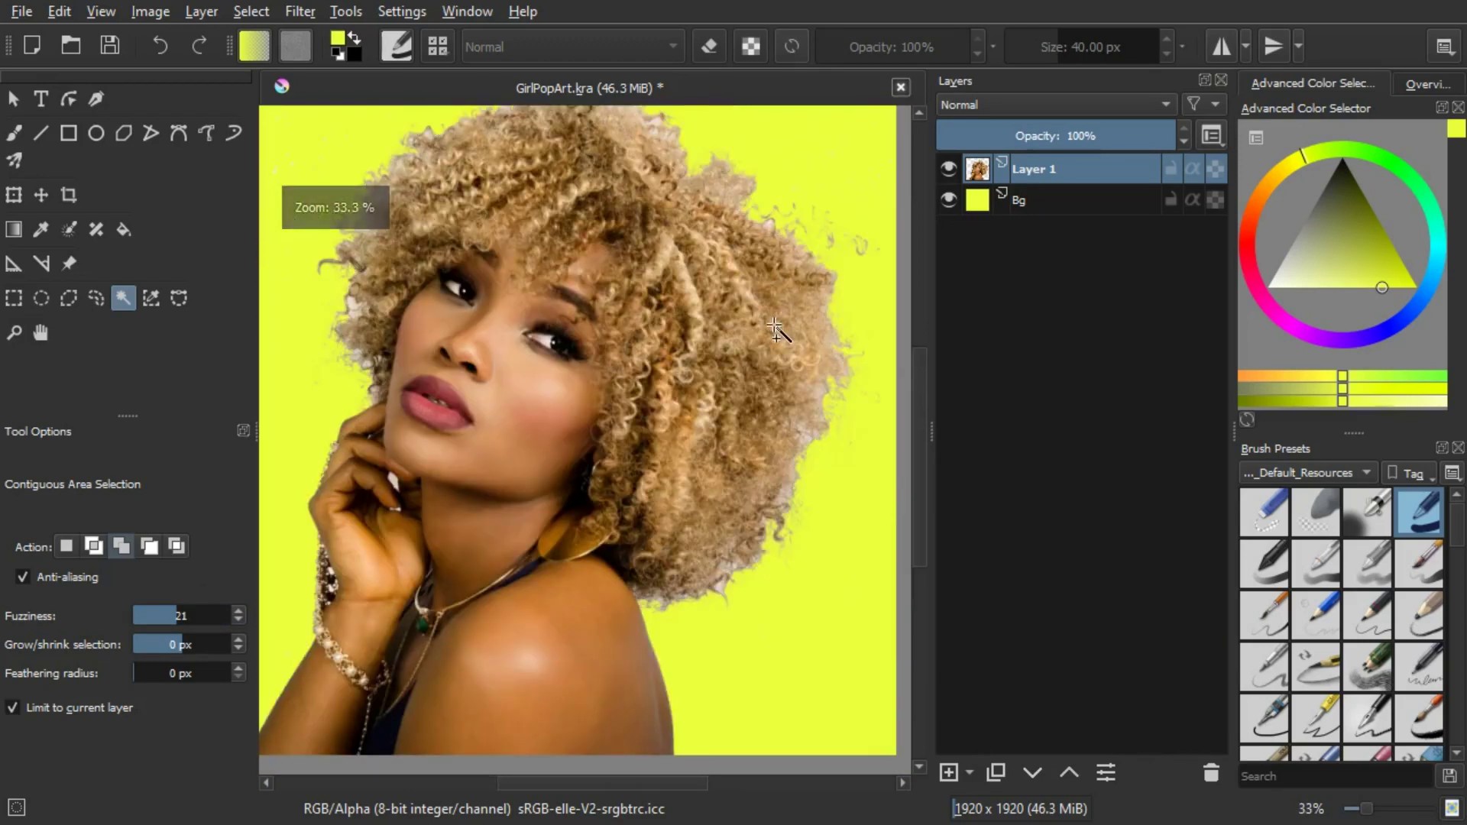
Step: Select the remaining white fringe along the hair's right edge and the gaps between the fingers and the bracelet
{"action": "scroll", "coordinate": [775, 326], "scroll_direction": "down", "scroll_amount": 2}
{"action": "scroll", "coordinate": [774, 330], "scroll_direction": "up", "scroll_amount": 7}
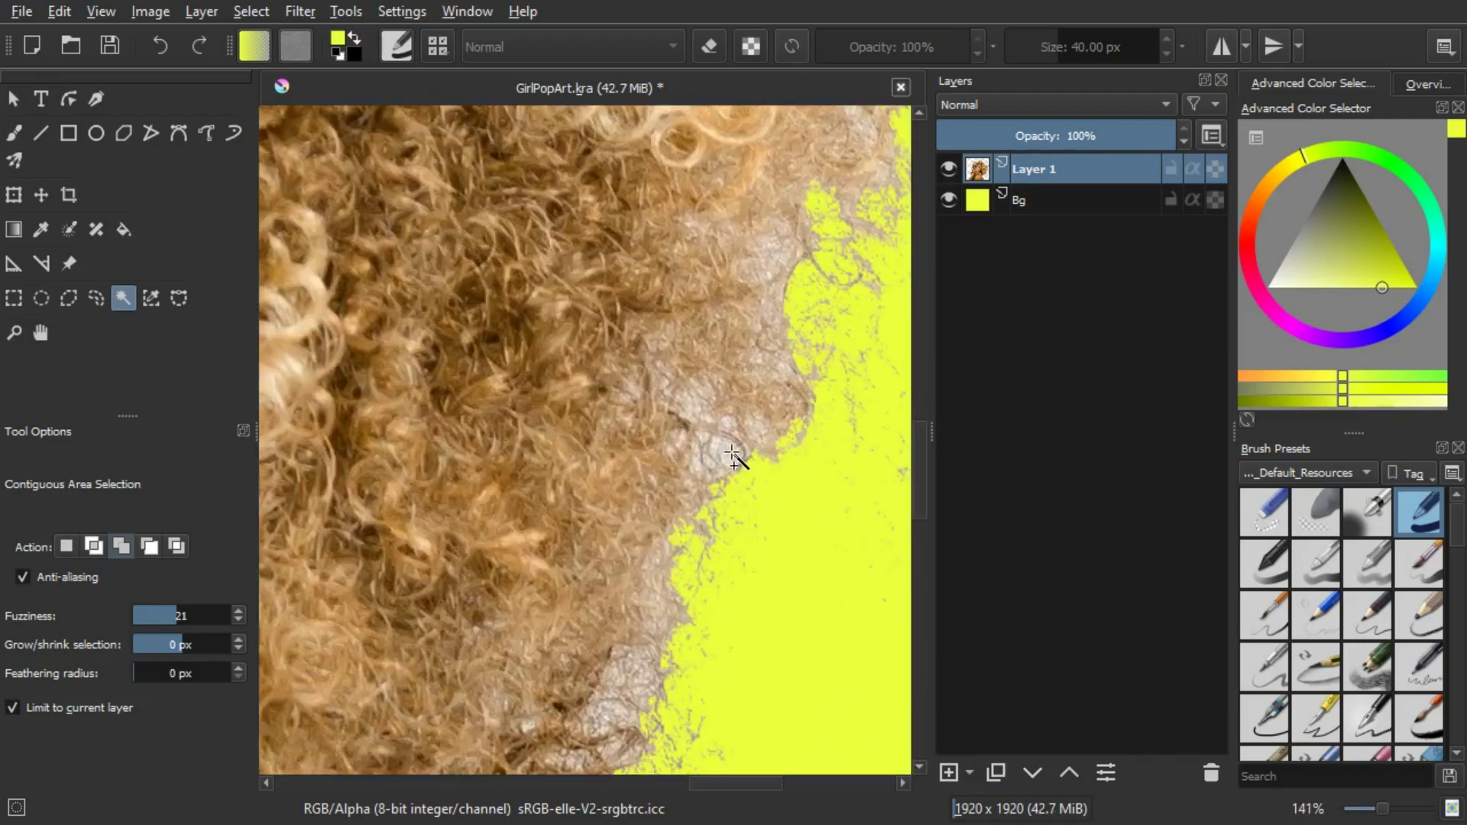
{"action": "left_click", "coordinate": [732, 456]}
{"action": "scroll", "coordinate": [732, 456], "scroll_direction": "down", "scroll_amount": 5}
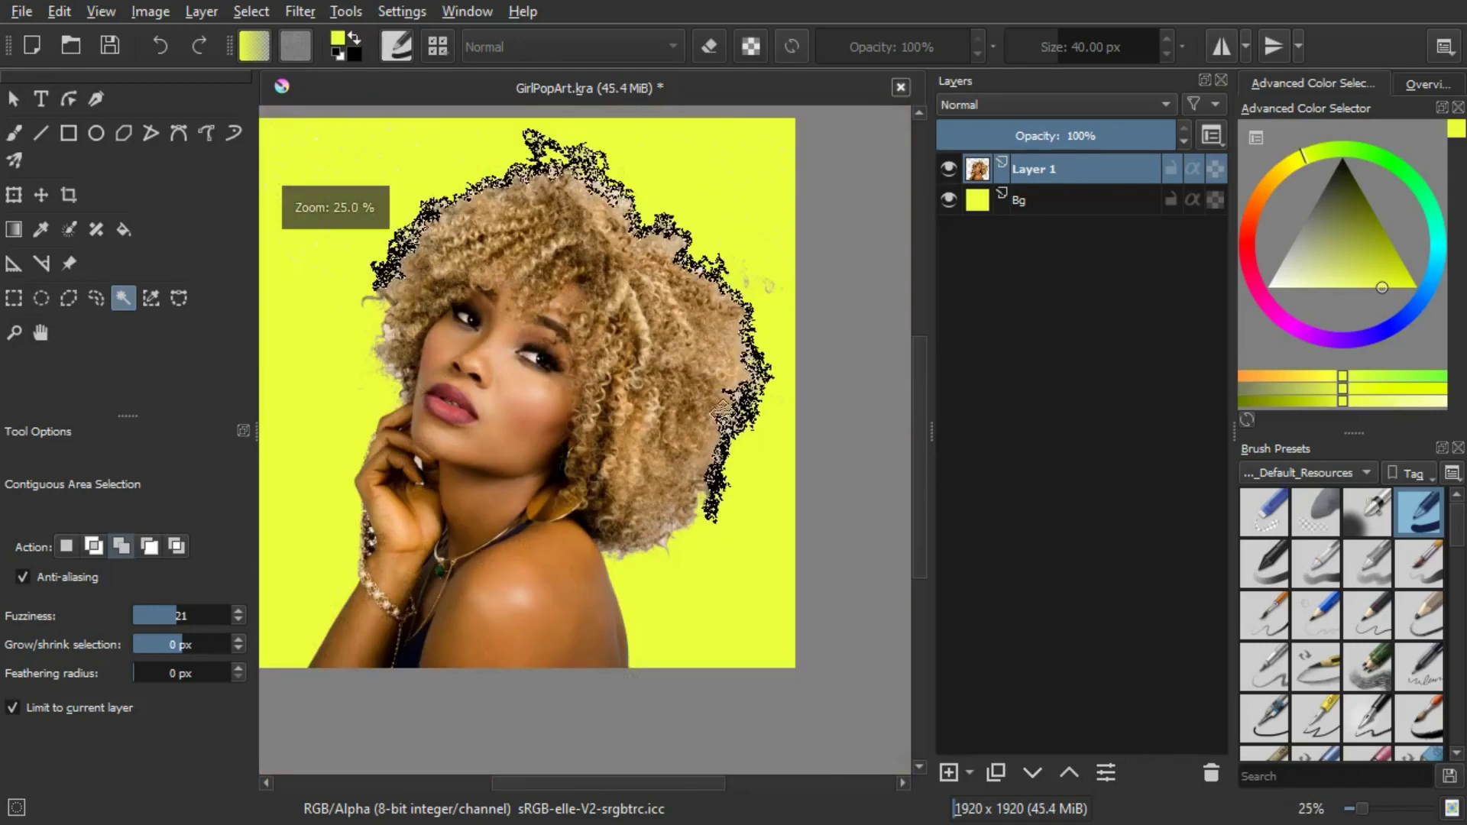
{"action": "scroll", "coordinate": [359, 401], "scroll_direction": "up", "scroll_amount": 4}
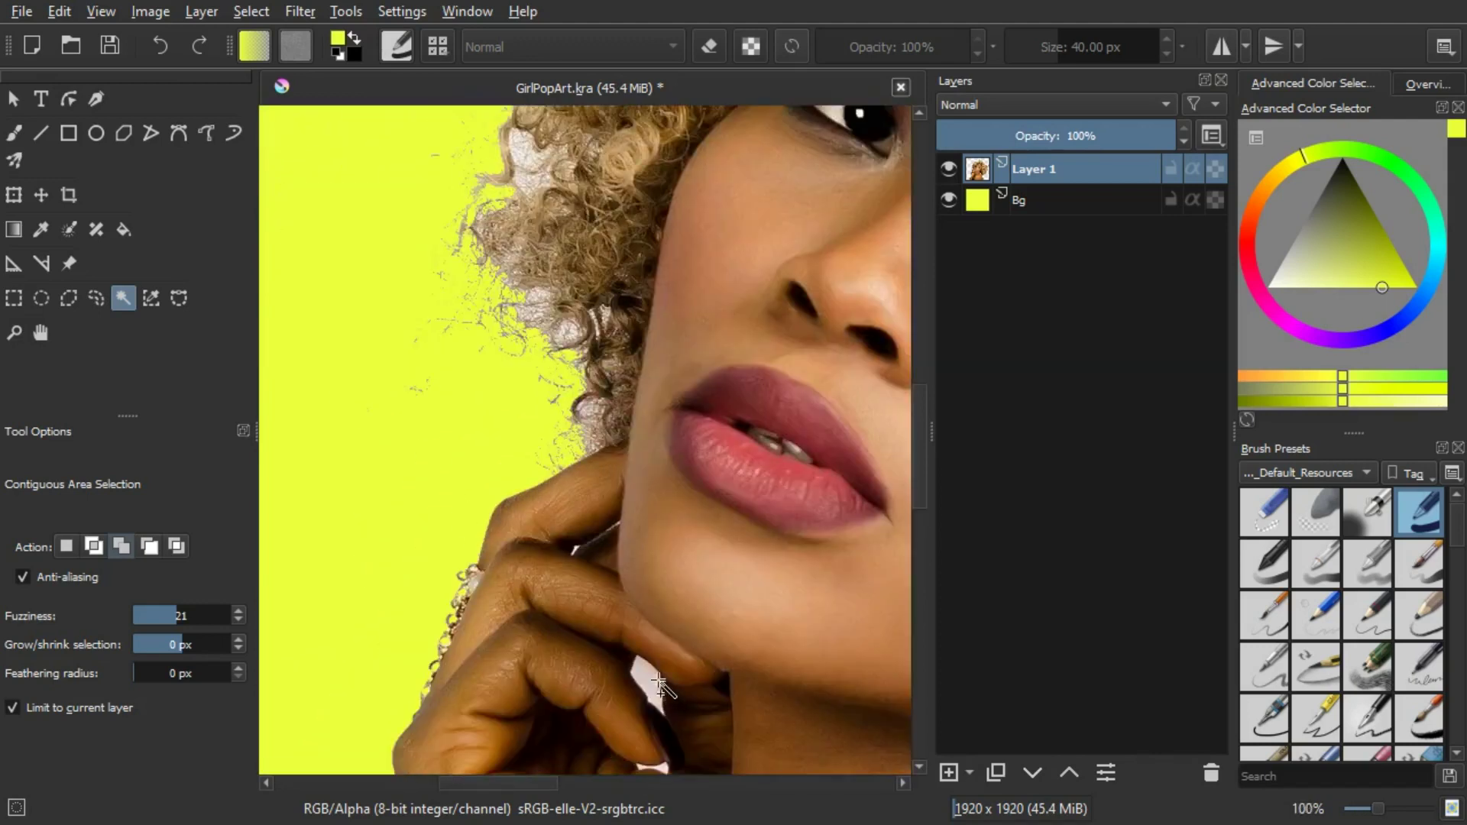
{"action": "left_click_drag", "start_coordinate": [687, 613], "coordinate": [641, 292]}
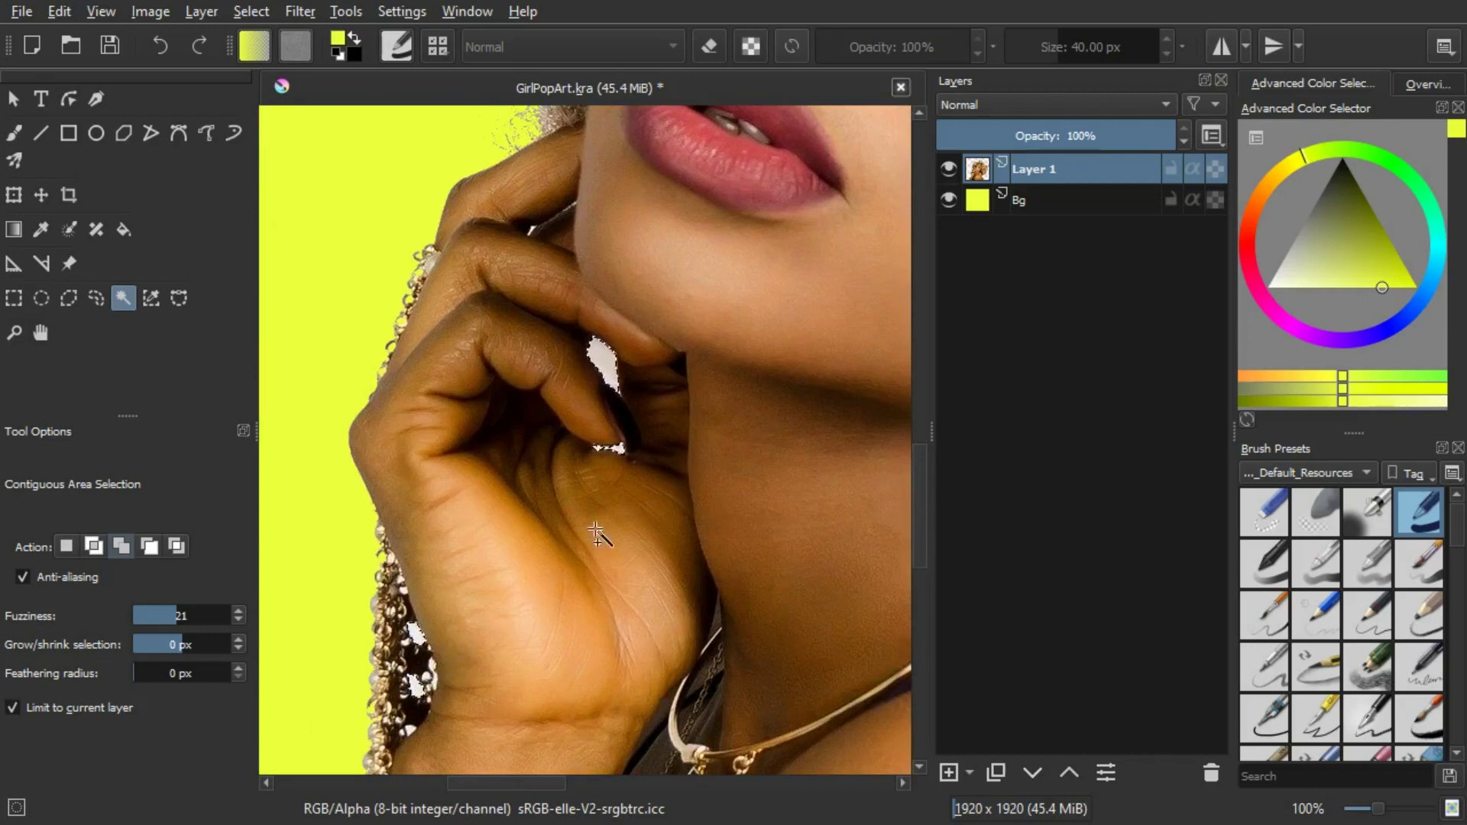
Step: Add the white patches among the curls beside the woman's face on the left side of the hair to the selection
{"action": "scroll", "coordinate": [671, 501], "scroll_direction": "down", "scroll_amount": 1}
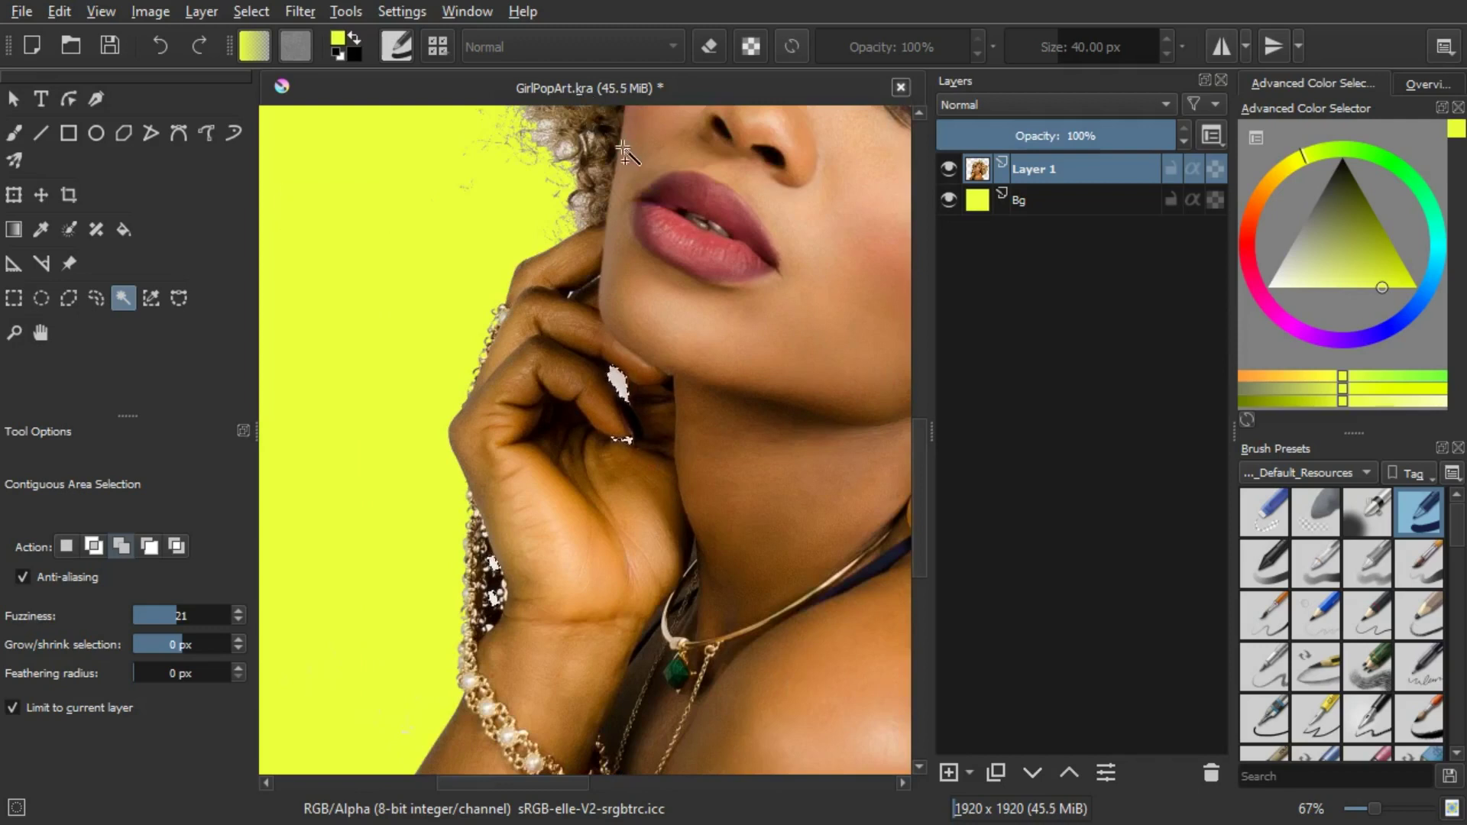
{"action": "left_click_drag", "start_coordinate": [623, 151], "coordinate": [580, 505]}
{"action": "scroll", "coordinate": [488, 420], "scroll_direction": "up", "scroll_amount": 3}
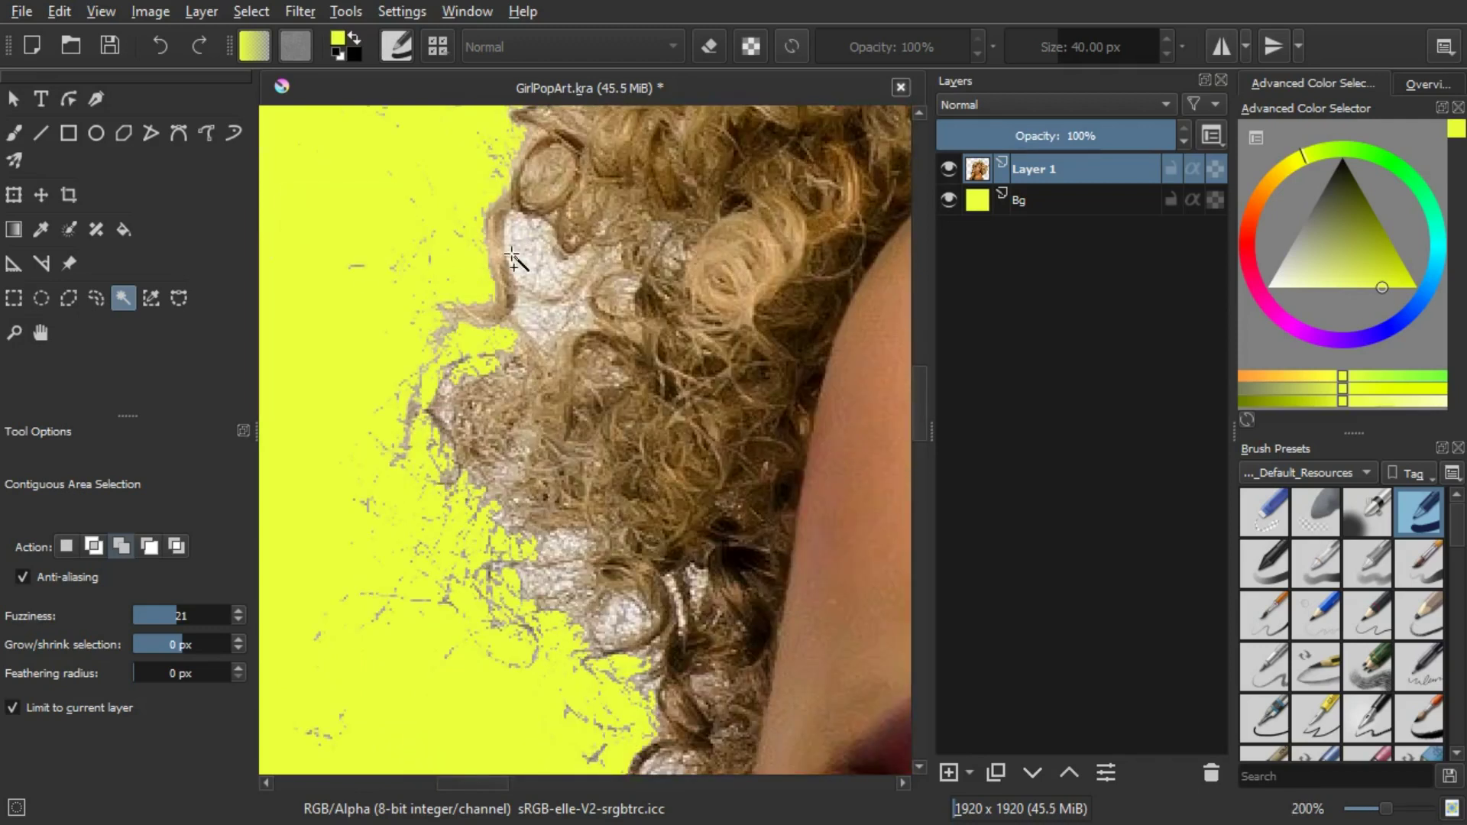
{"action": "left_click", "coordinate": [522, 267]}
{"action": "scroll", "coordinate": [596, 331], "scroll_direction": "down", "scroll_amount": 1}
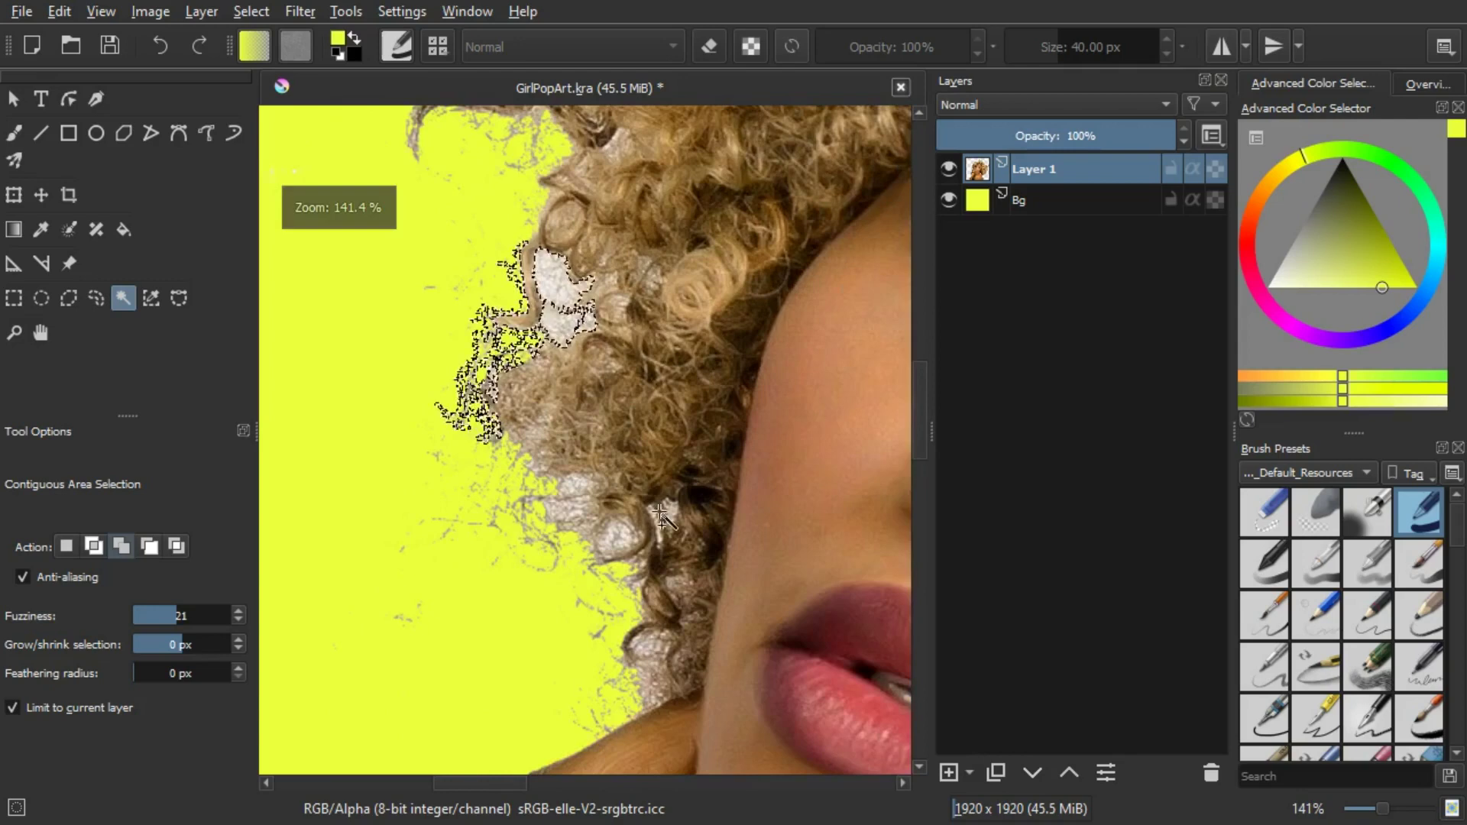
{"action": "scroll", "coordinate": [726, 438], "scroll_direction": "down", "scroll_amount": 5}
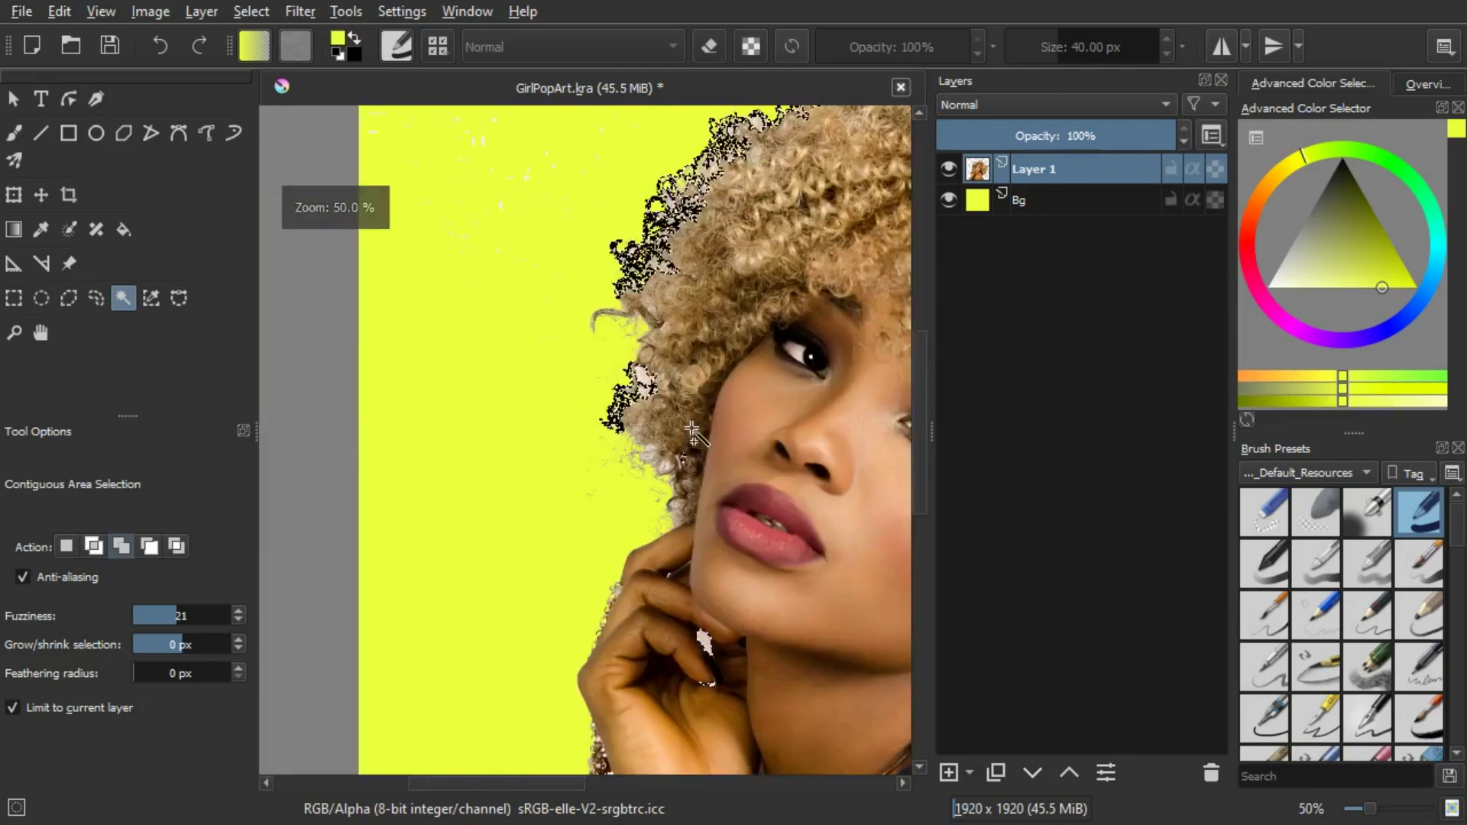
Step: Add the white fringe at the hair's lower right to the selection, then clear the selected areas and deselect
{"action": "left_click_drag", "start_coordinate": [727, 435], "coordinate": [432, 277]}
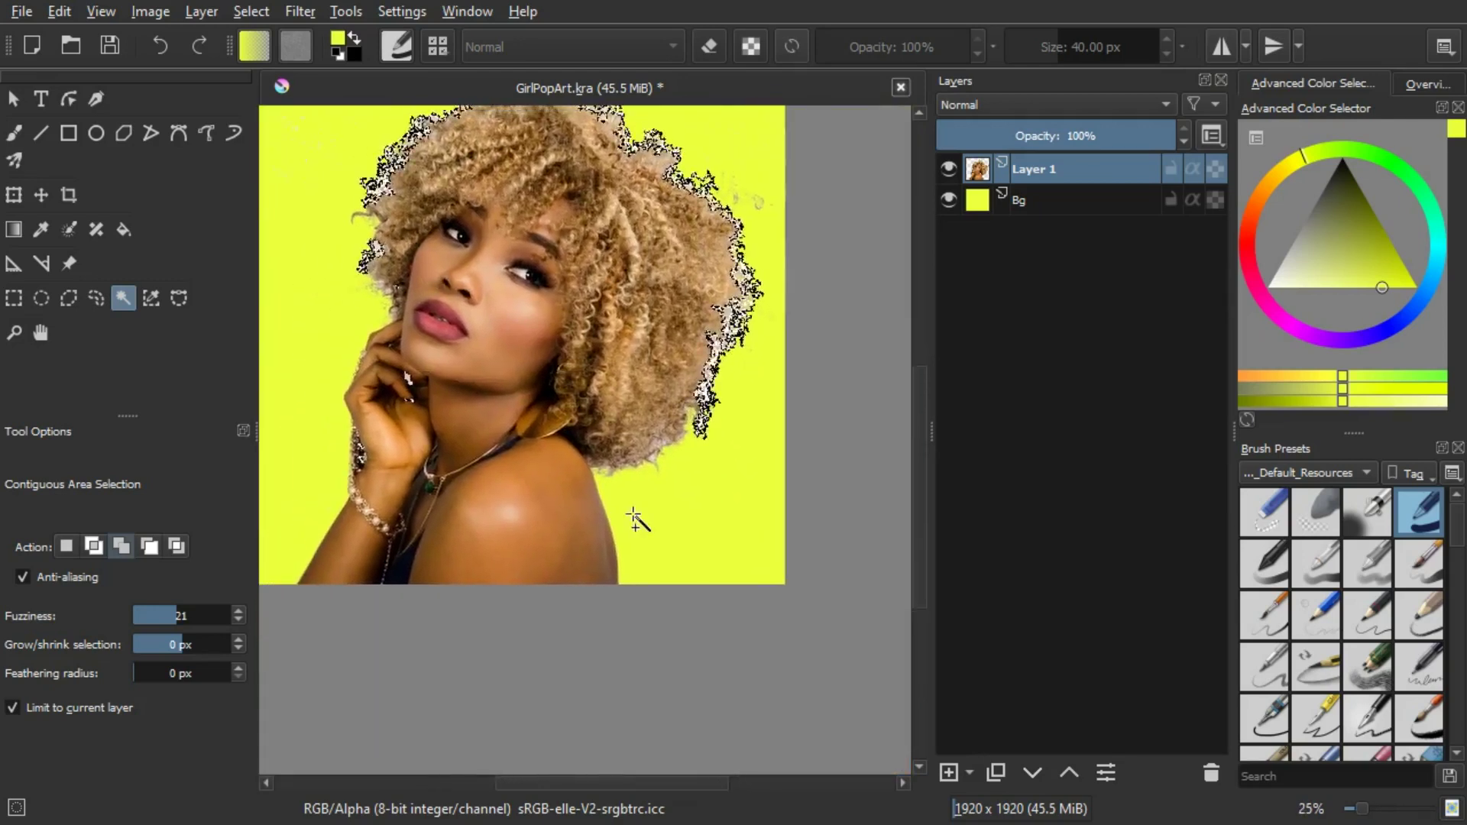
{"action": "scroll", "coordinate": [633, 466], "scroll_direction": "up", "scroll_amount": 4}
{"action": "scroll", "coordinate": [687, 352], "scroll_direction": "down", "scroll_amount": 4}
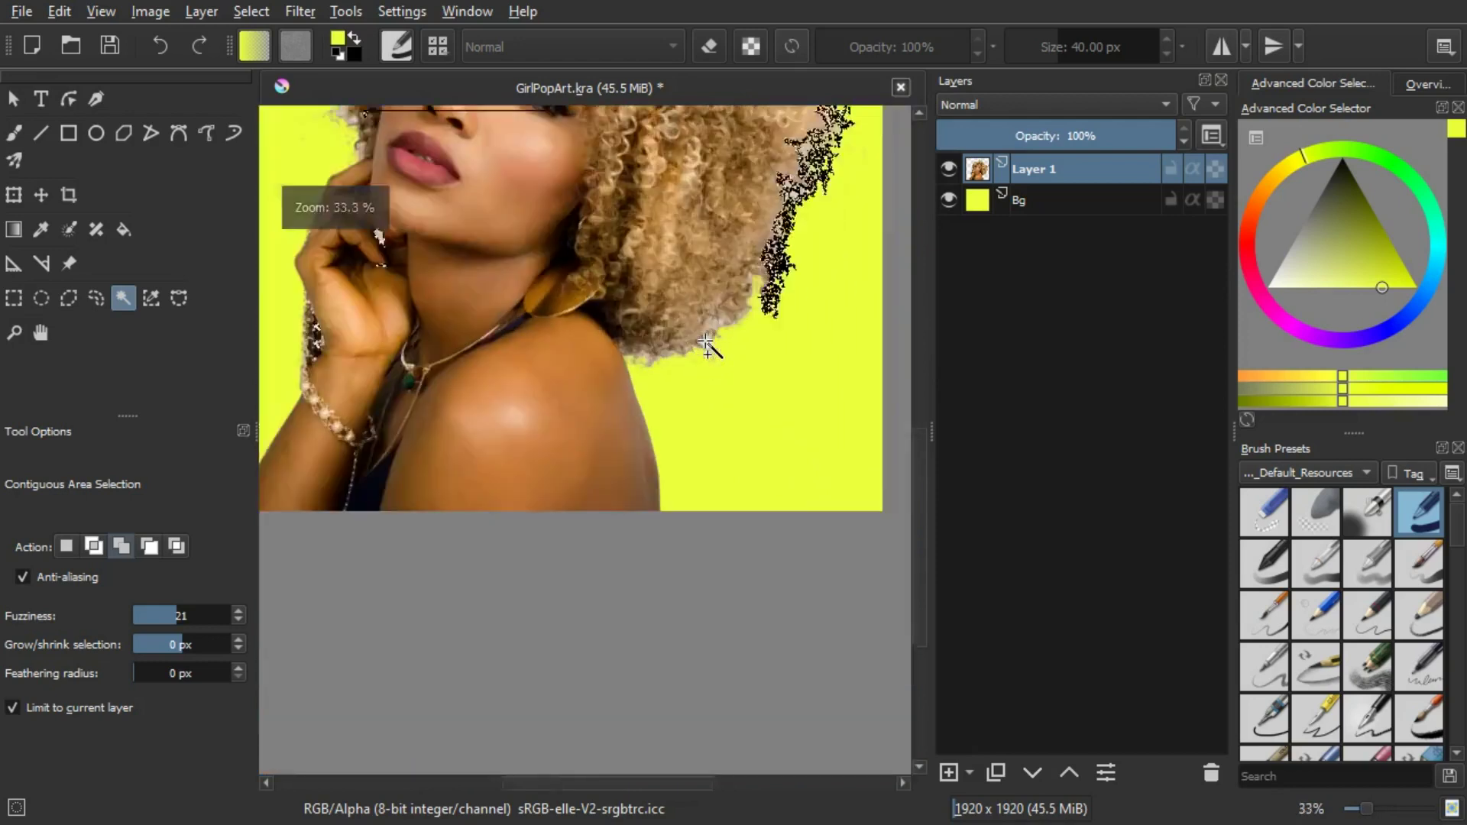
{"action": "left_click_drag", "start_coordinate": [661, 461], "coordinate": [713, 715]}
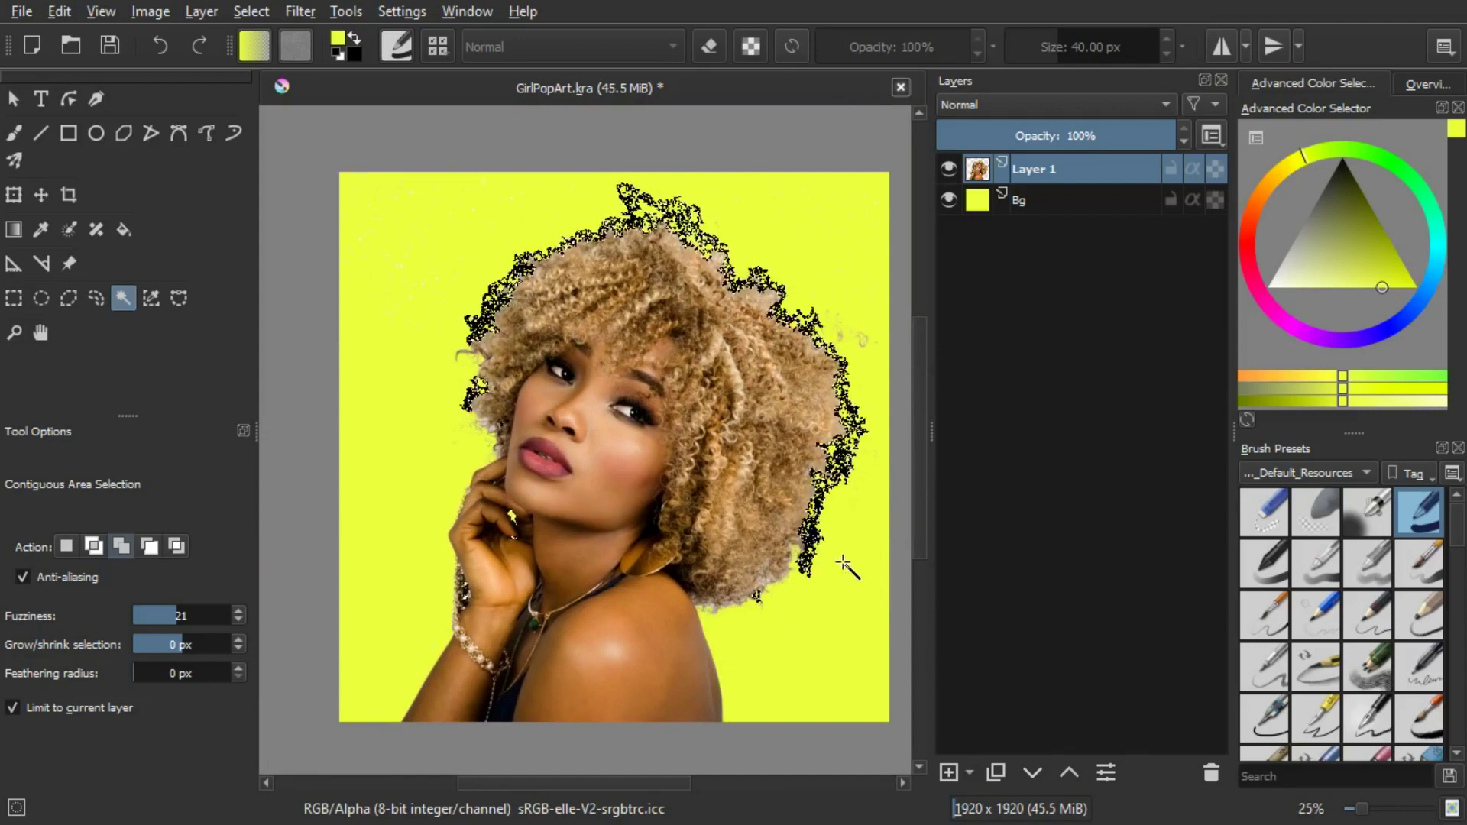
{"action": "key", "text": "ctrl+shift+a"}
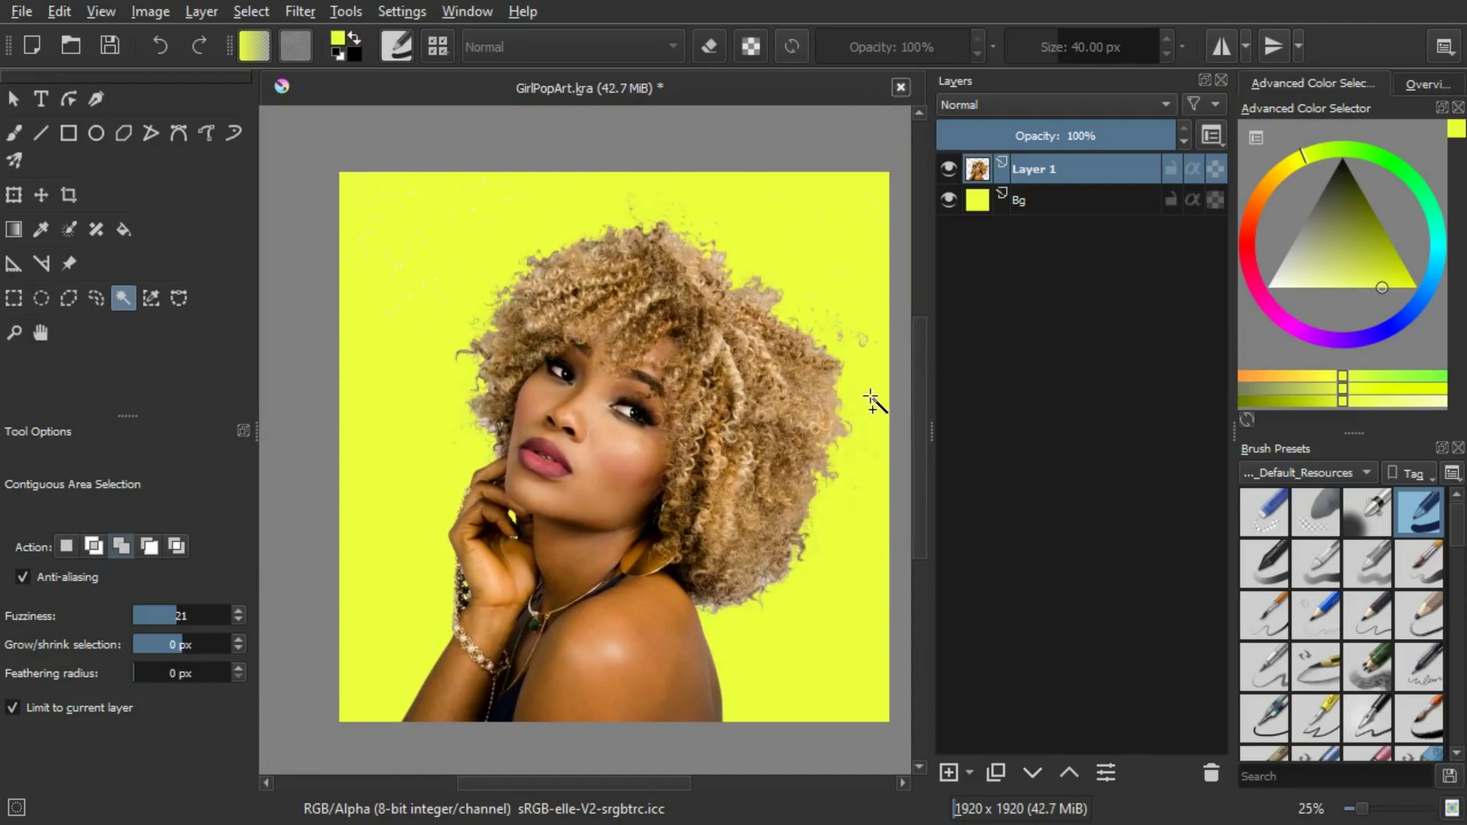
Step: Erase the stray specks around the hair and background on Layer 1 using the brush in eraser mode, enlarged to about 123 and 248 px
{"action": "left_click", "coordinate": [7, 138]}
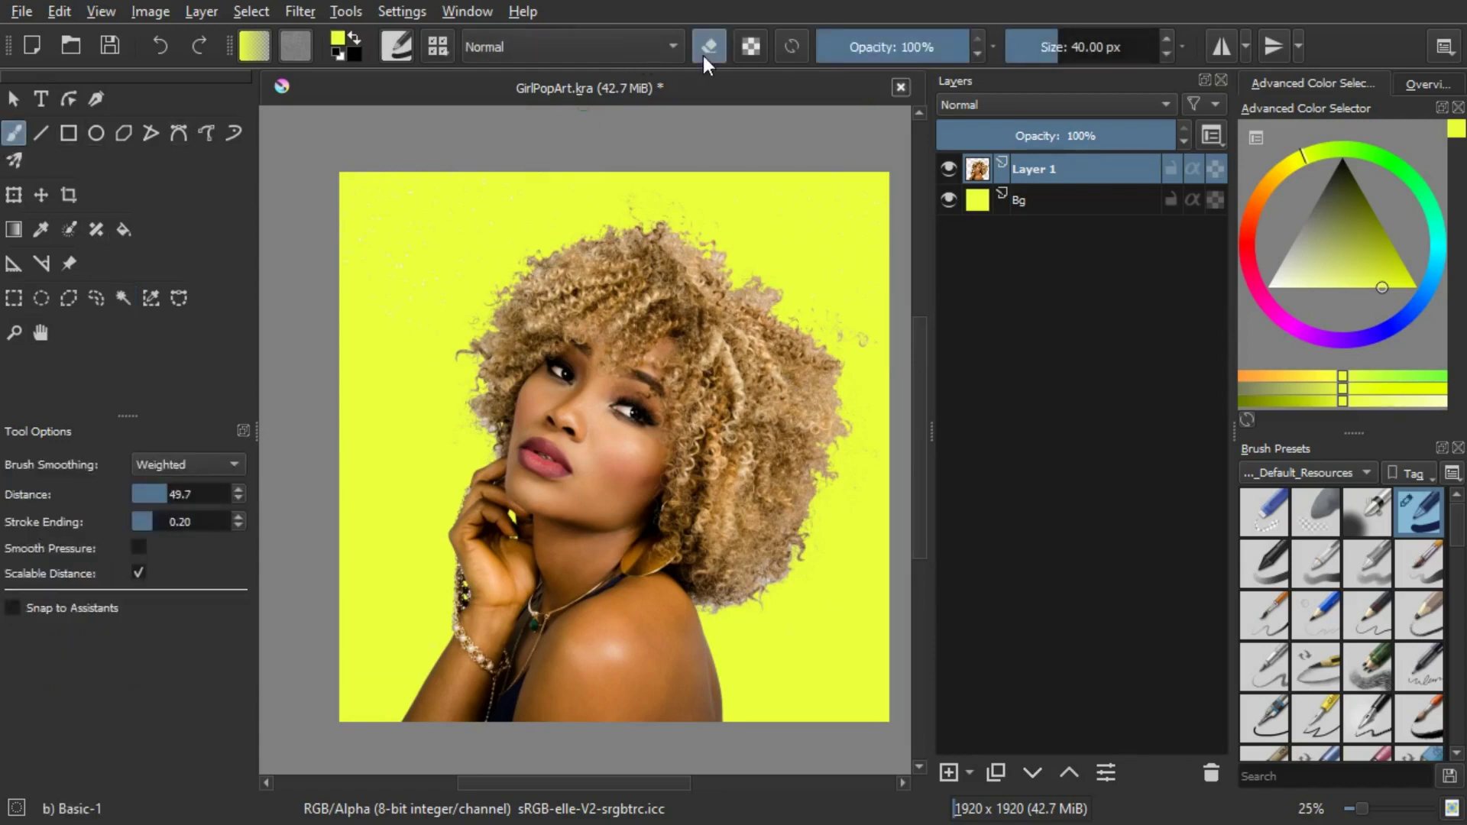
{"action": "scroll", "coordinate": [881, 344], "scroll_direction": "up", "scroll_amount": 2}
{"action": "mouse_move", "coordinate": [851, 355]}
{"action": "left_mouse_down"}
{"action": "mouse_move", "coordinate": [912, 355]}
{"action": "mouse_move", "coordinate": [763, 282]}
{"action": "mouse_move", "coordinate": [859, 373]}
{"action": "left_mouse_up"}
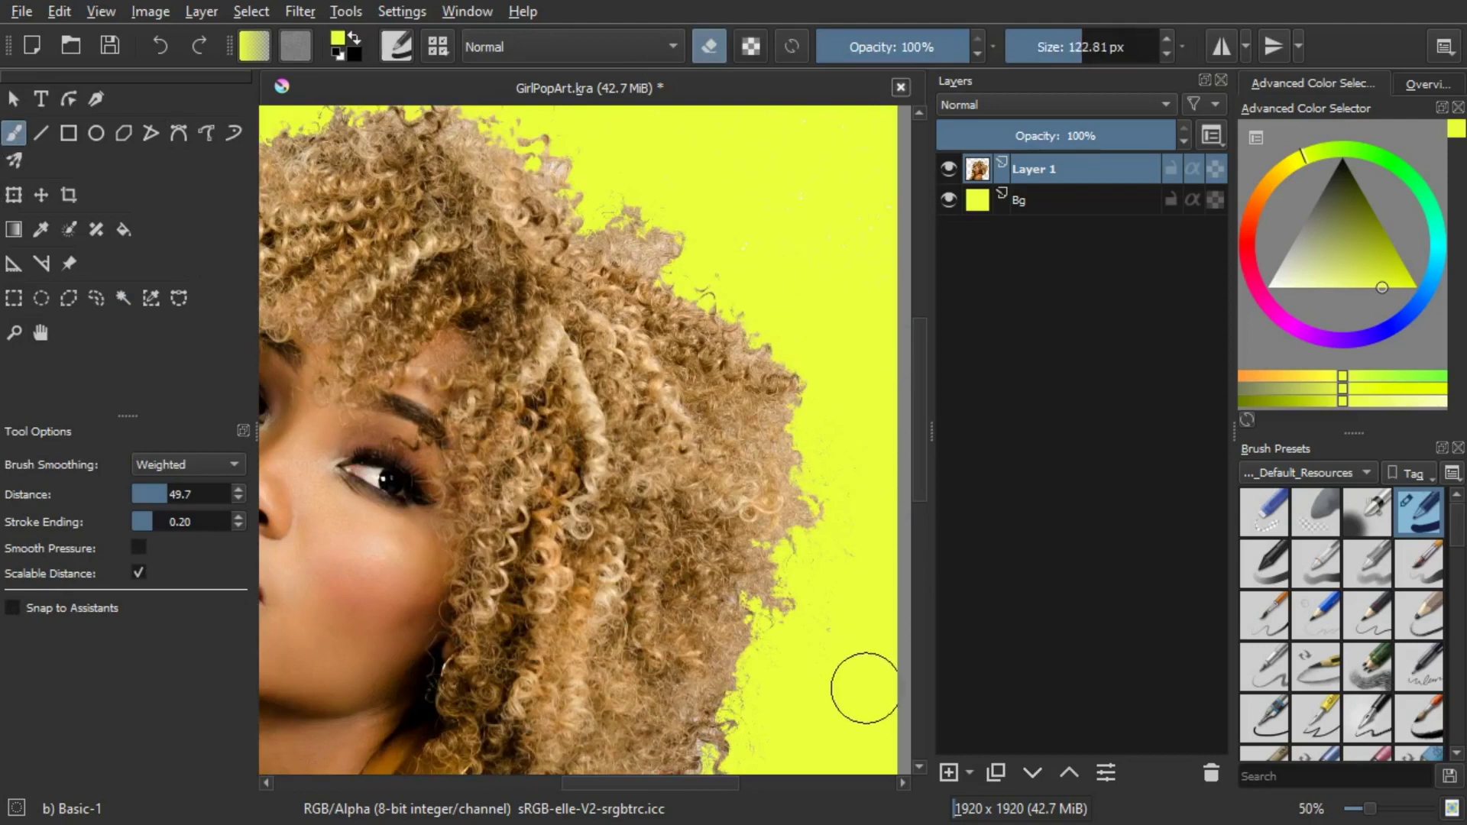
{"action": "scroll", "coordinate": [848, 451], "scroll_direction": "down", "scroll_amount": 1}
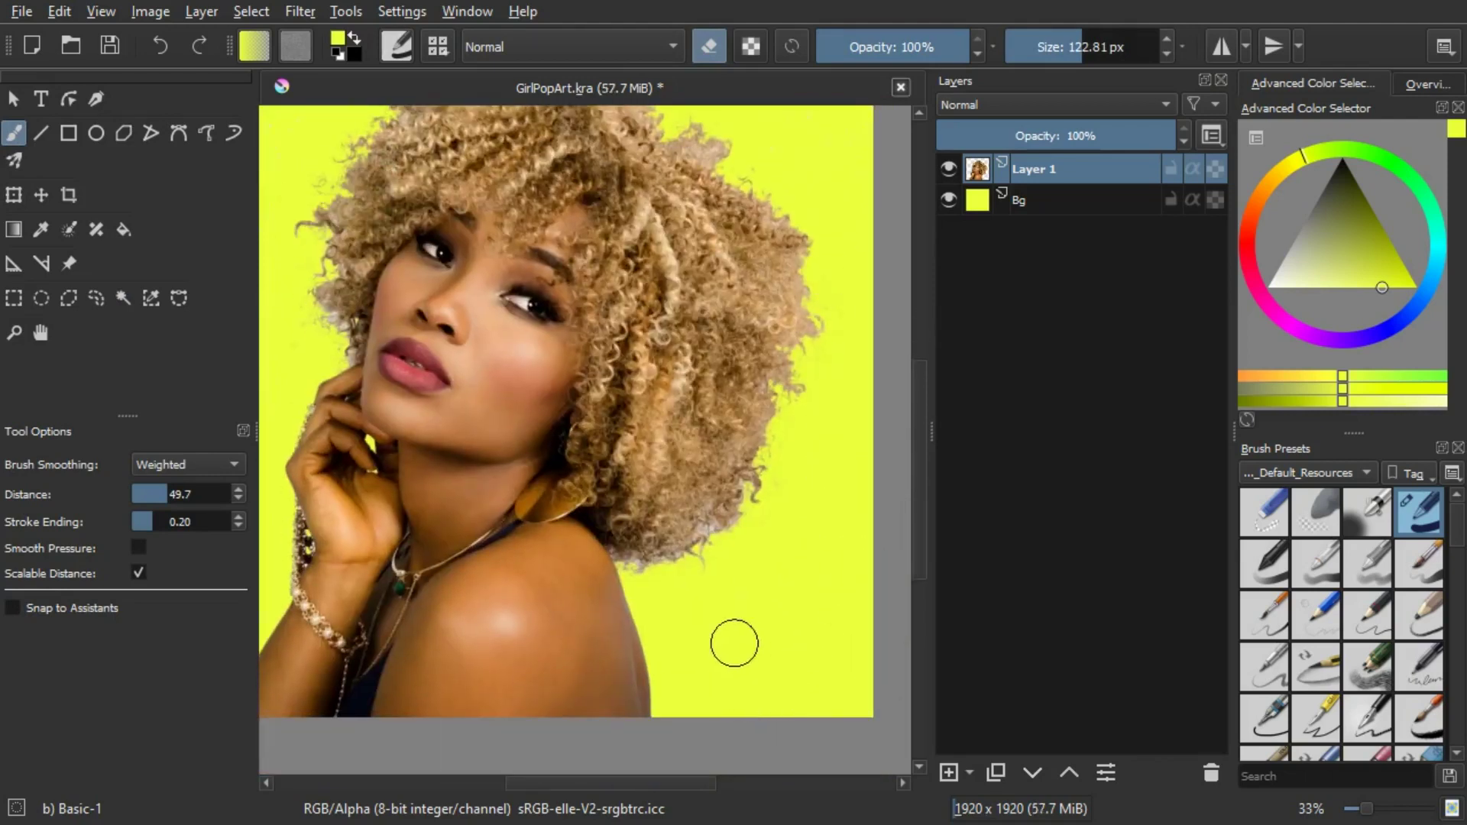
{"action": "mouse_move", "coordinate": [724, 617]}
{"action": "left_mouse_down"}
{"action": "mouse_move", "coordinate": [920, 753]}
{"action": "mouse_move", "coordinate": [878, 632]}
{"action": "mouse_move", "coordinate": [878, 778]}
{"action": "left_mouse_up"}
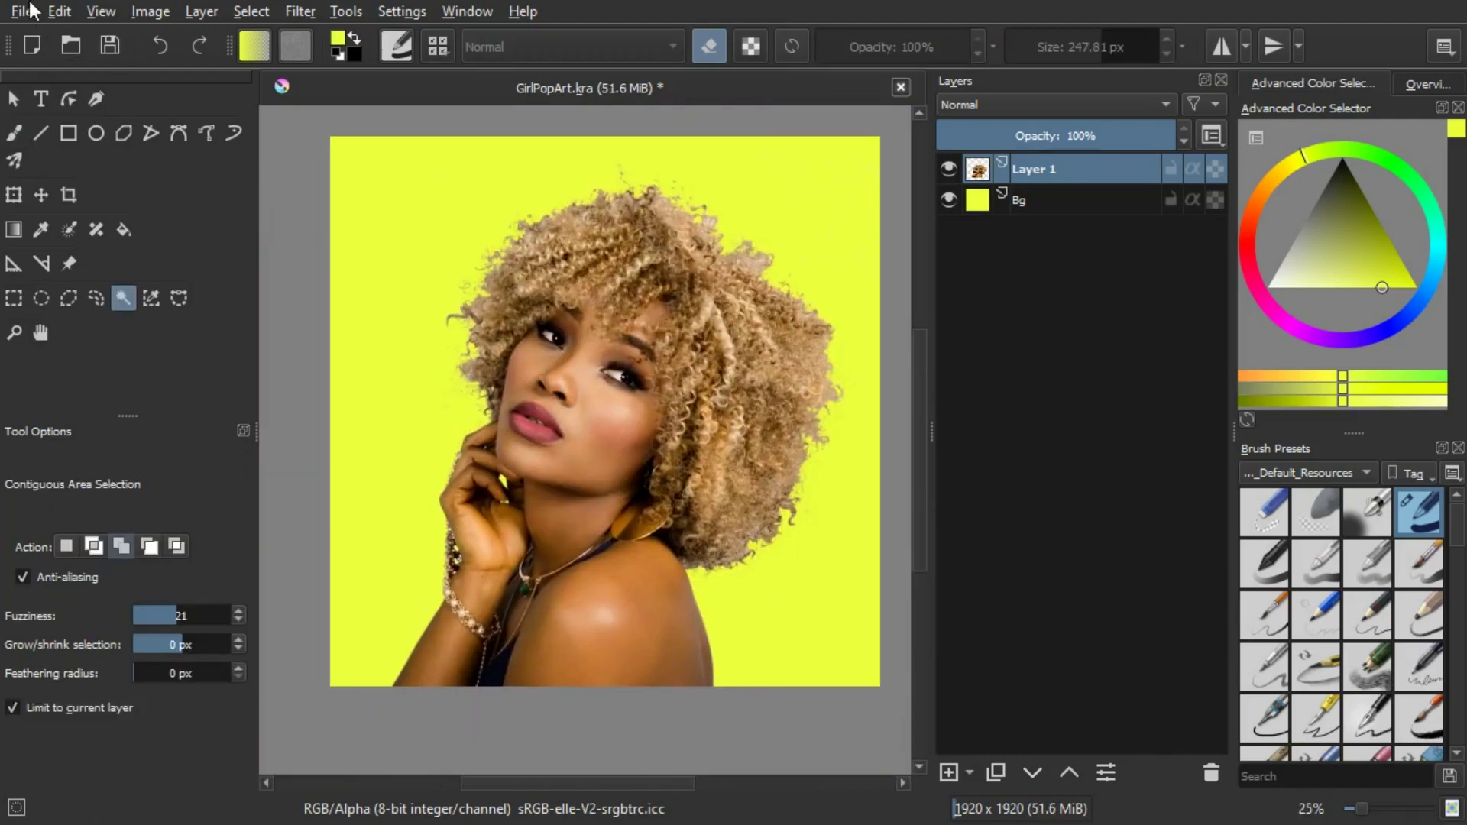
Step: Open the recently used image lol-4010087.png as a separate document
{"action": "left_click", "coordinate": [30, 11]}
{"action": "mouse_move", "coordinate": [49, 90]}
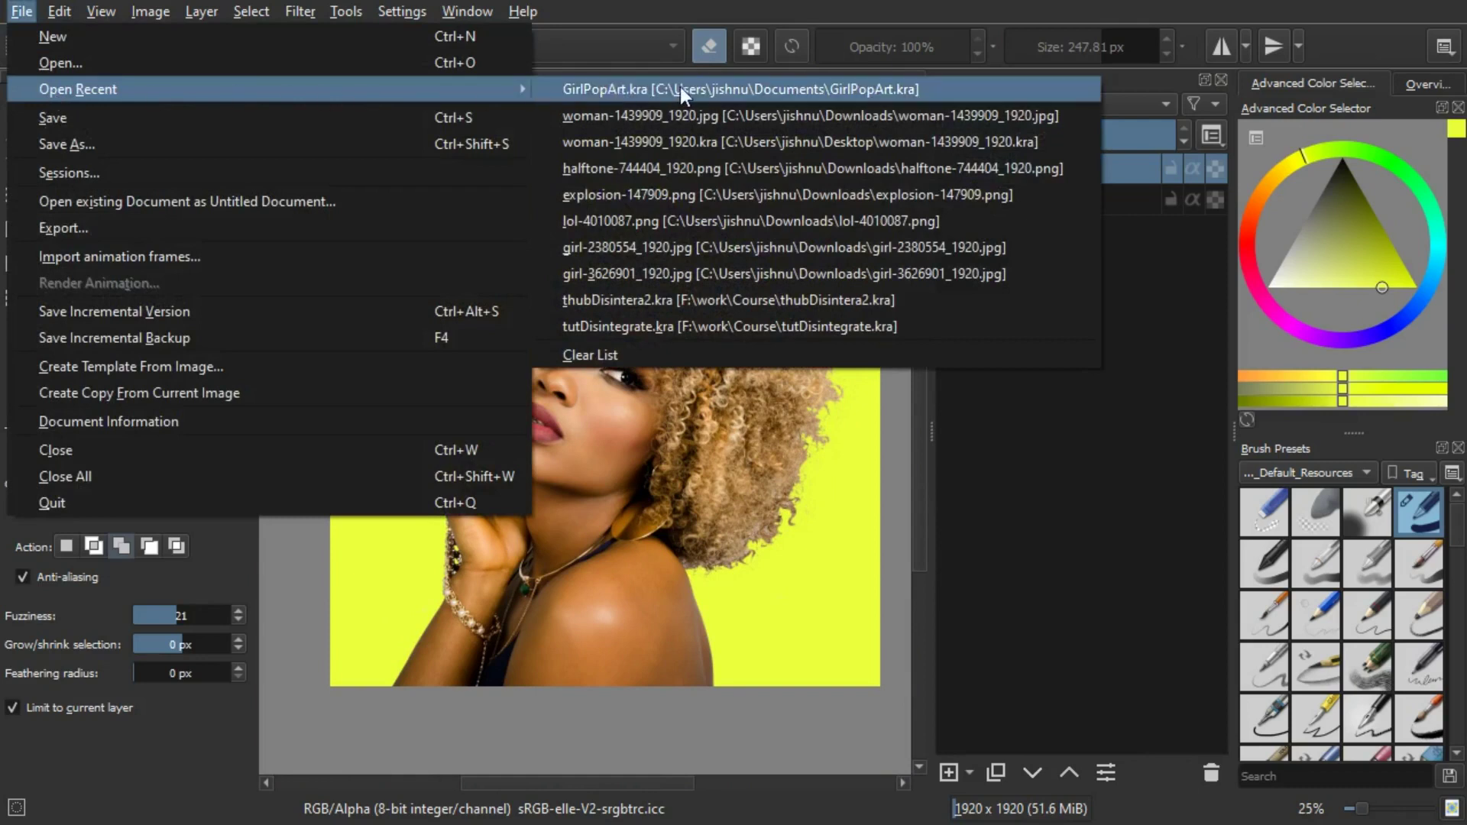
{"action": "left_click", "coordinate": [671, 220]}
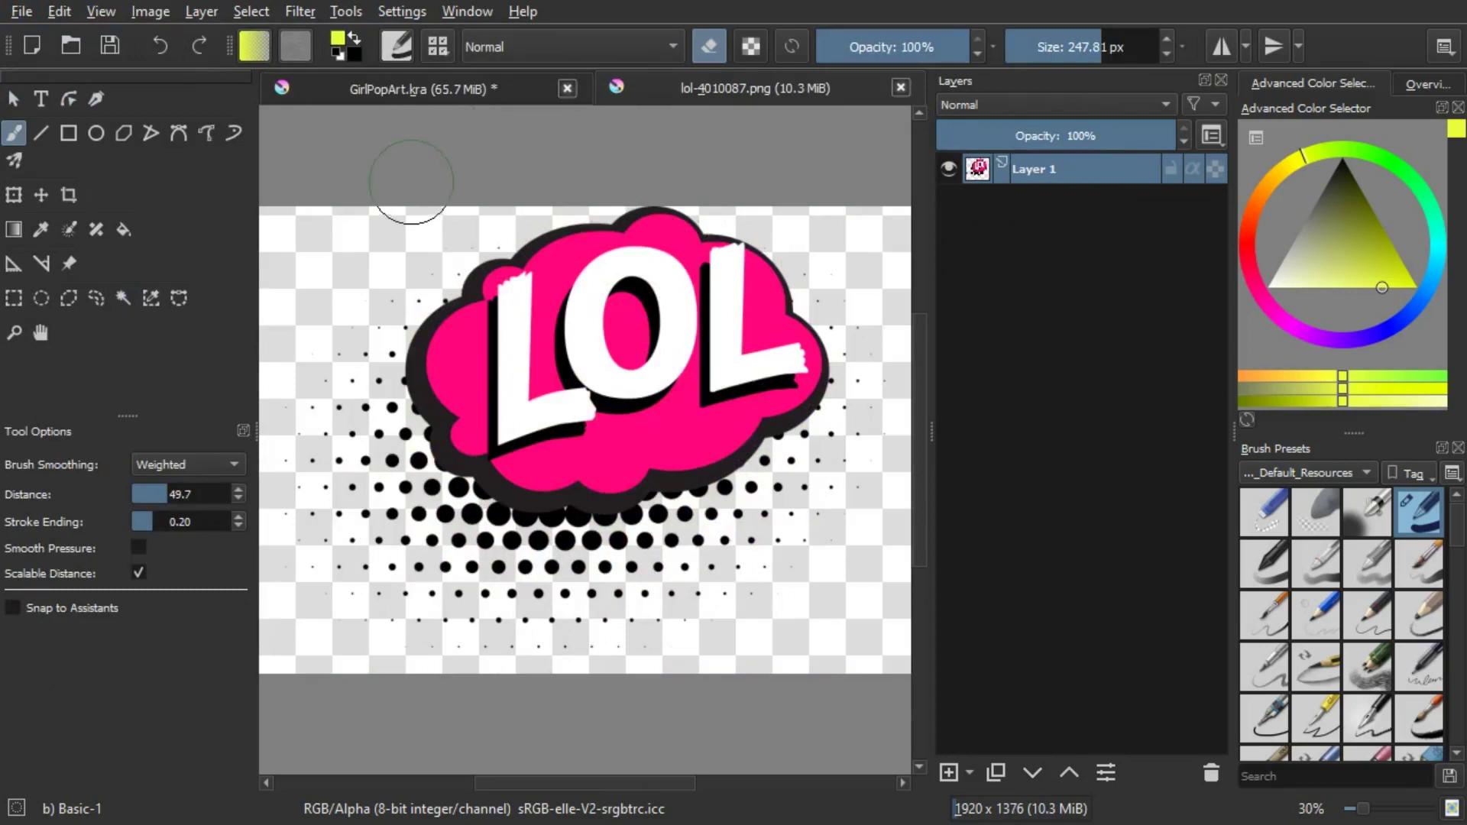
Step: Copy the entire LOL image and paste it as a new layer into GirlPopArt.kra
{"action": "left_click", "coordinate": [251, 12]}
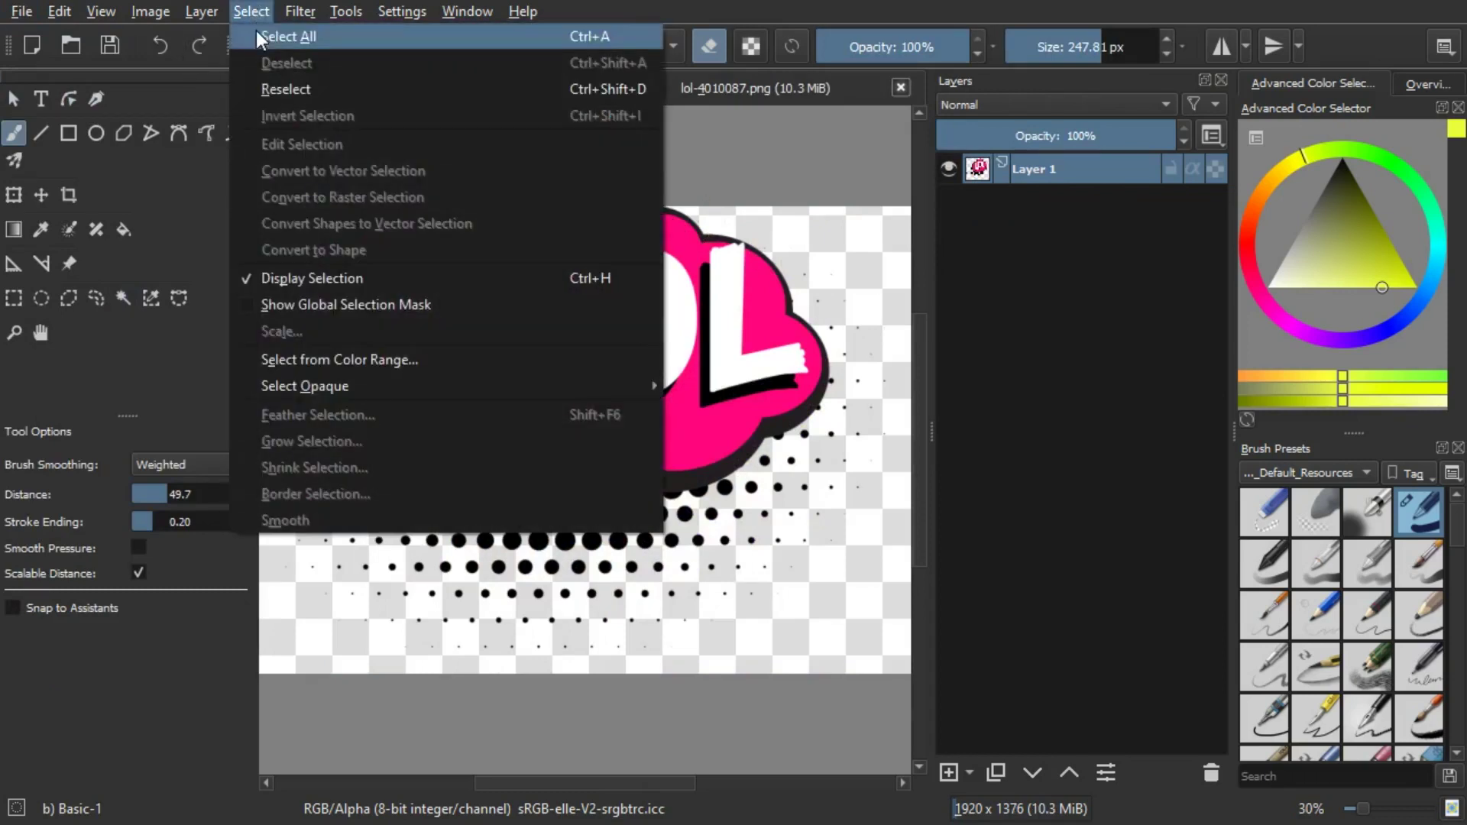
{"action": "left_click", "coordinate": [255, 31]}
{"action": "left_click", "coordinate": [61, 13]}
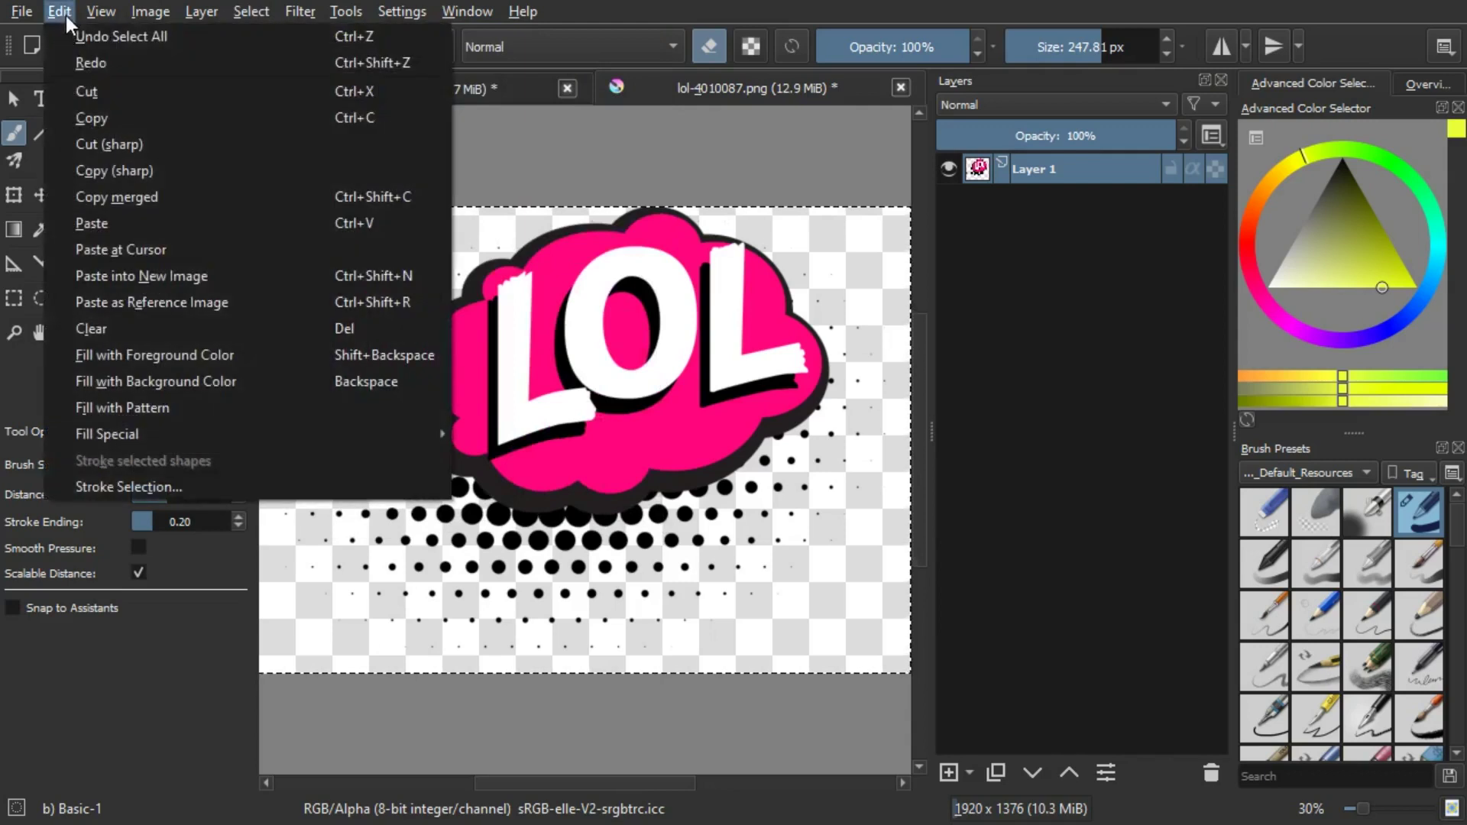
{"action": "left_click", "coordinate": [95, 121]}
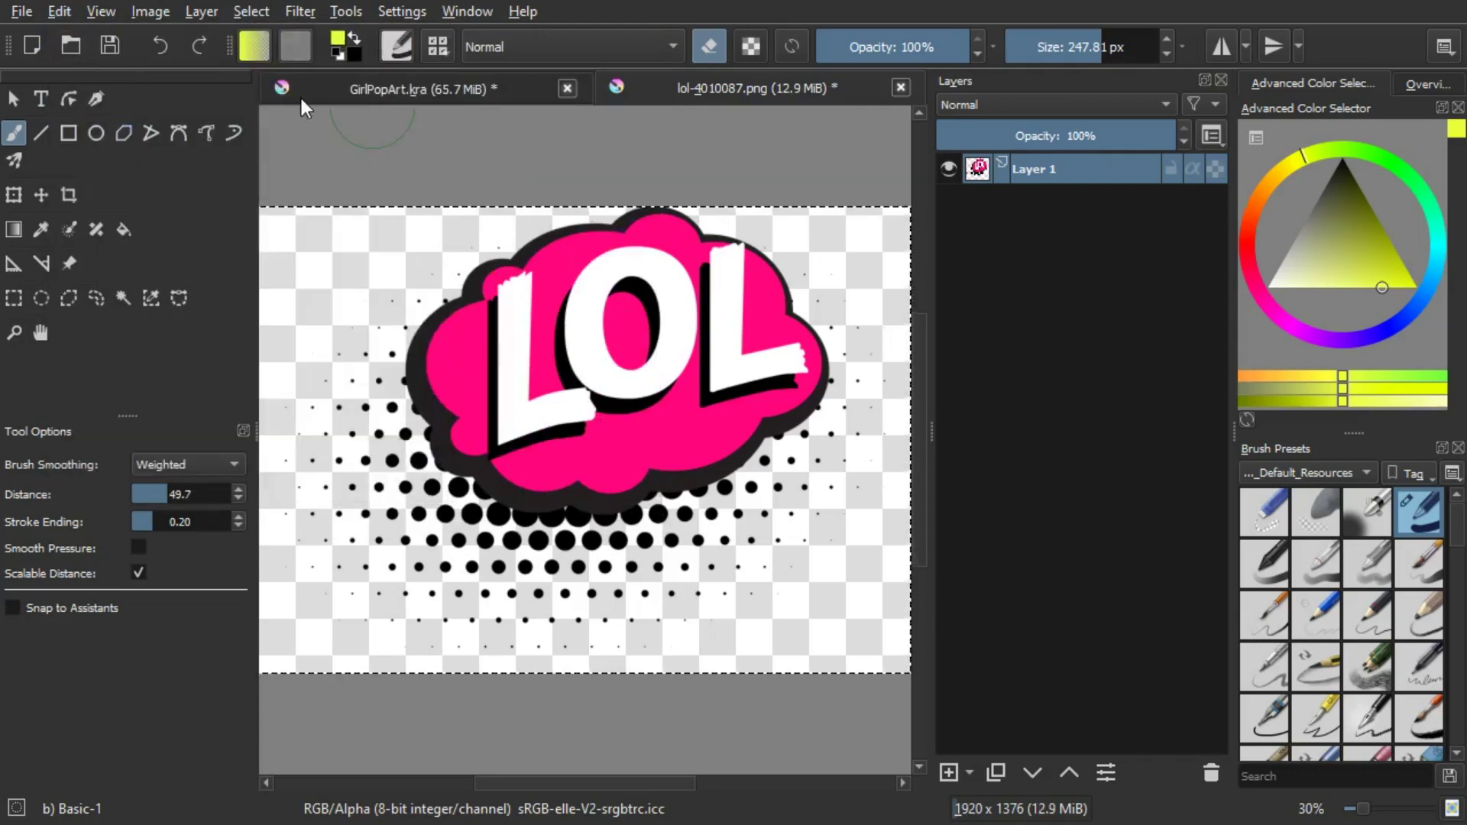
{"action": "left_click", "coordinate": [323, 89]}
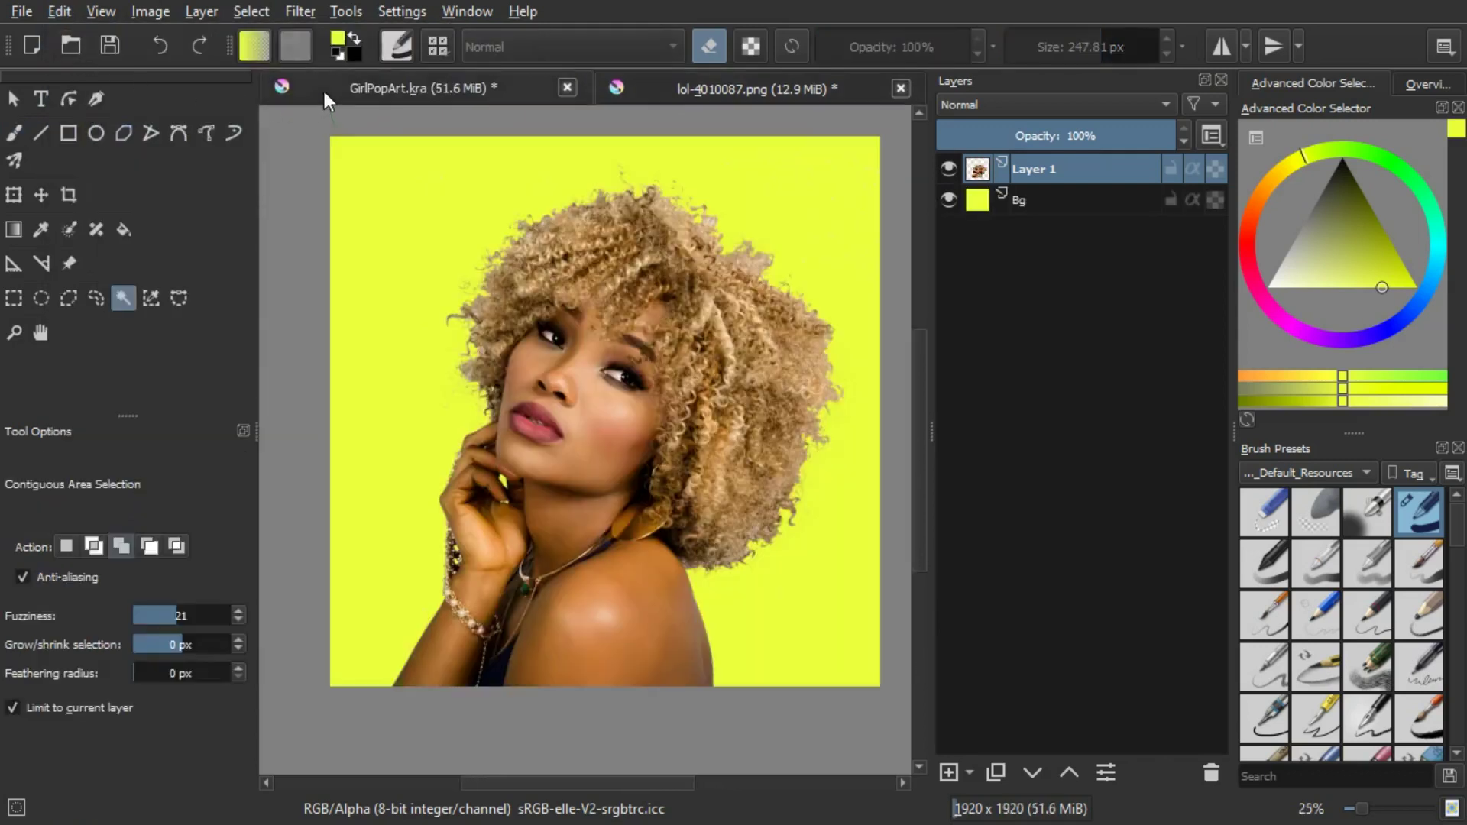
{"action": "left_click", "coordinate": [70, 11]}
{"action": "left_click", "coordinate": [109, 214]}
Step: Scale the pasted LOL graphic down to about half size, move it onto the woman's shoulder and apply the transform
{"action": "left_click", "coordinate": [14, 194]}
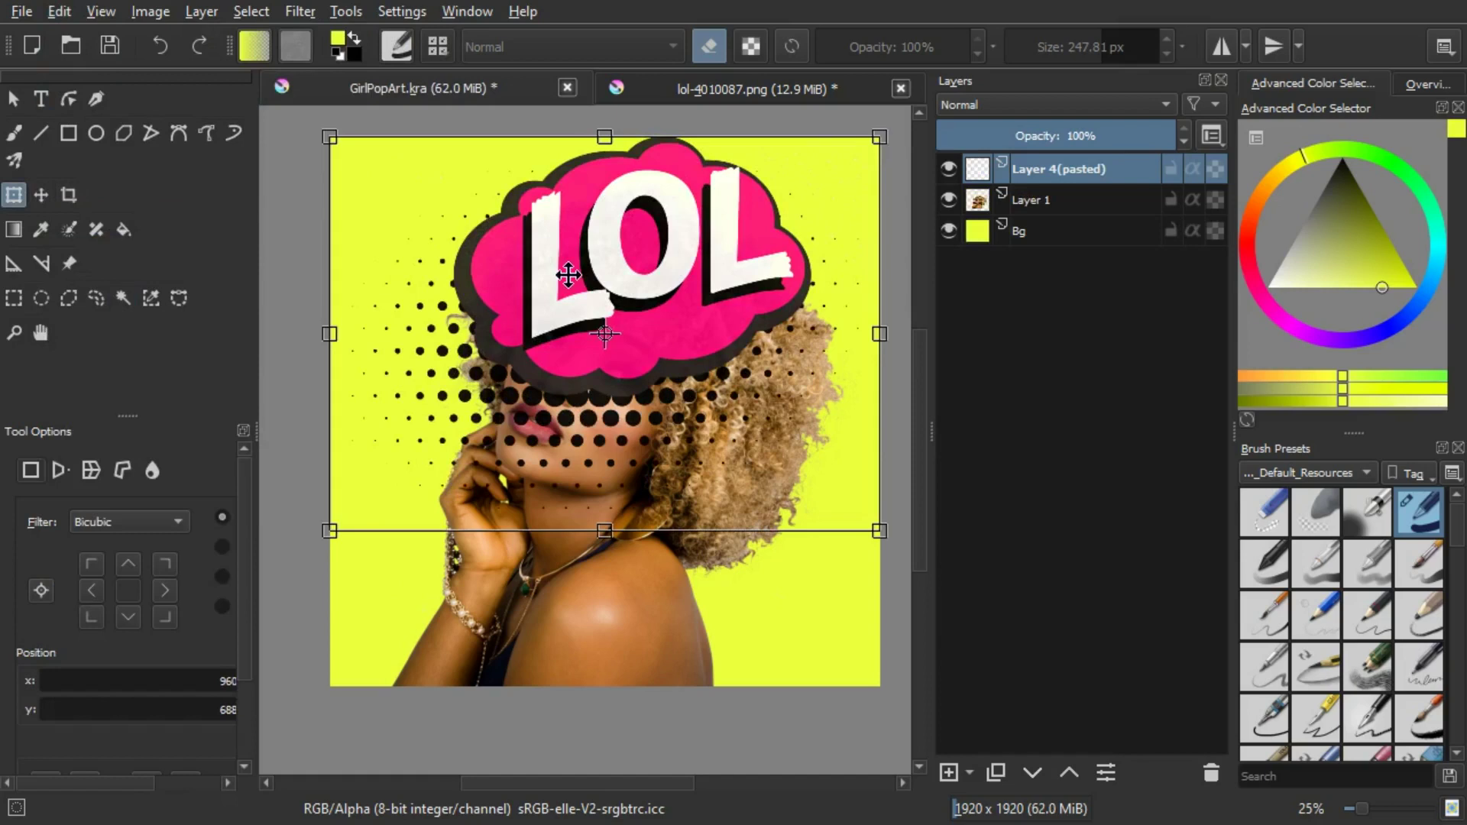
{"action": "left_click_drag", "start_coordinate": [332, 529], "coordinate": [586, 351]}
{"action": "left_click_drag", "start_coordinate": [775, 224], "coordinate": [658, 628]}
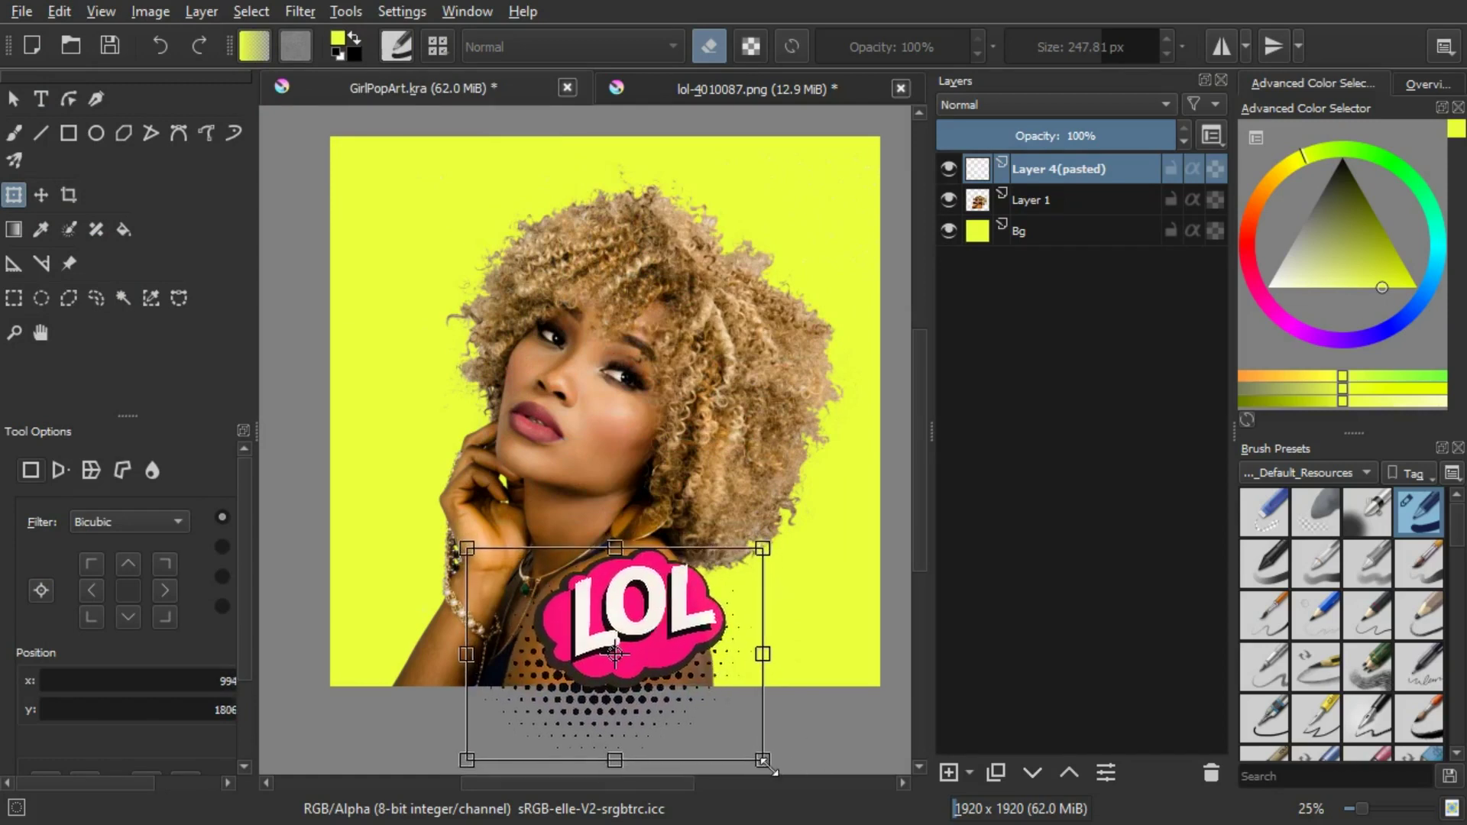
{"action": "left_click_drag", "start_coordinate": [764, 759], "coordinate": [731, 745]}
{"action": "left_click_drag", "start_coordinate": [673, 616], "coordinate": [682, 620]}
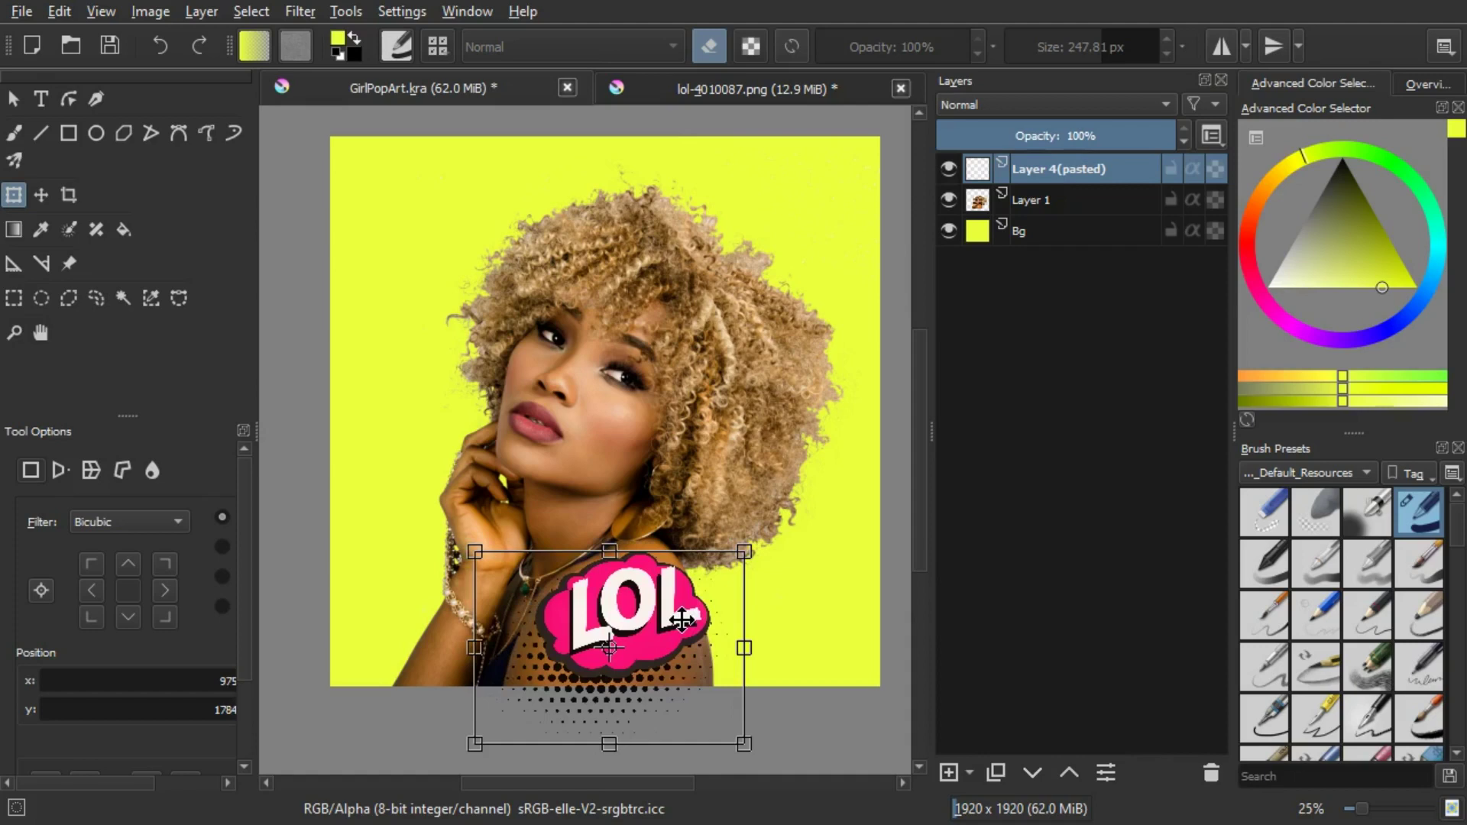
{"action": "key", "text": "Return"}
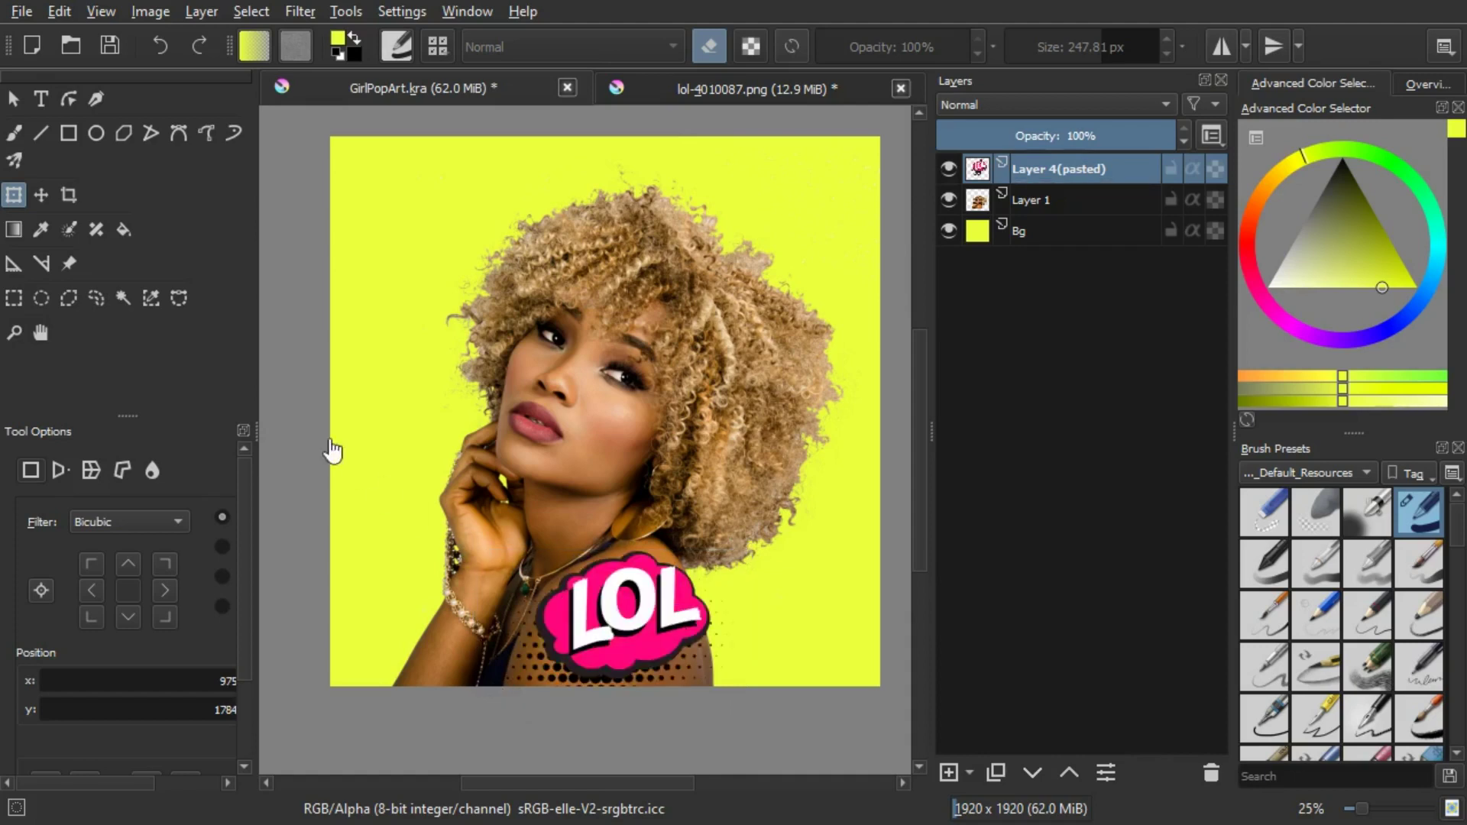
Step: Start a Liquify transform on the LOL graphic with a brush size of about 192 and push its edges inward to follow the shoulder
{"action": "left_click", "coordinate": [159, 469]}
{"action": "scroll", "coordinate": [666, 605], "scroll_direction": "up", "scroll_amount": 2}
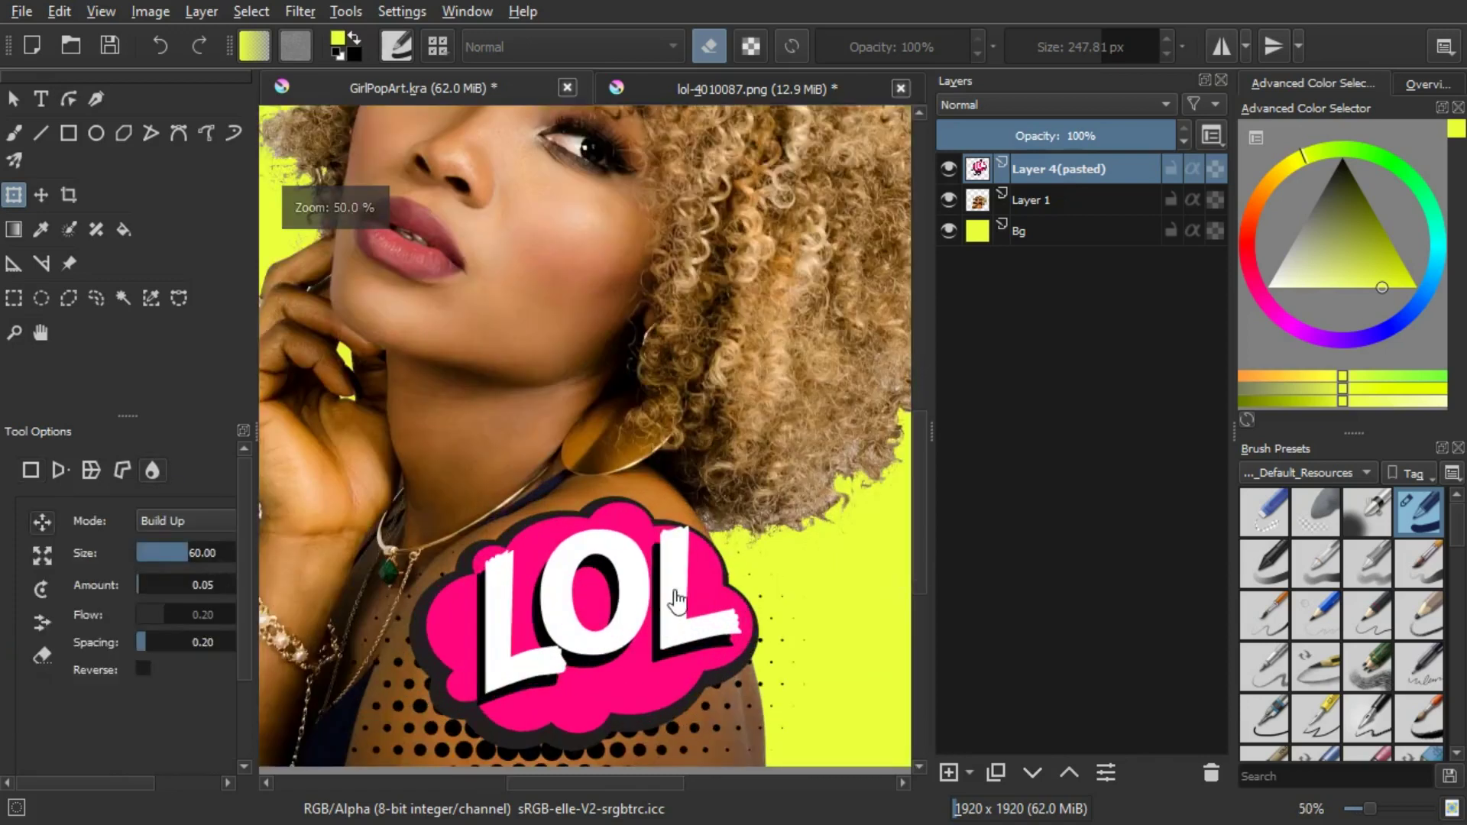
{"action": "left_click_drag", "start_coordinate": [706, 548], "coordinate": [781, 548], "text": "shift"}
{"action": "left_click", "coordinate": [703, 578]}
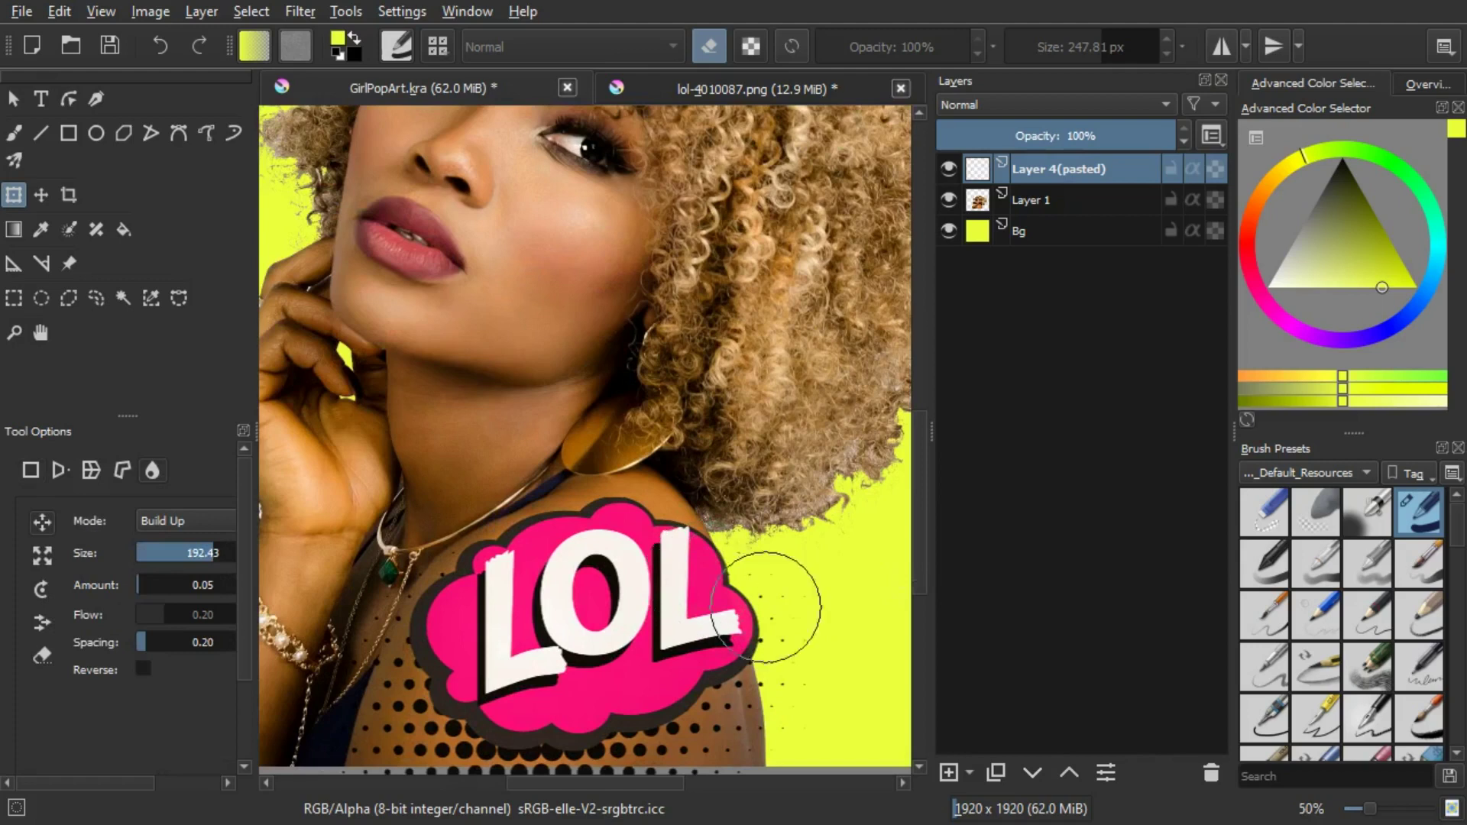
{"action": "mouse_move", "coordinate": [773, 623]}
{"action": "left_mouse_down"}
{"action": "mouse_move", "coordinate": [713, 565]}
{"action": "mouse_move", "coordinate": [692, 594]}
{"action": "mouse_move", "coordinate": [714, 605]}
{"action": "mouse_move", "coordinate": [699, 611]}
{"action": "mouse_move", "coordinate": [706, 687]}
{"action": "left_mouse_up"}
{"action": "mouse_move", "coordinate": [426, 672]}
{"action": "left_mouse_down"}
{"action": "mouse_move", "coordinate": [420, 657]}
{"action": "mouse_move", "coordinate": [405, 695]}
{"action": "mouse_move", "coordinate": [657, 707]}
{"action": "mouse_move", "coordinate": [710, 672]}
{"action": "mouse_move", "coordinate": [733, 680]}
{"action": "mouse_move", "coordinate": [696, 566]}
{"action": "left_mouse_up"}
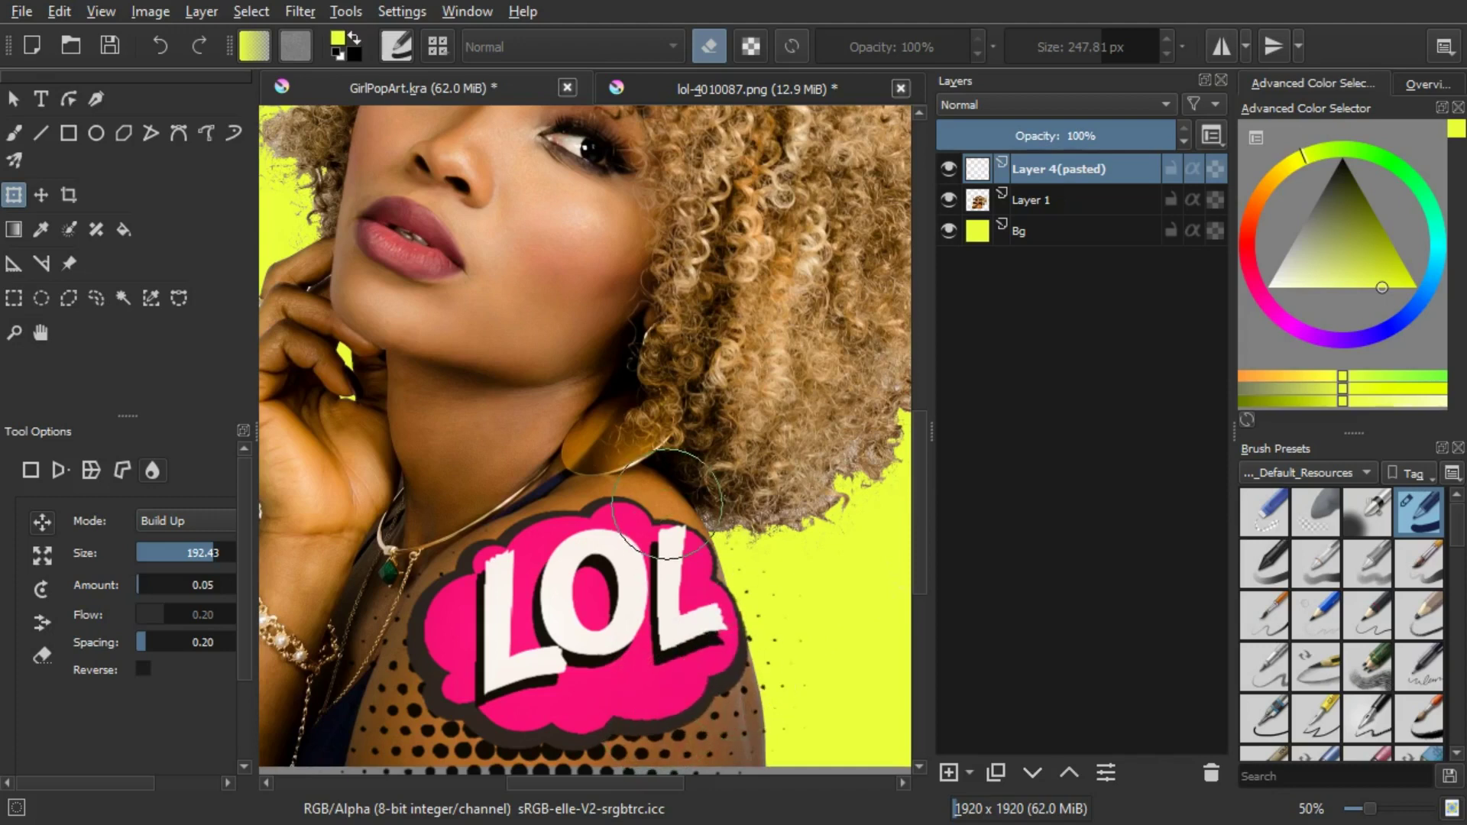
{"action": "mouse_move", "coordinate": [703, 563]}
{"action": "left_mouse_down"}
{"action": "mouse_move", "coordinate": [655, 554]}
{"action": "mouse_move", "coordinate": [646, 519]}
{"action": "mouse_move", "coordinate": [650, 541]}
{"action": "mouse_move", "coordinate": [670, 526]}
{"action": "left_mouse_up"}
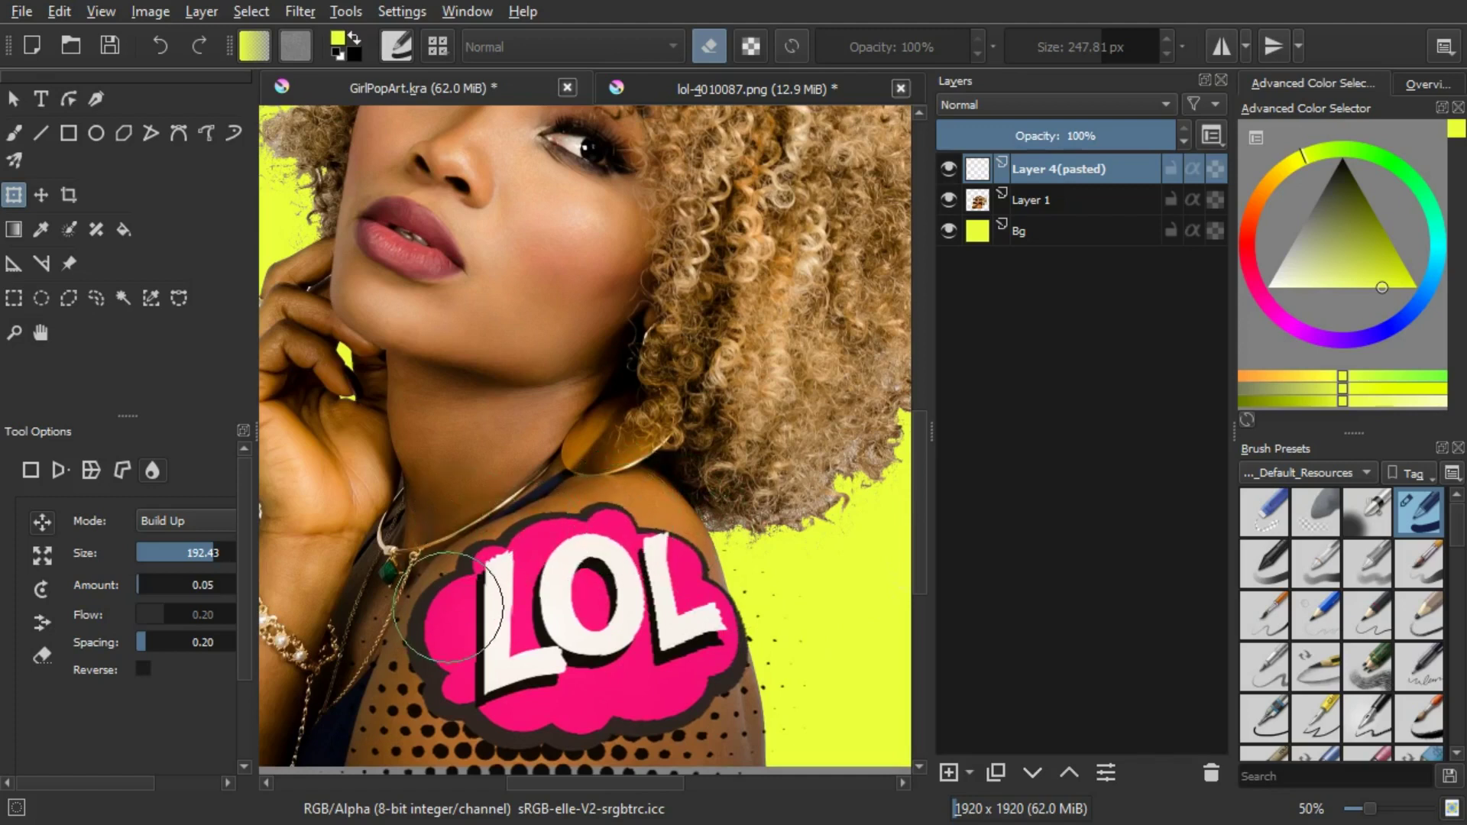
Step: Warp the halftone dots below and beside the LOL bubble with Liquify so they curve around the upper arm
{"action": "left_click_drag", "start_coordinate": [567, 409], "coordinate": [576, 345]}
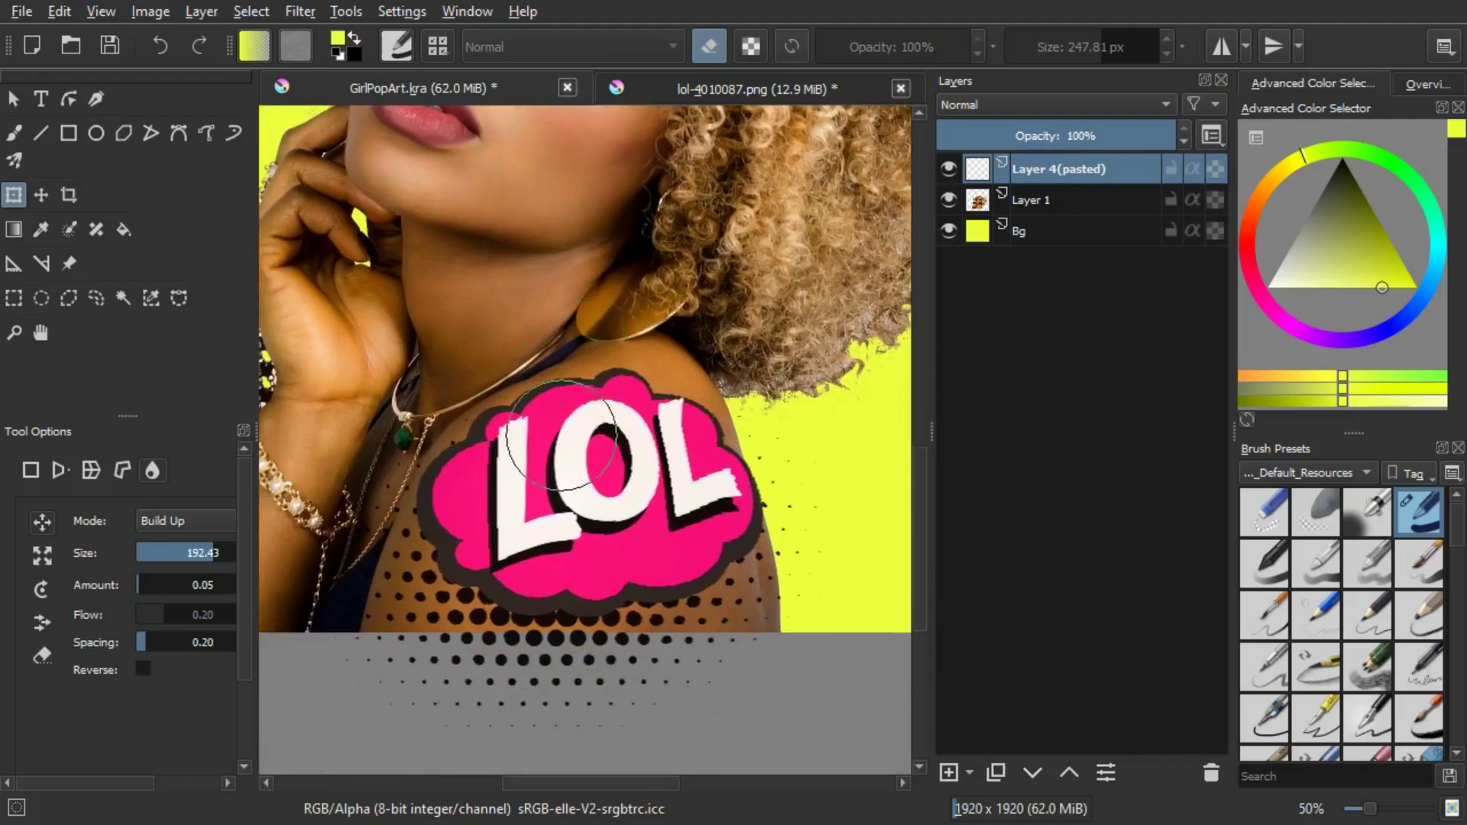
{"action": "left_click_drag", "start_coordinate": [424, 548], "coordinate": [406, 554]}
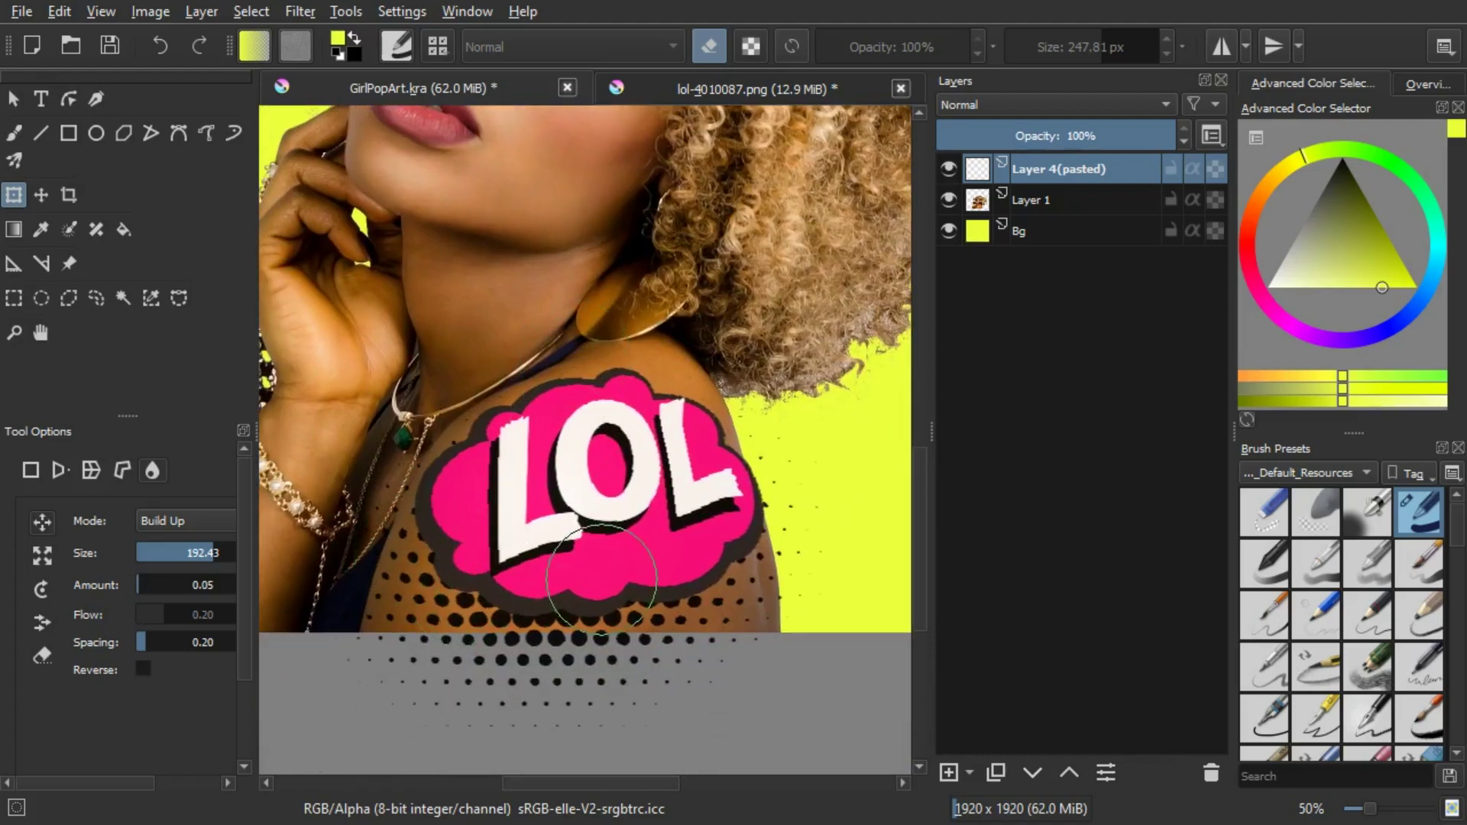
{"action": "left_click_drag", "start_coordinate": [602, 581], "coordinate": [596, 593]}
{"action": "left_click_drag", "start_coordinate": [438, 577], "coordinate": [417, 598]}
{"action": "left_click_drag", "start_coordinate": [642, 607], "coordinate": [661, 635]}
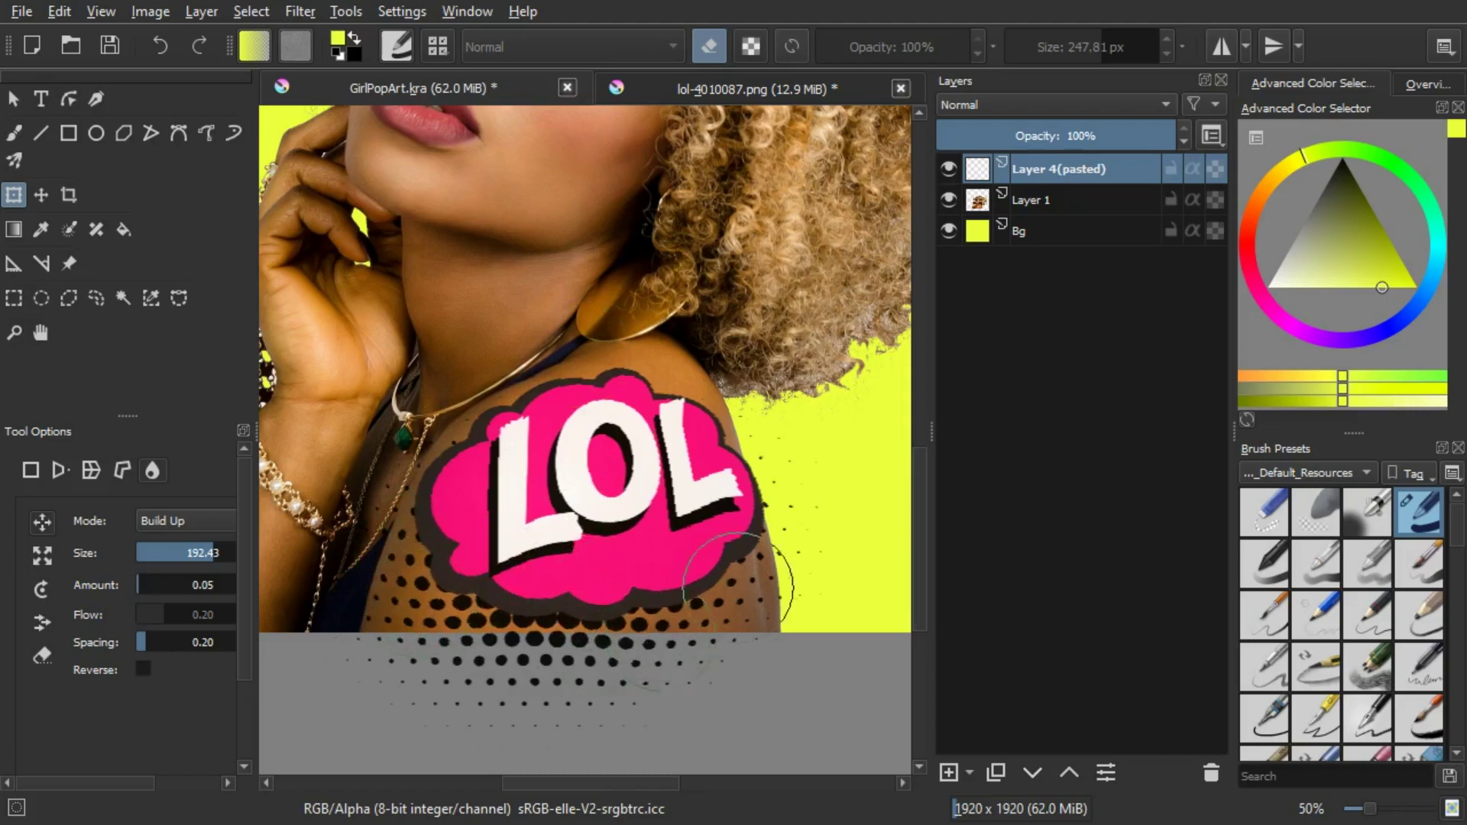
{"action": "left_click_drag", "start_coordinate": [766, 542], "coordinate": [775, 575]}
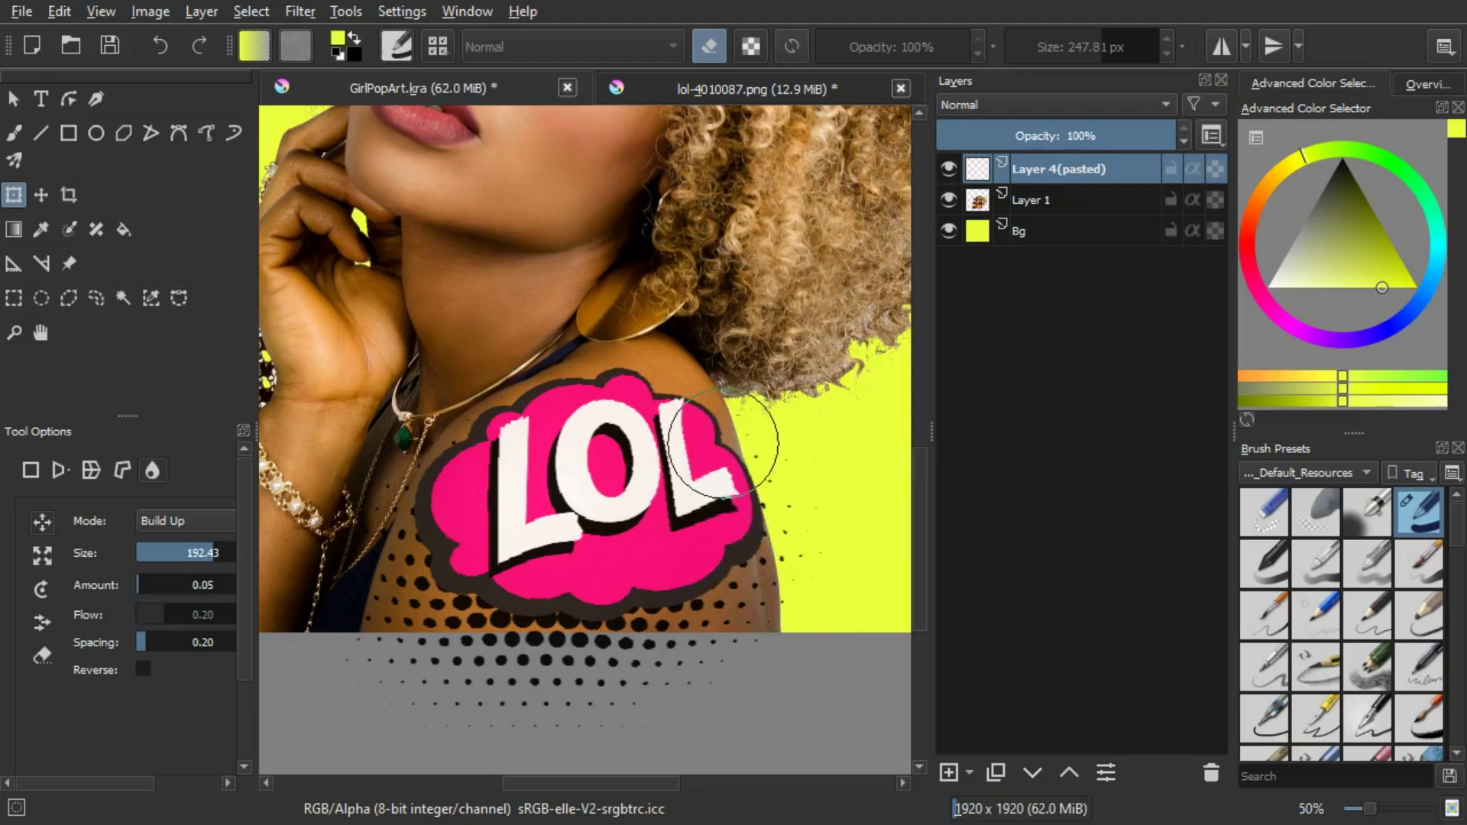
{"action": "mouse_move", "coordinate": [778, 506]}
{"action": "left_mouse_down"}
{"action": "mouse_move", "coordinate": [748, 491]}
{"action": "mouse_move", "coordinate": [773, 486]}
{"action": "mouse_move", "coordinate": [788, 543]}
{"action": "left_mouse_up"}
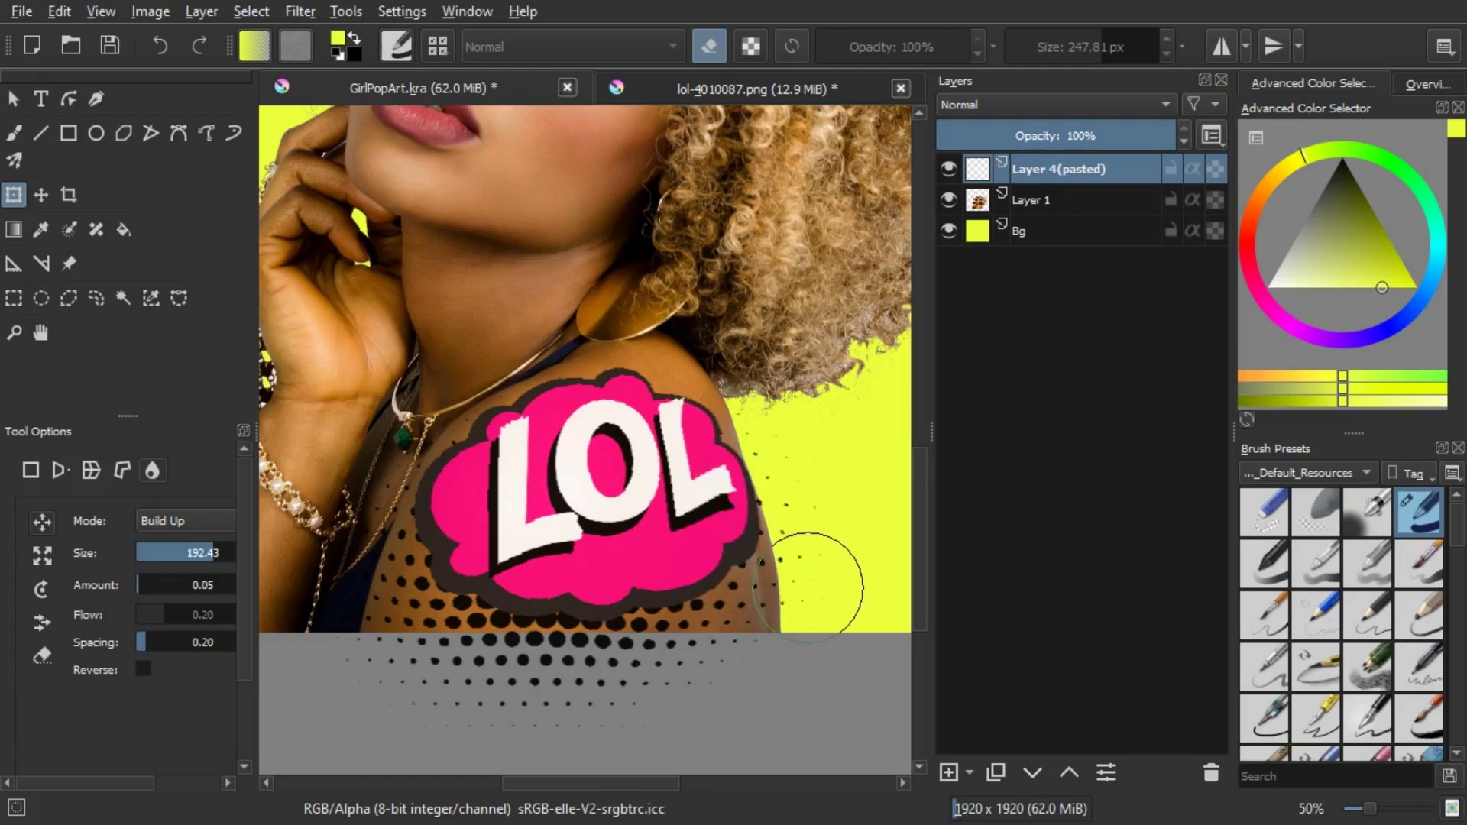
Step: Nudge the halftone dots under the LOL bubble outward with Liquify and apply the transform
{"action": "scroll", "coordinate": [817, 510], "scroll_direction": "down", "scroll_amount": 2}
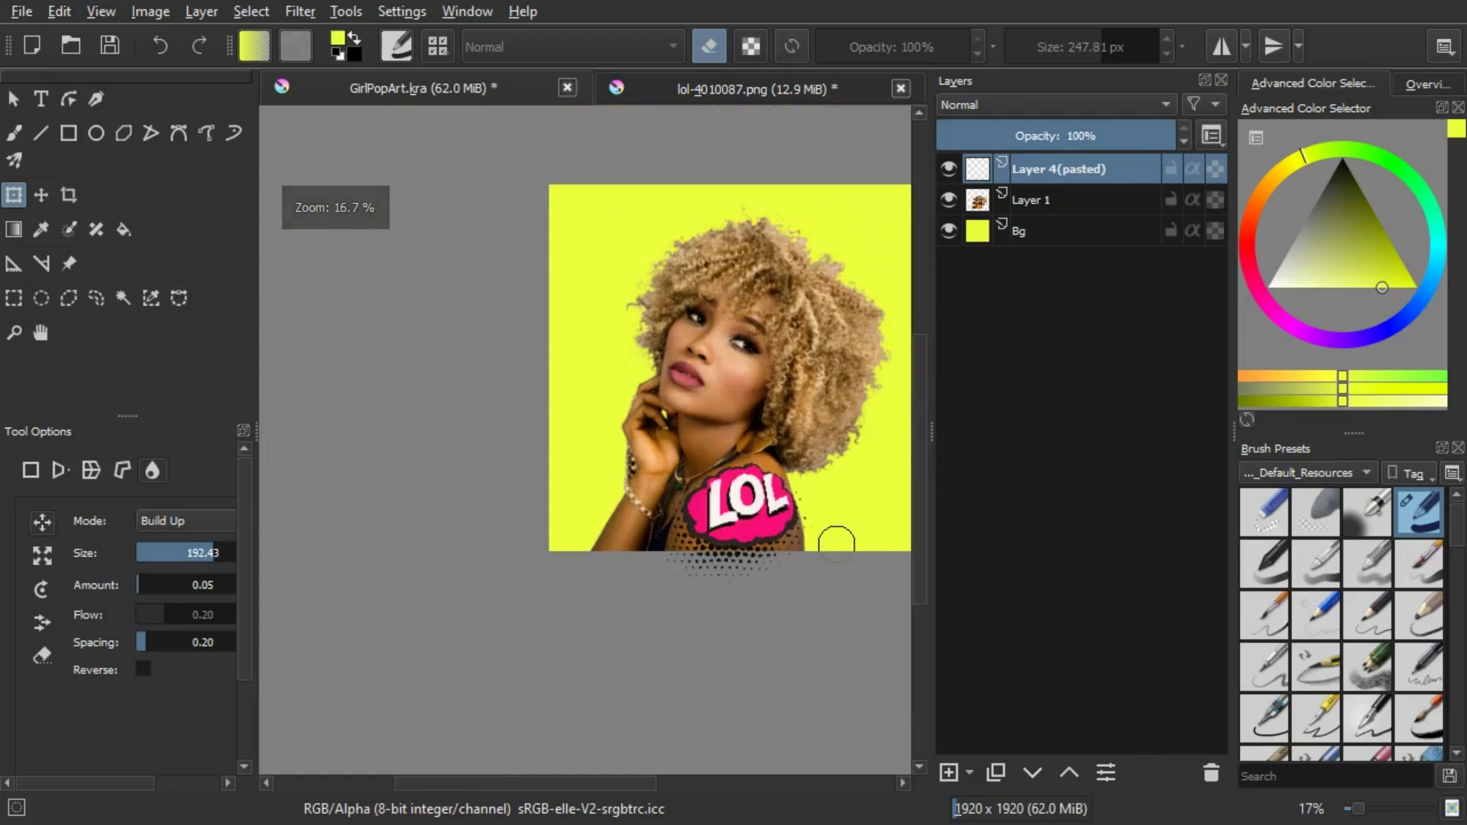
{"action": "scroll", "coordinate": [821, 518], "scroll_direction": "up", "scroll_amount": 1}
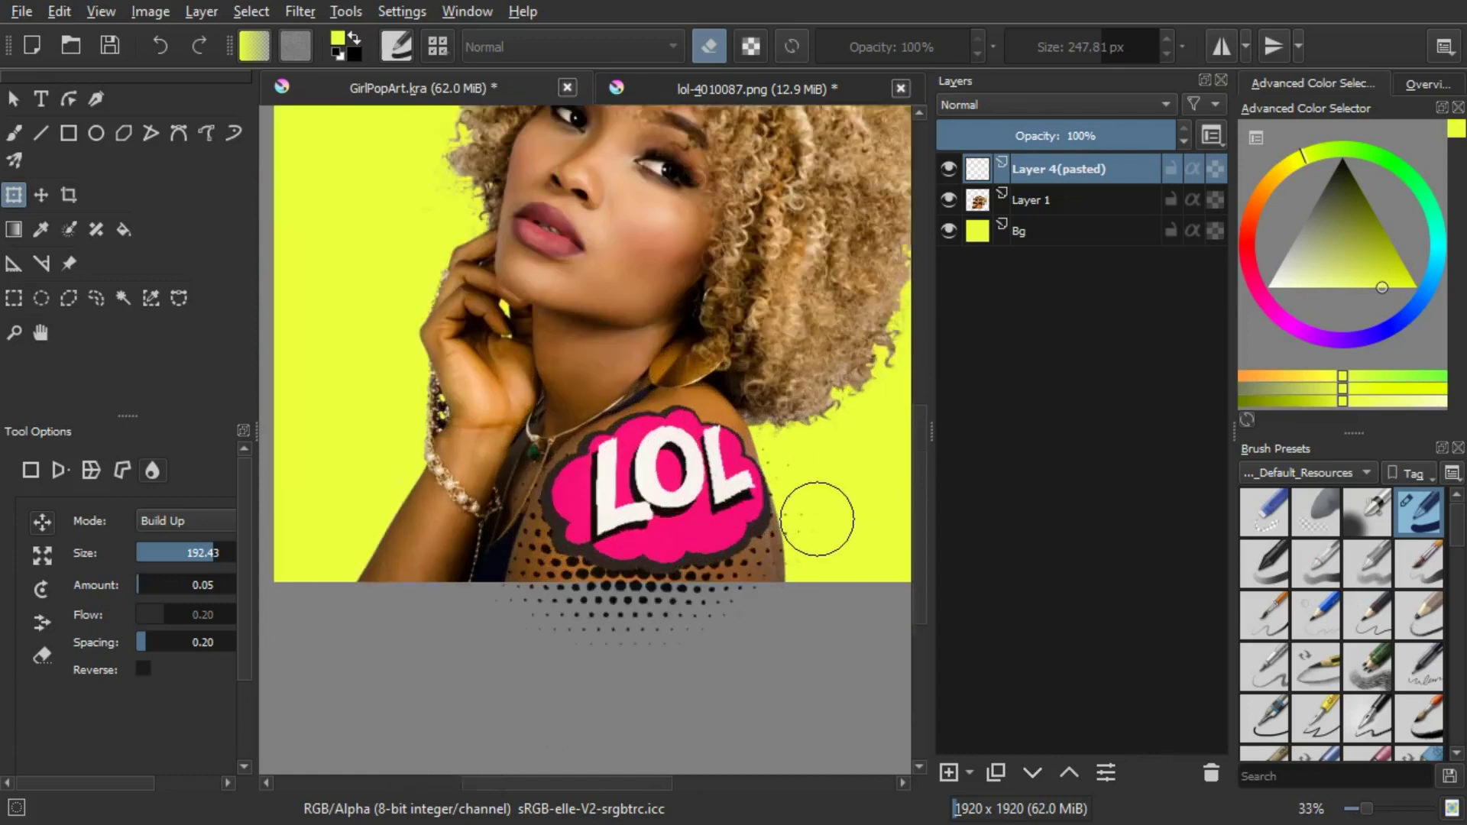
{"action": "scroll", "coordinate": [823, 519], "scroll_direction": "up", "scroll_amount": 2}
{"action": "left_click_drag", "start_coordinate": [498, 686], "coordinate": [483, 720]}
{"action": "mouse_move", "coordinate": [405, 693]}
{"action": "left_mouse_down"}
{"action": "mouse_move", "coordinate": [401, 706]}
{"action": "mouse_move", "coordinate": [382, 696]}
{"action": "left_mouse_up"}
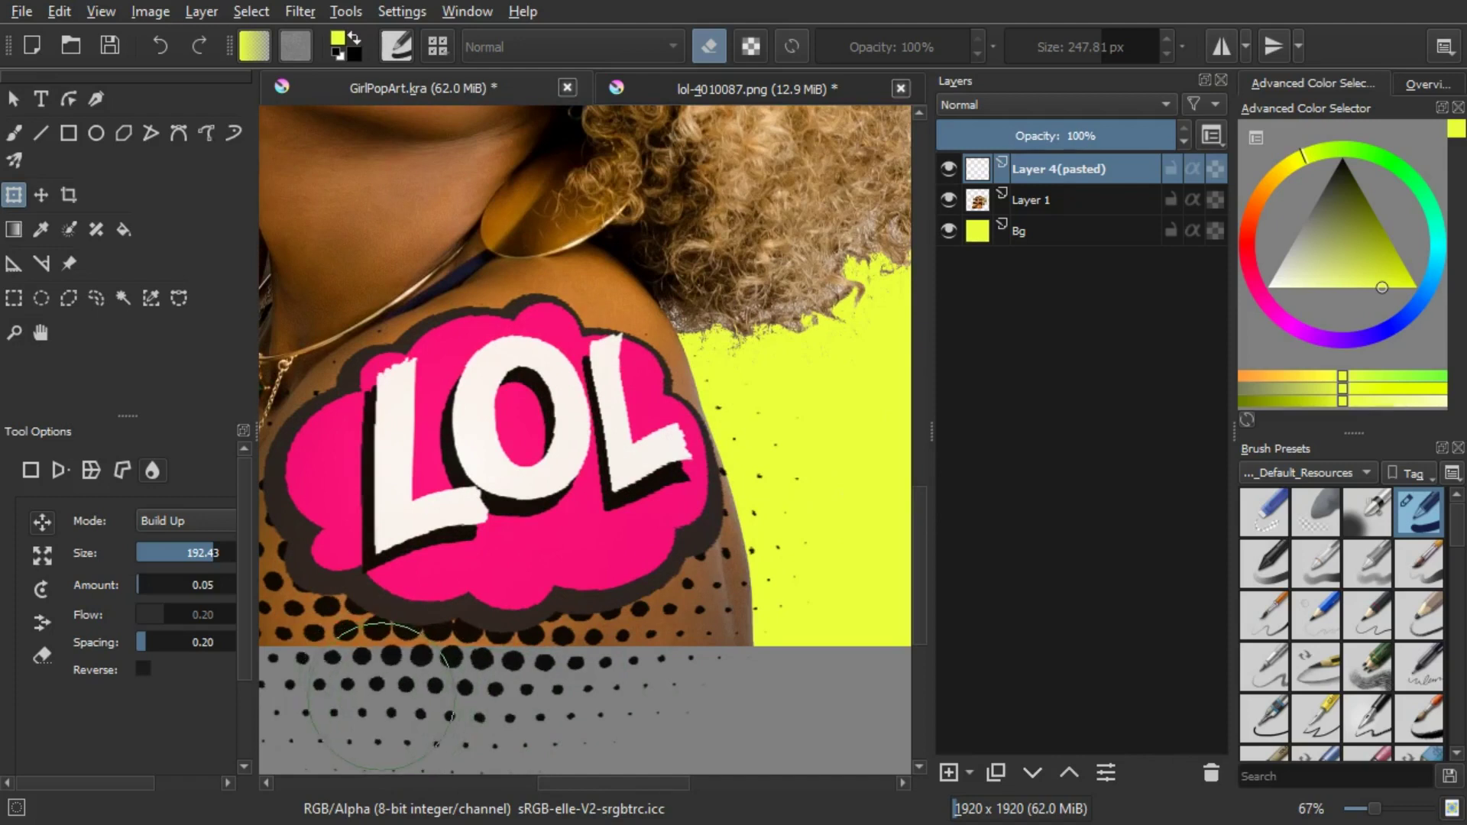
{"action": "key", "text": "Return"}
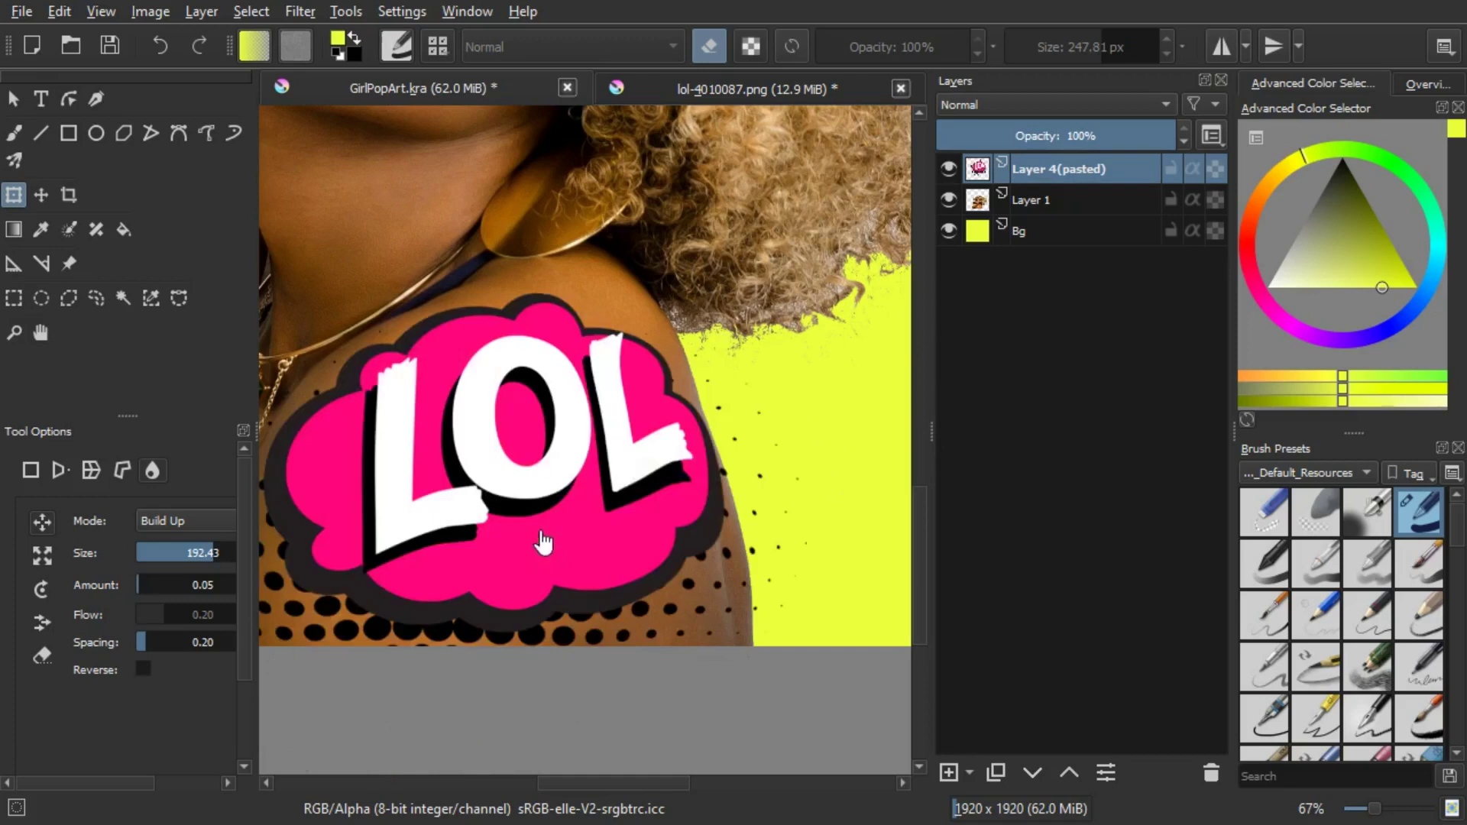
Step: Set the pasted LOL layer's blending mode to Darken and its opacity to 87%
{"action": "scroll", "coordinate": [631, 488], "scroll_direction": "down", "scroll_amount": 2}
{"action": "left_click_drag", "start_coordinate": [783, 431], "coordinate": [844, 522]}
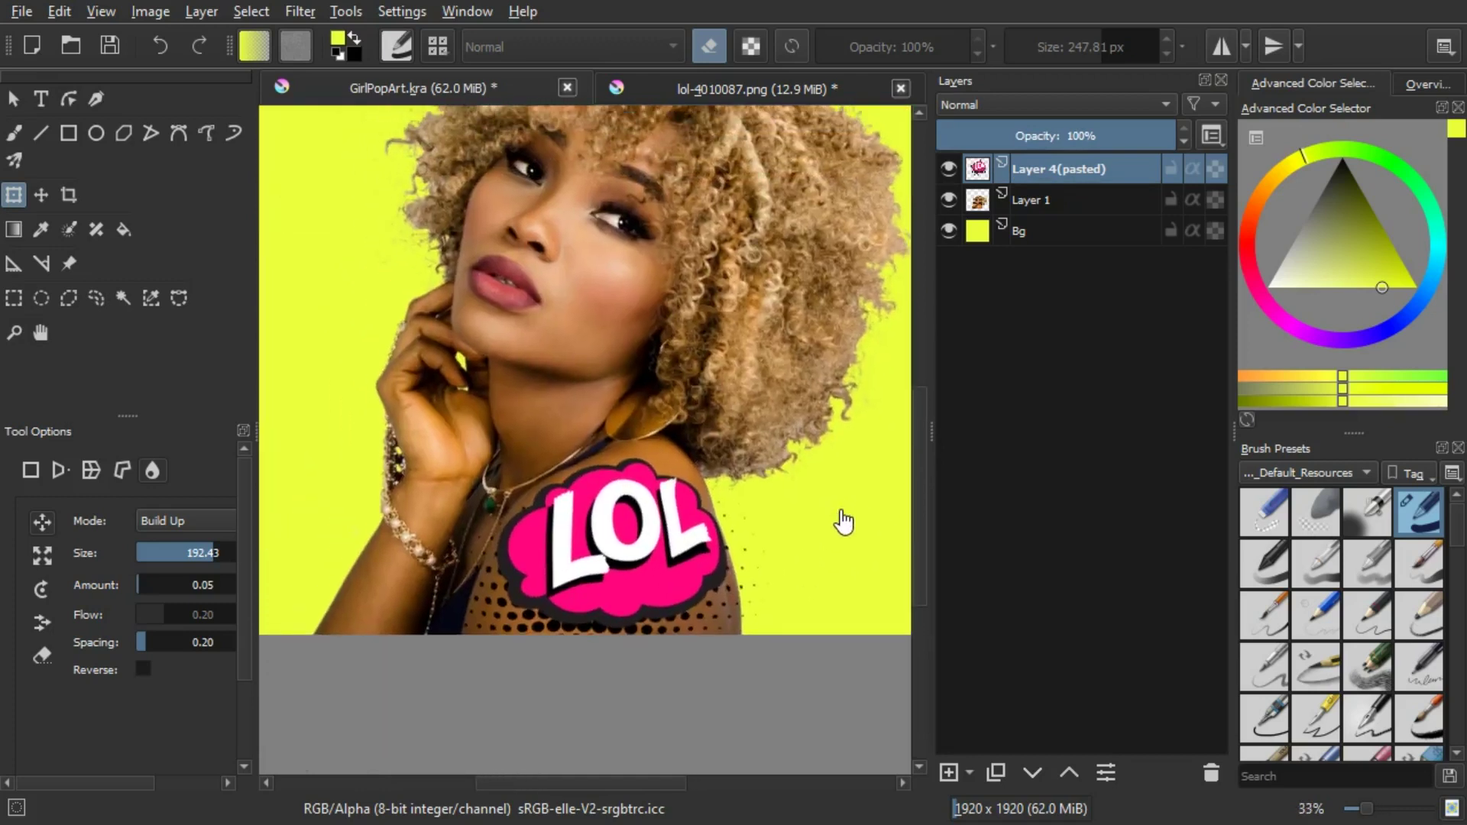
{"action": "left_click", "coordinate": [1067, 100]}
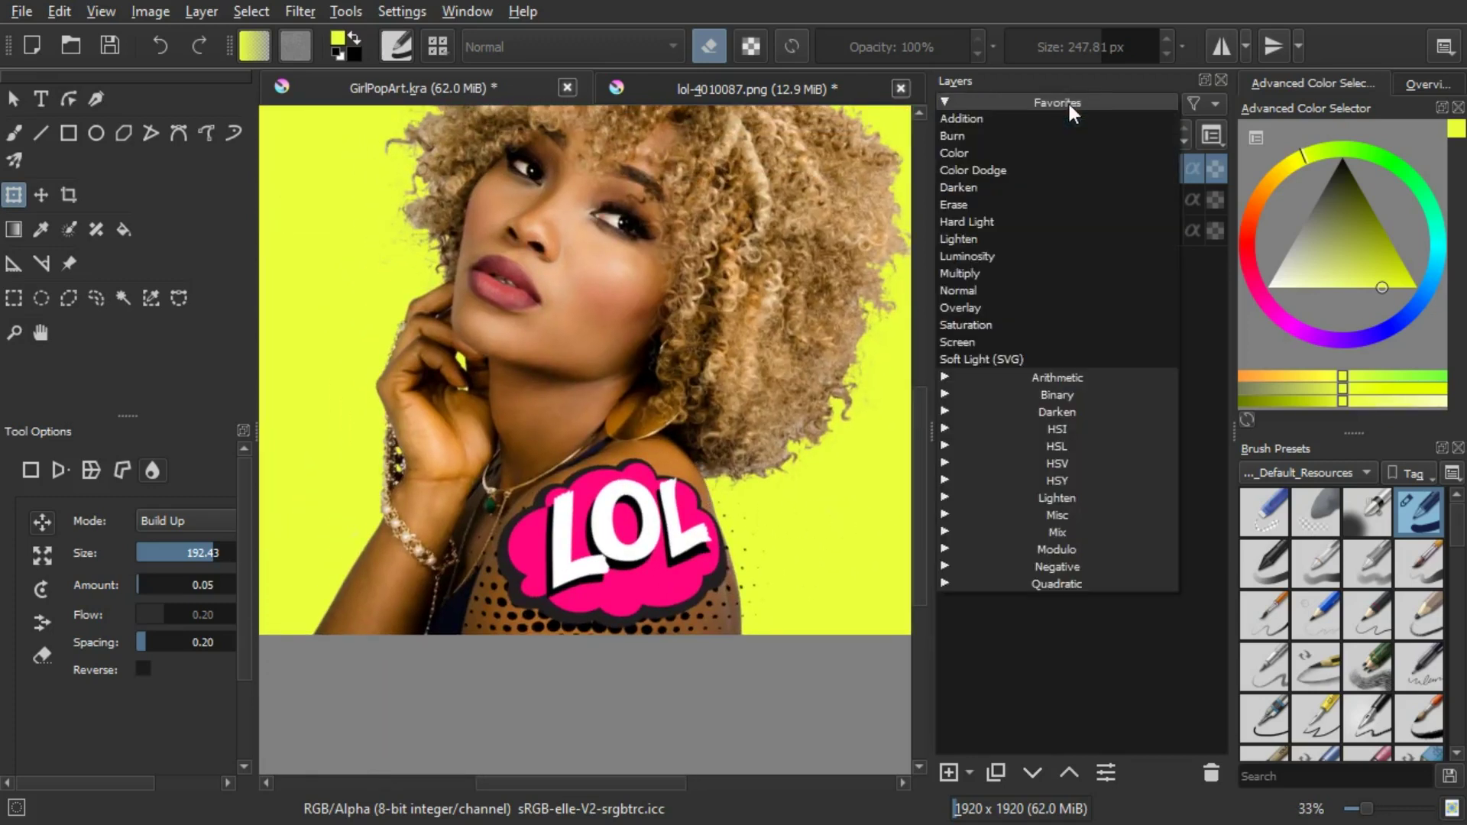
{"action": "left_click", "coordinate": [1010, 183]}
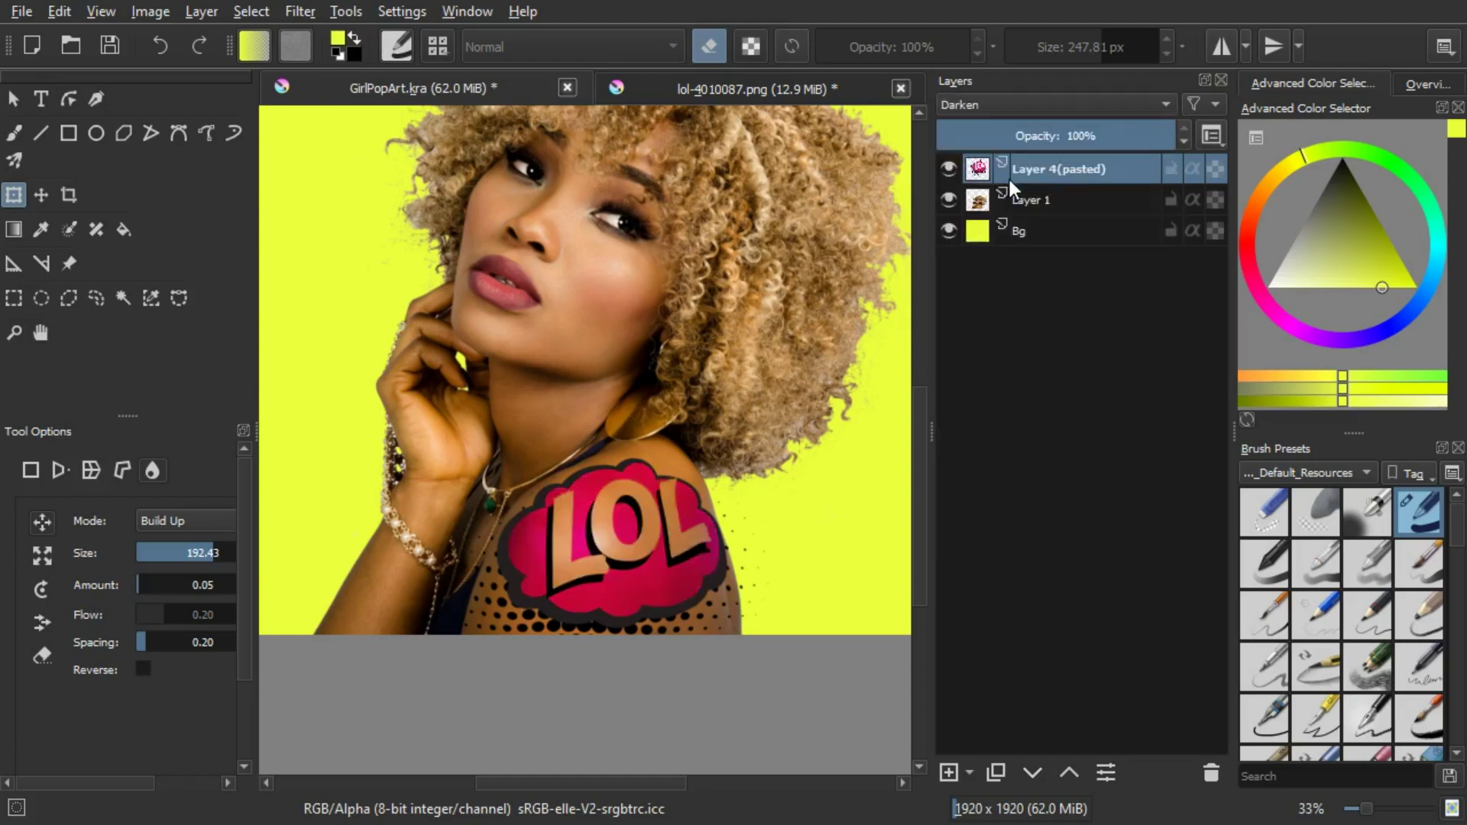
{"action": "scroll", "coordinate": [727, 351], "scroll_direction": "down", "scroll_amount": 1}
{"action": "left_click_drag", "start_coordinate": [702, 396], "coordinate": [669, 449]}
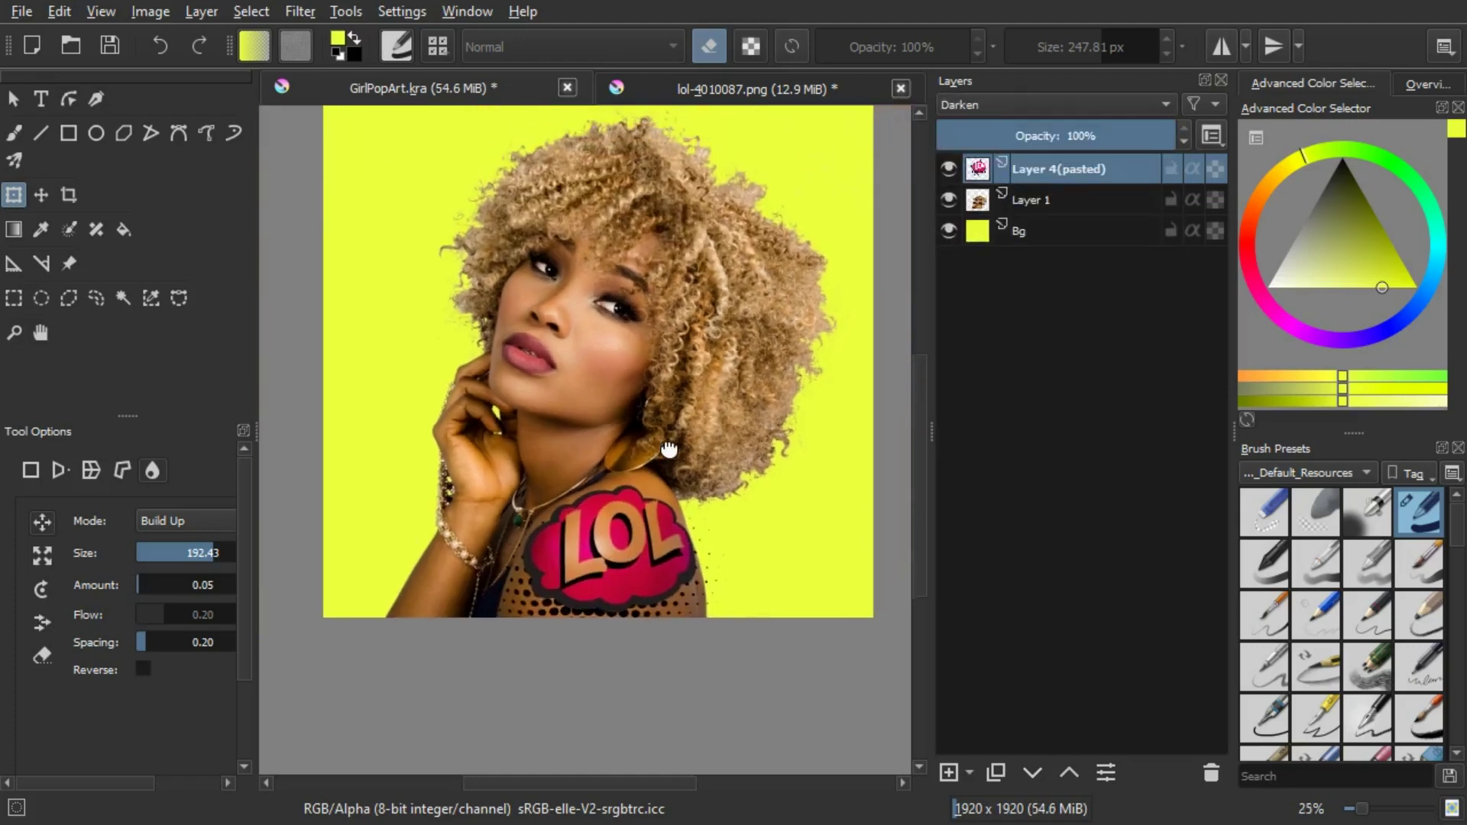
{"action": "left_click_drag", "start_coordinate": [1124, 135], "coordinate": [1144, 134]}
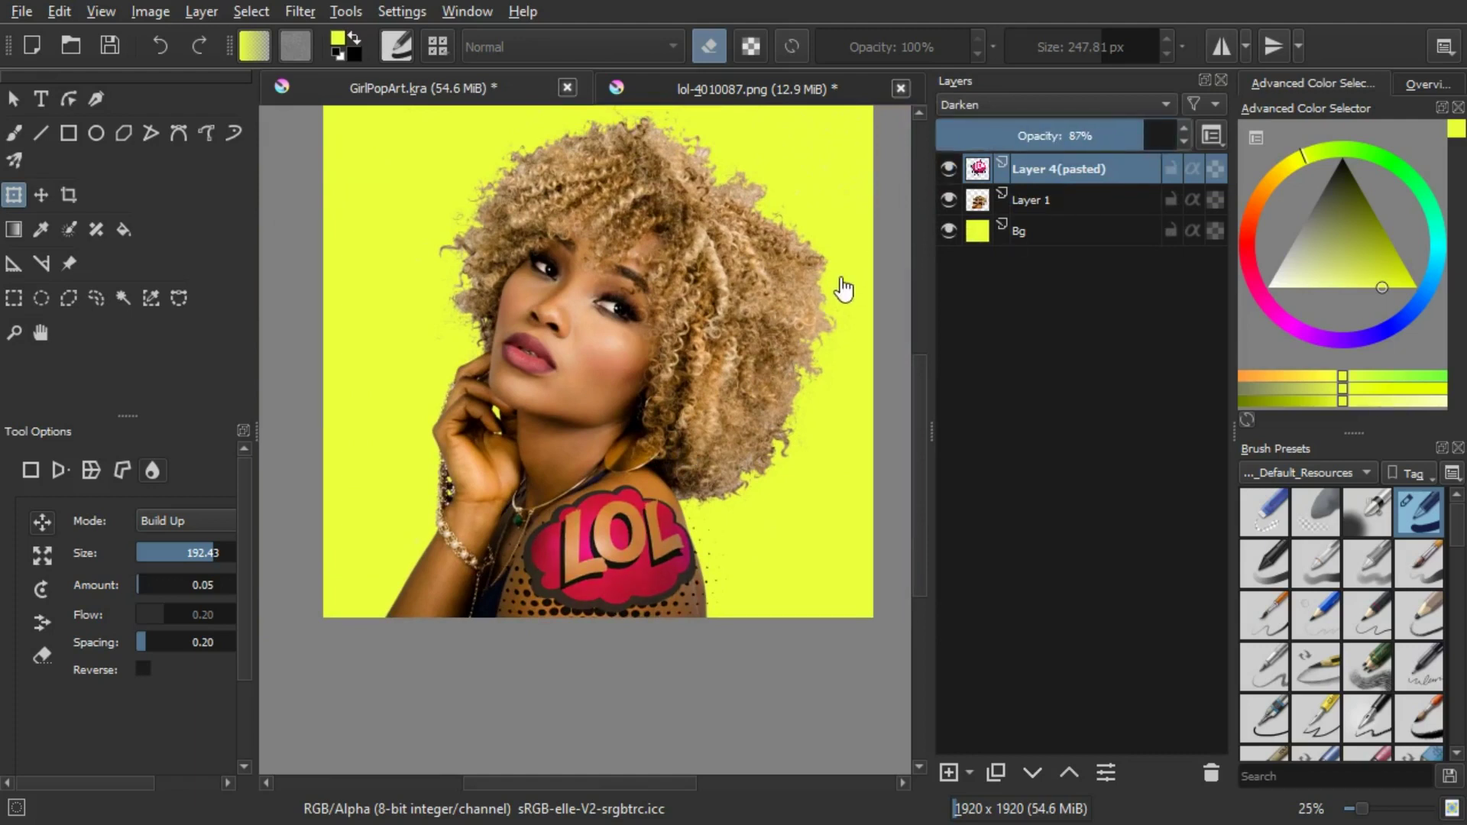
{"action": "left_click_drag", "start_coordinate": [651, 314], "coordinate": [635, 394]}
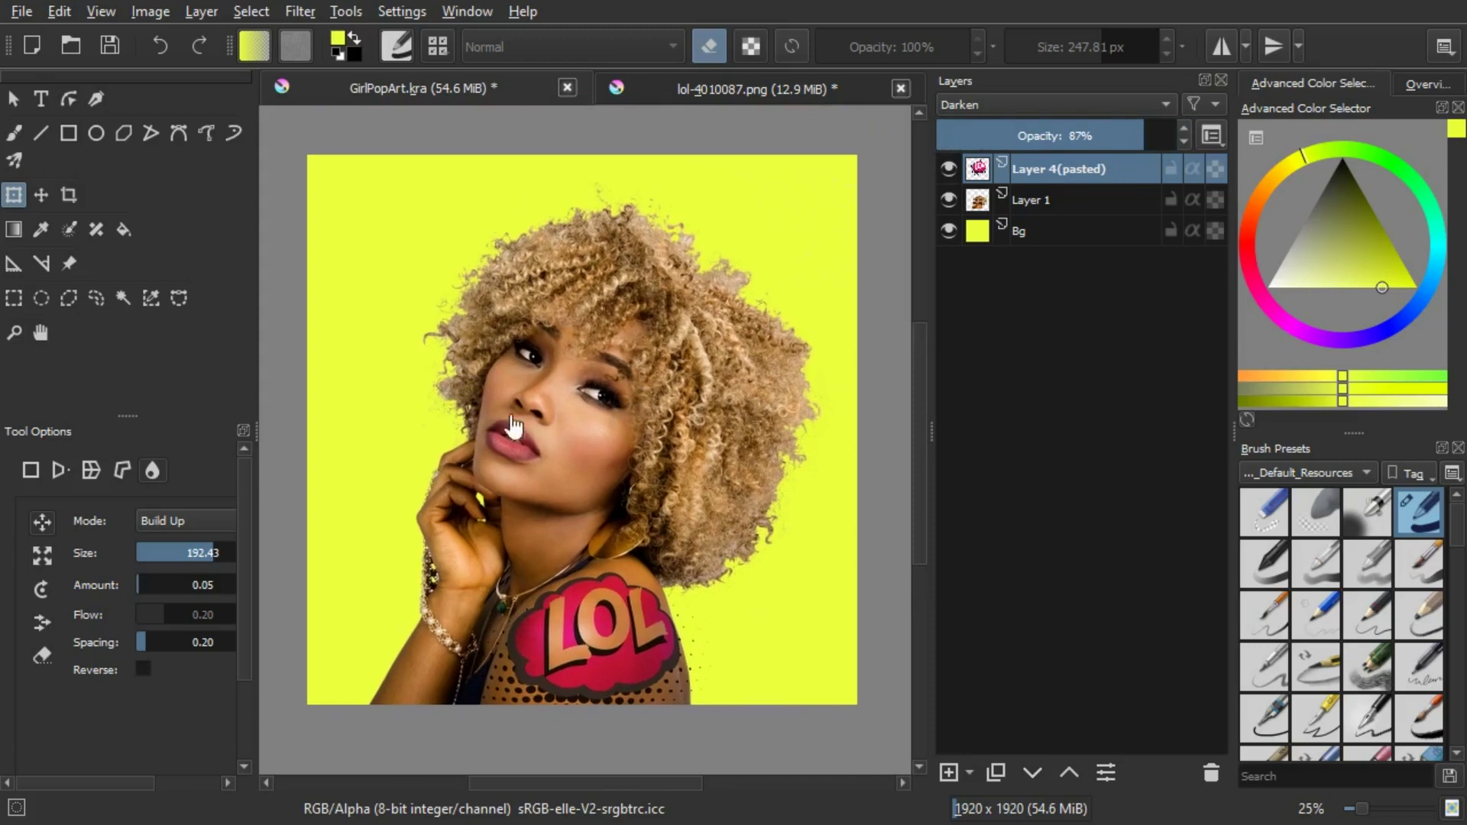
Step: Open the Color Adjustment curves filter for Layer 1 and add an anchor point at the middle of the RGBA curve
{"action": "left_click", "coordinate": [1048, 200]}
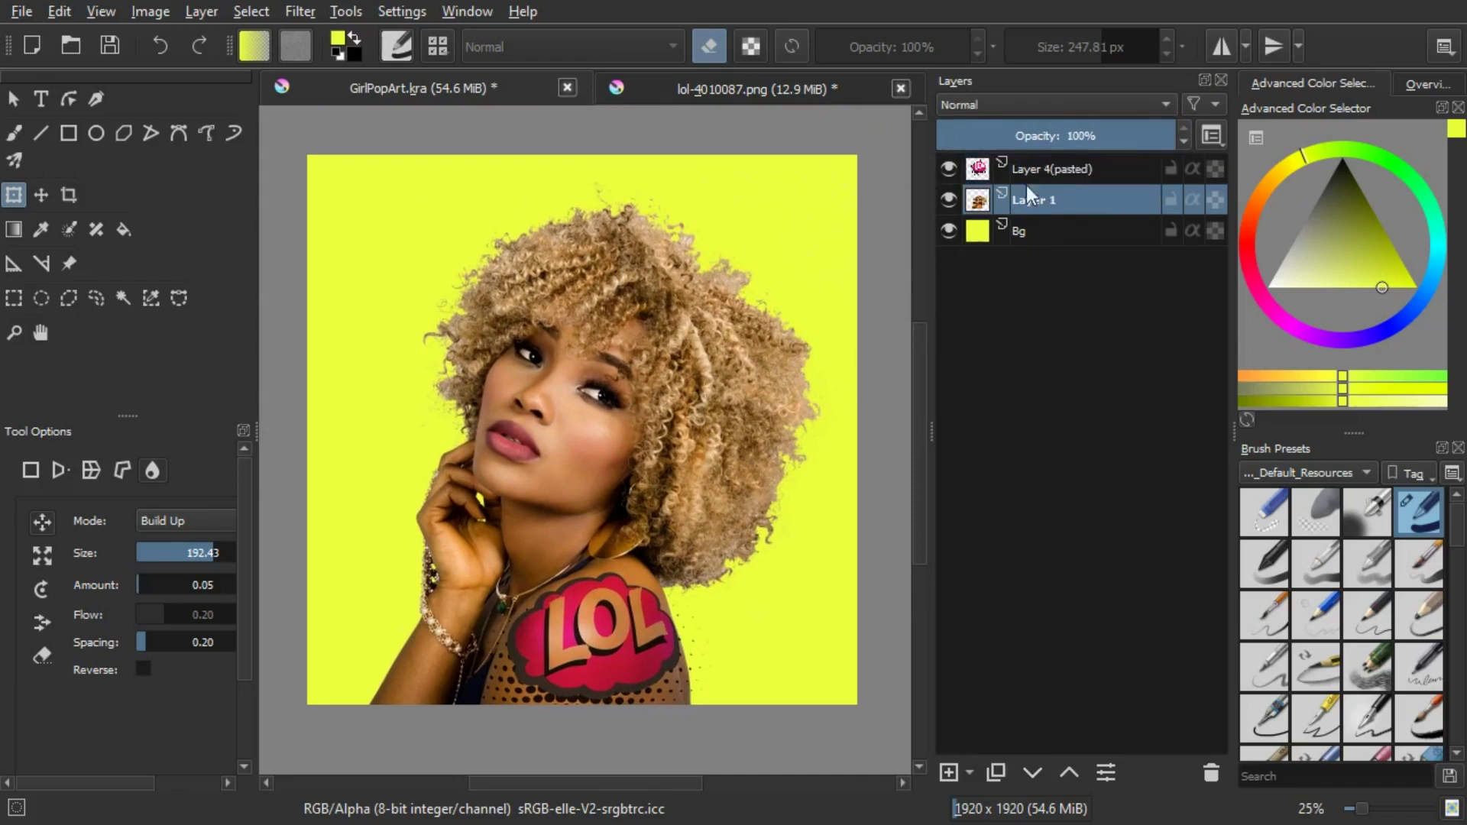
{"action": "left_click", "coordinate": [299, 11]}
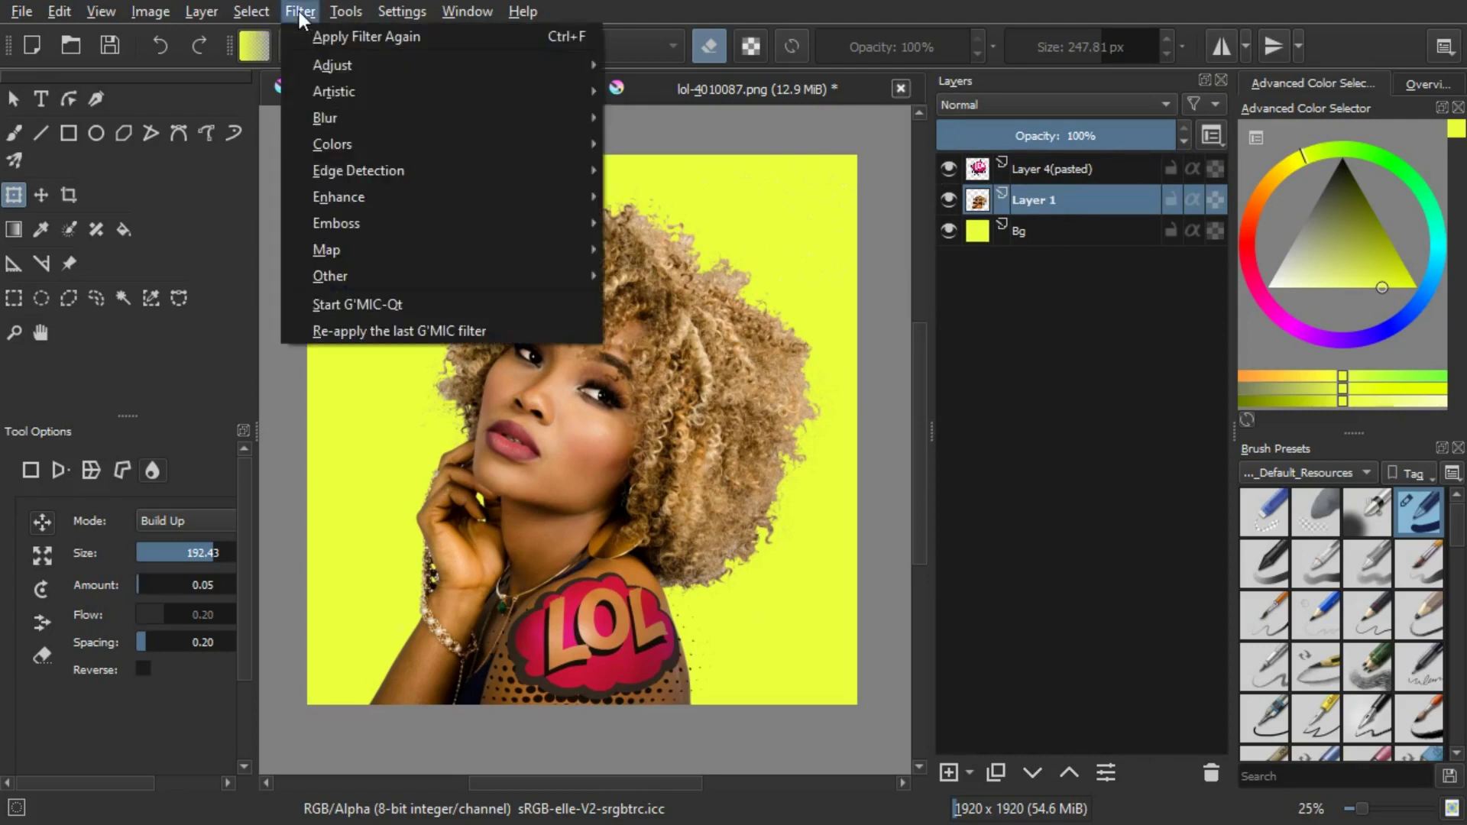
{"action": "mouse_move", "coordinate": [322, 90]}
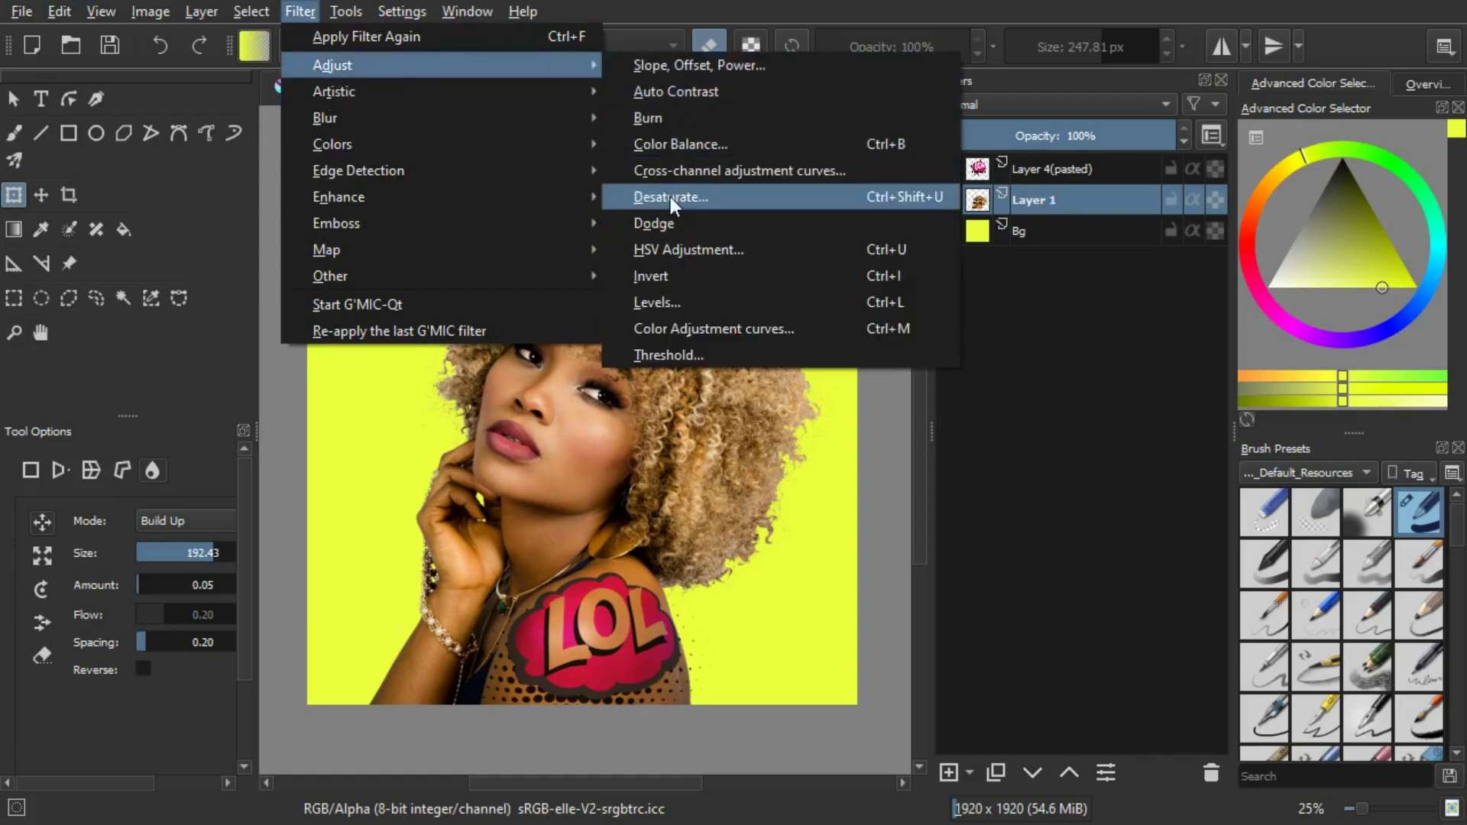
{"action": "left_click", "coordinate": [686, 323]}
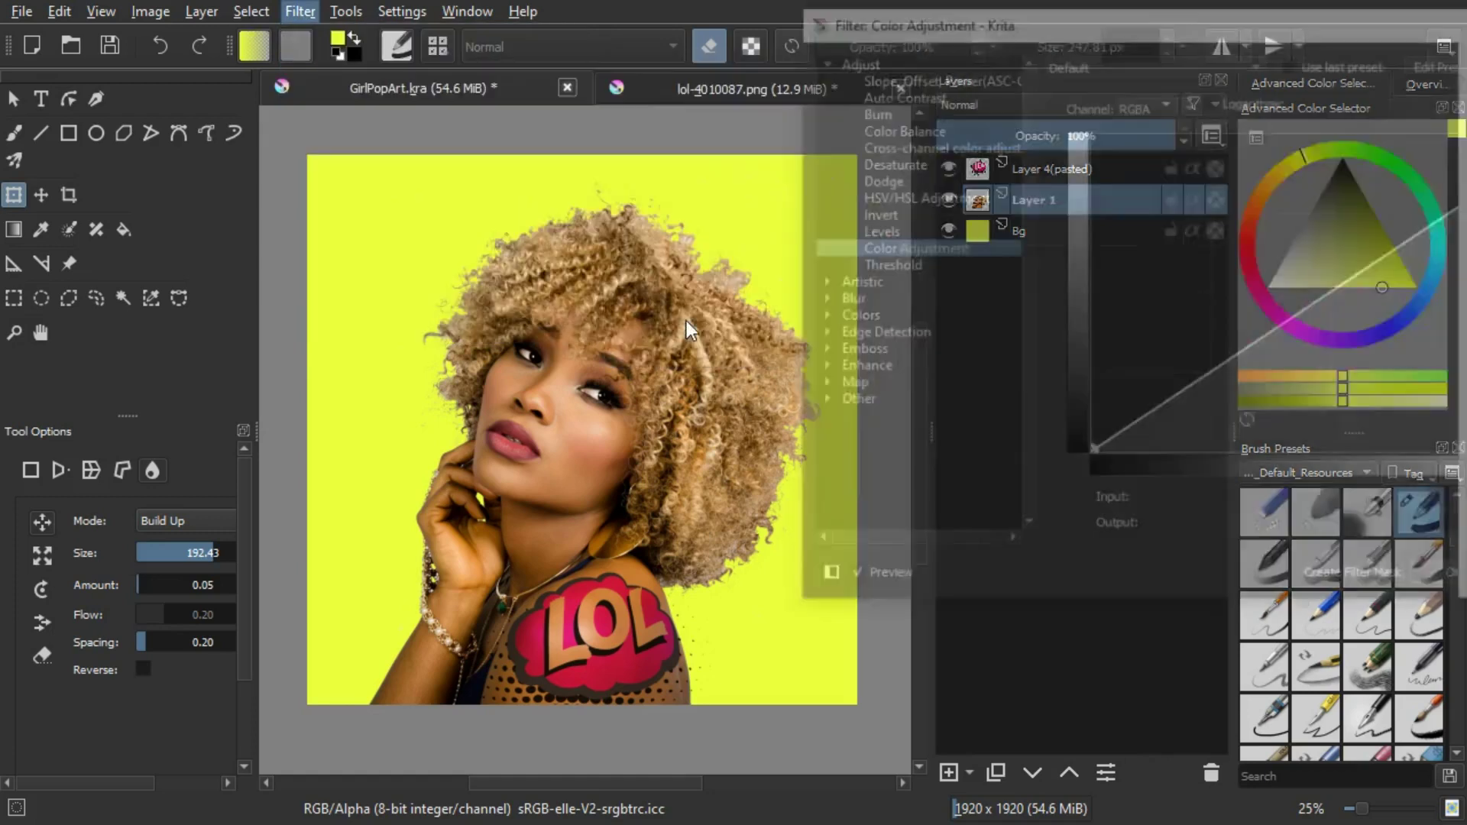
{"action": "left_click_drag", "start_coordinate": [1014, 25], "coordinate": [1055, 22]}
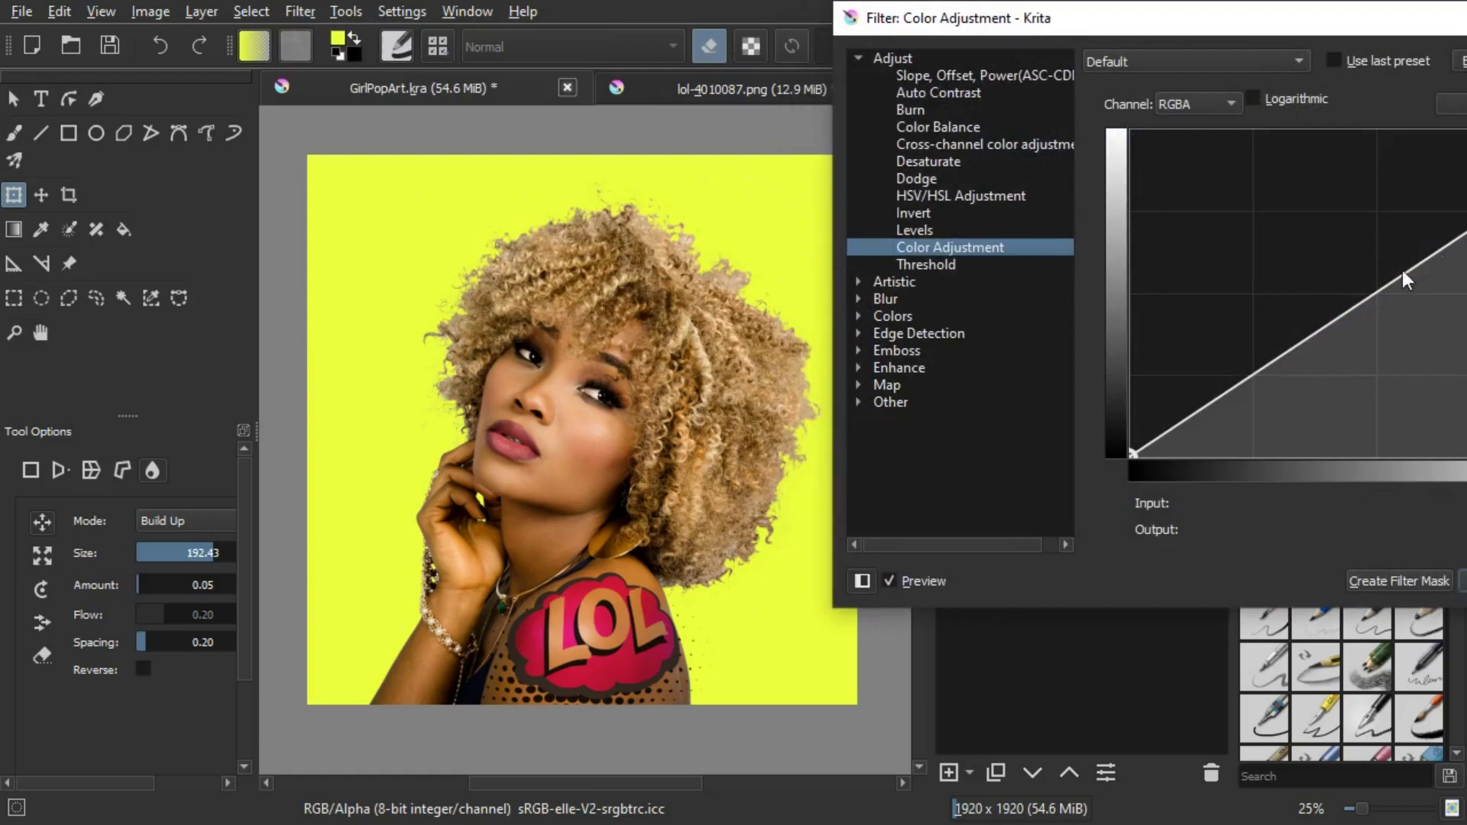
{"action": "left_click", "coordinate": [1379, 291]}
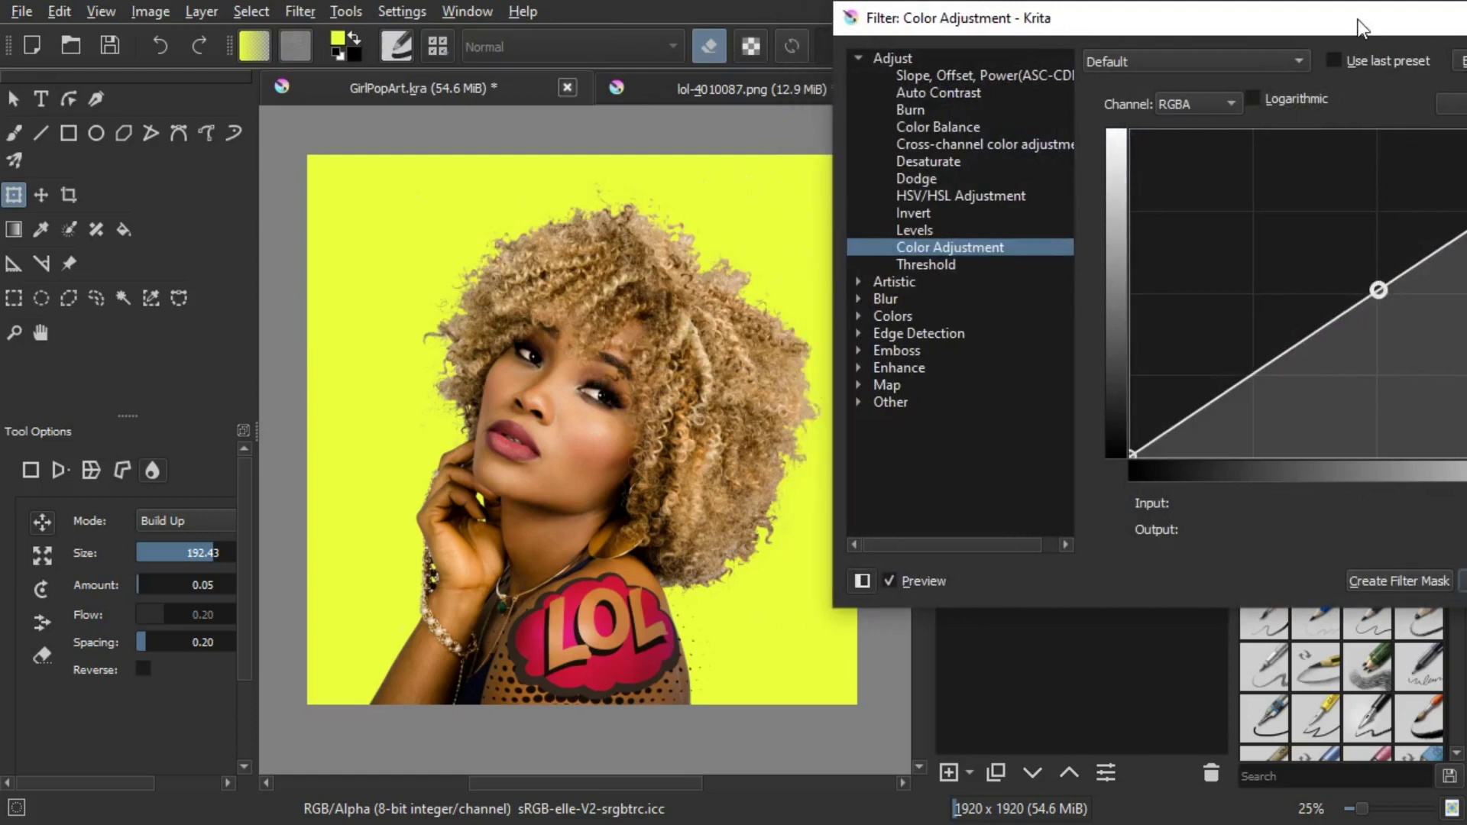
{"action": "left_click_drag", "start_coordinate": [1358, 20], "coordinate": [1185, 20]}
Step: Shape the curve into an S with raised highlights and a shadow point at input 102, output 73, and create it as a filter mask
{"action": "left_click_drag", "start_coordinate": [1306, 233], "coordinate": [1281, 210]}
{"action": "left_click", "coordinate": [1160, 346]}
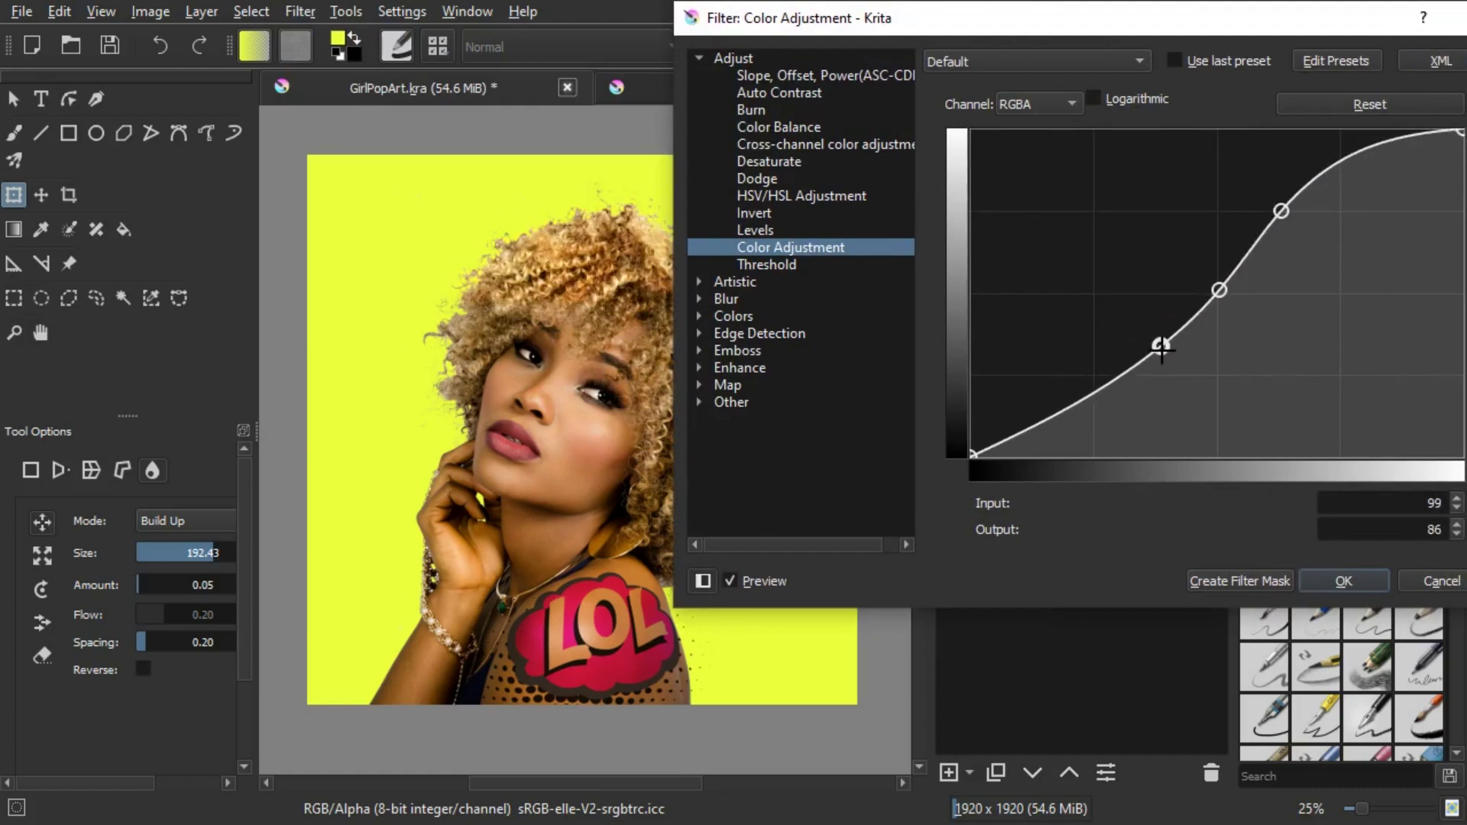
{"action": "left_click_drag", "start_coordinate": [1161, 346], "coordinate": [1168, 362]}
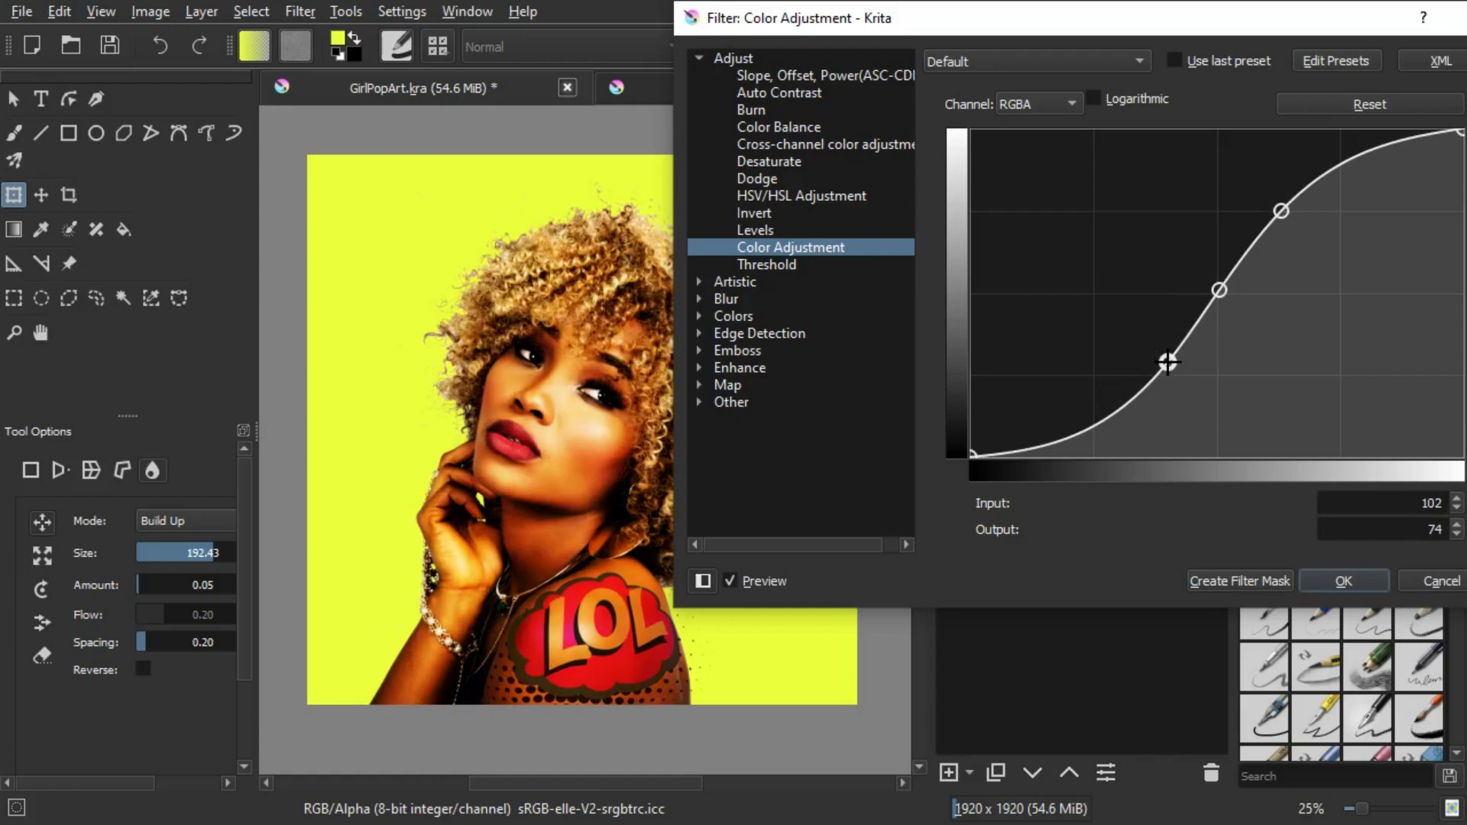
{"action": "left_click_drag", "start_coordinate": [1168, 362], "coordinate": [1167, 363]}
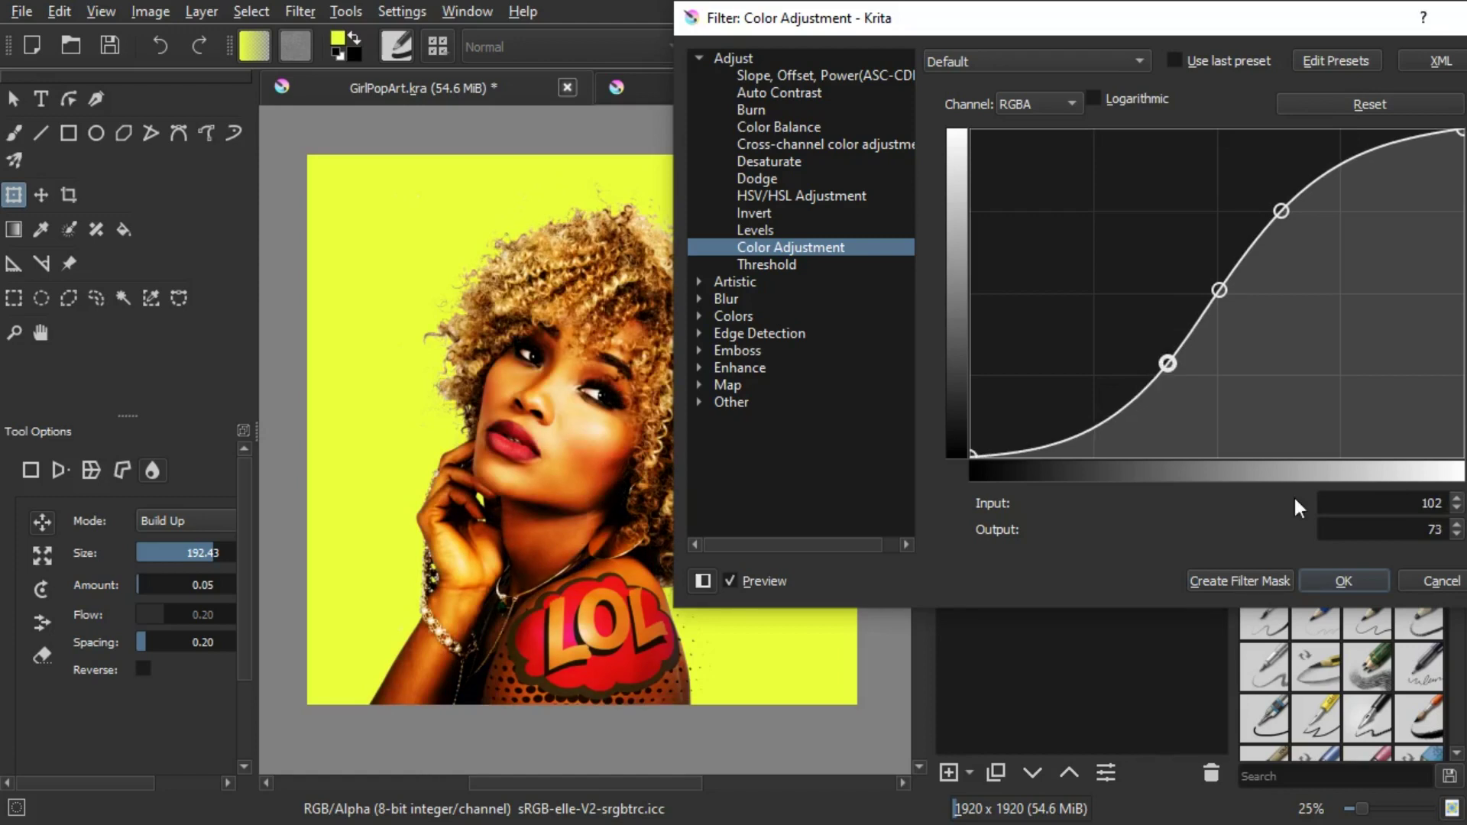
{"action": "left_click", "coordinate": [1266, 576]}
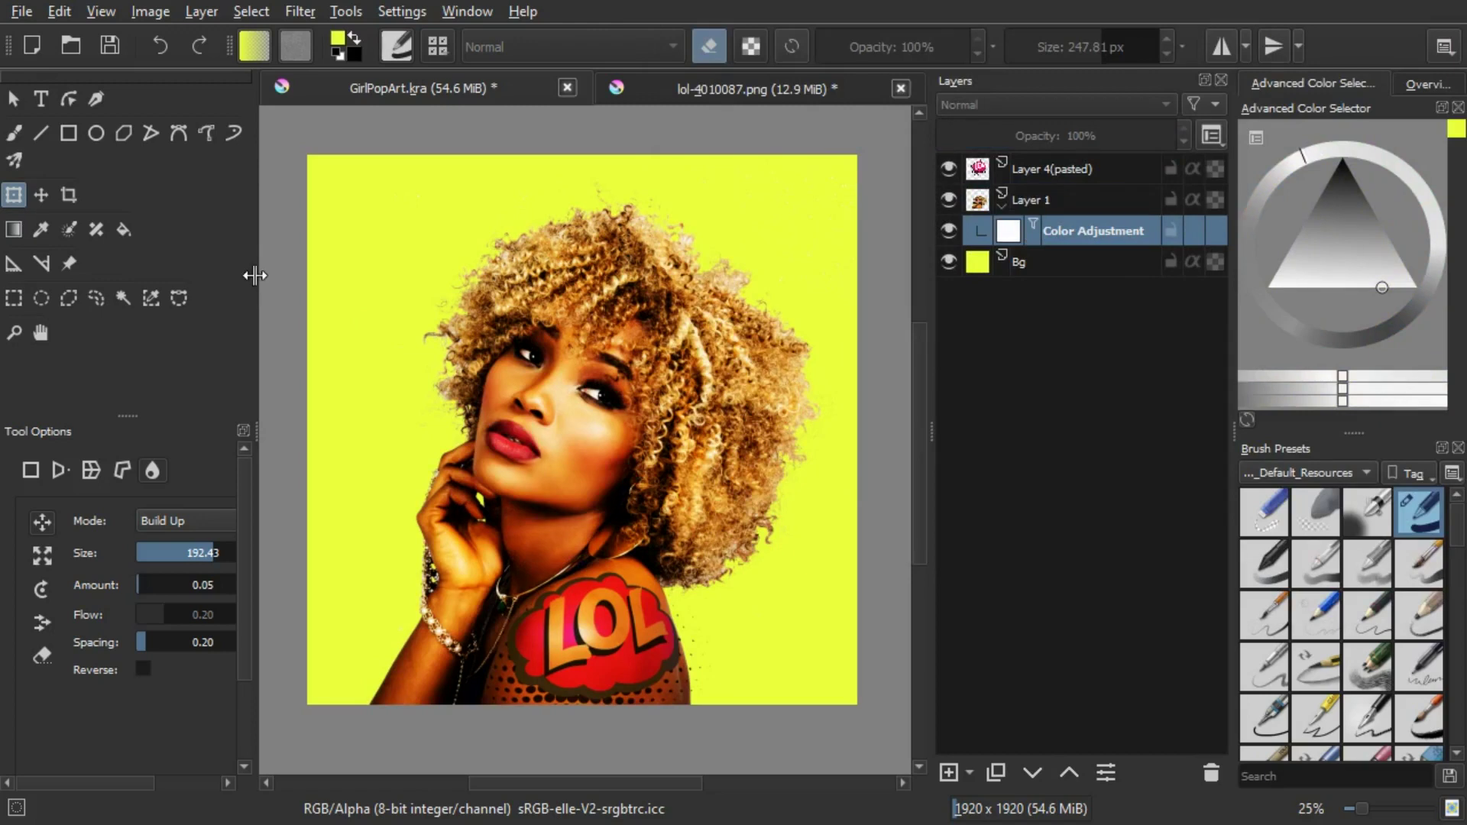
Step: Open the recent file halftone-744404_1920.png and copy its entire image
{"action": "left_click", "coordinate": [22, 10]}
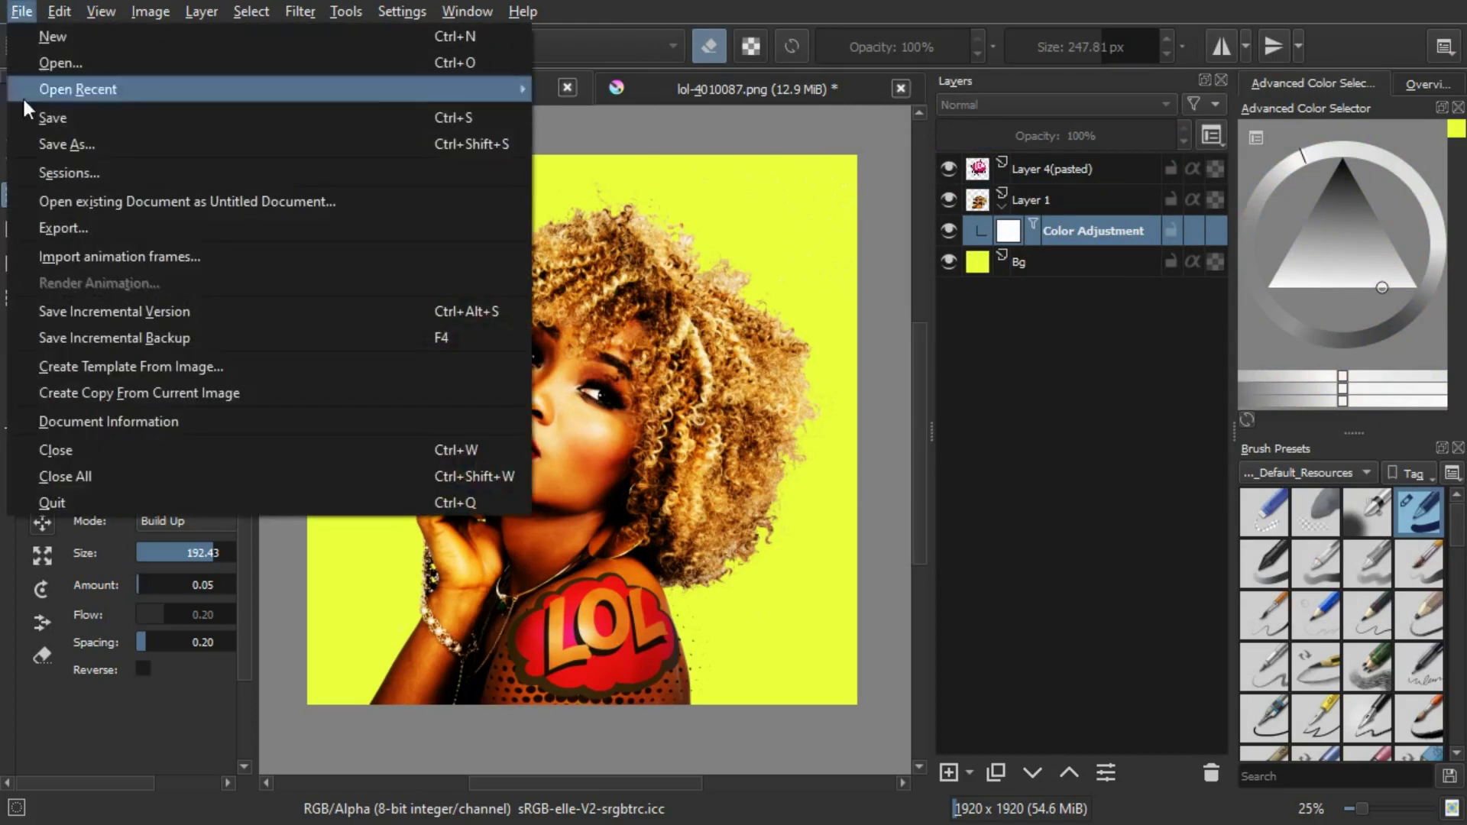
{"action": "mouse_move", "coordinate": [84, 93]}
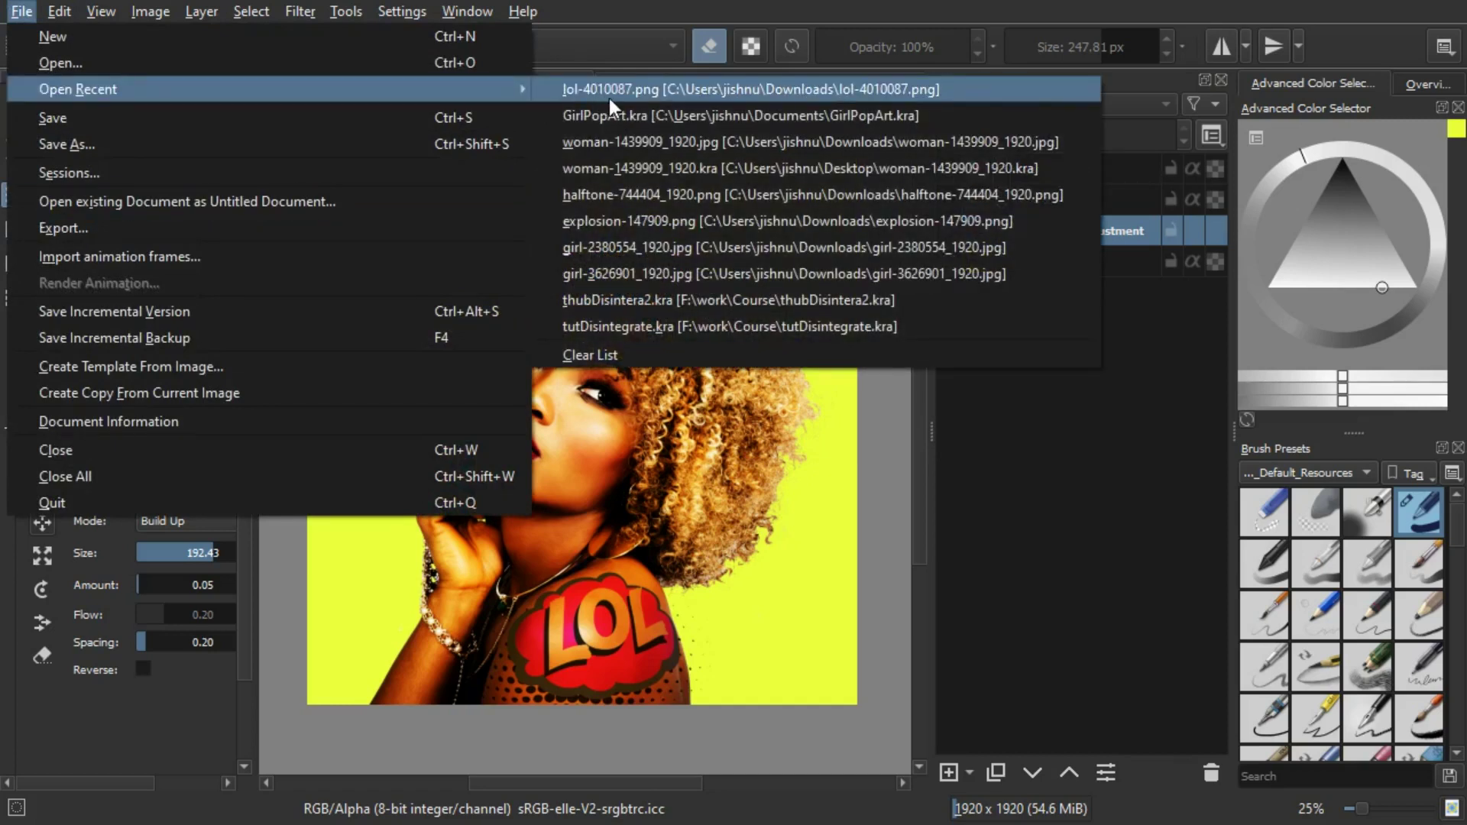
{"action": "left_click", "coordinate": [609, 200]}
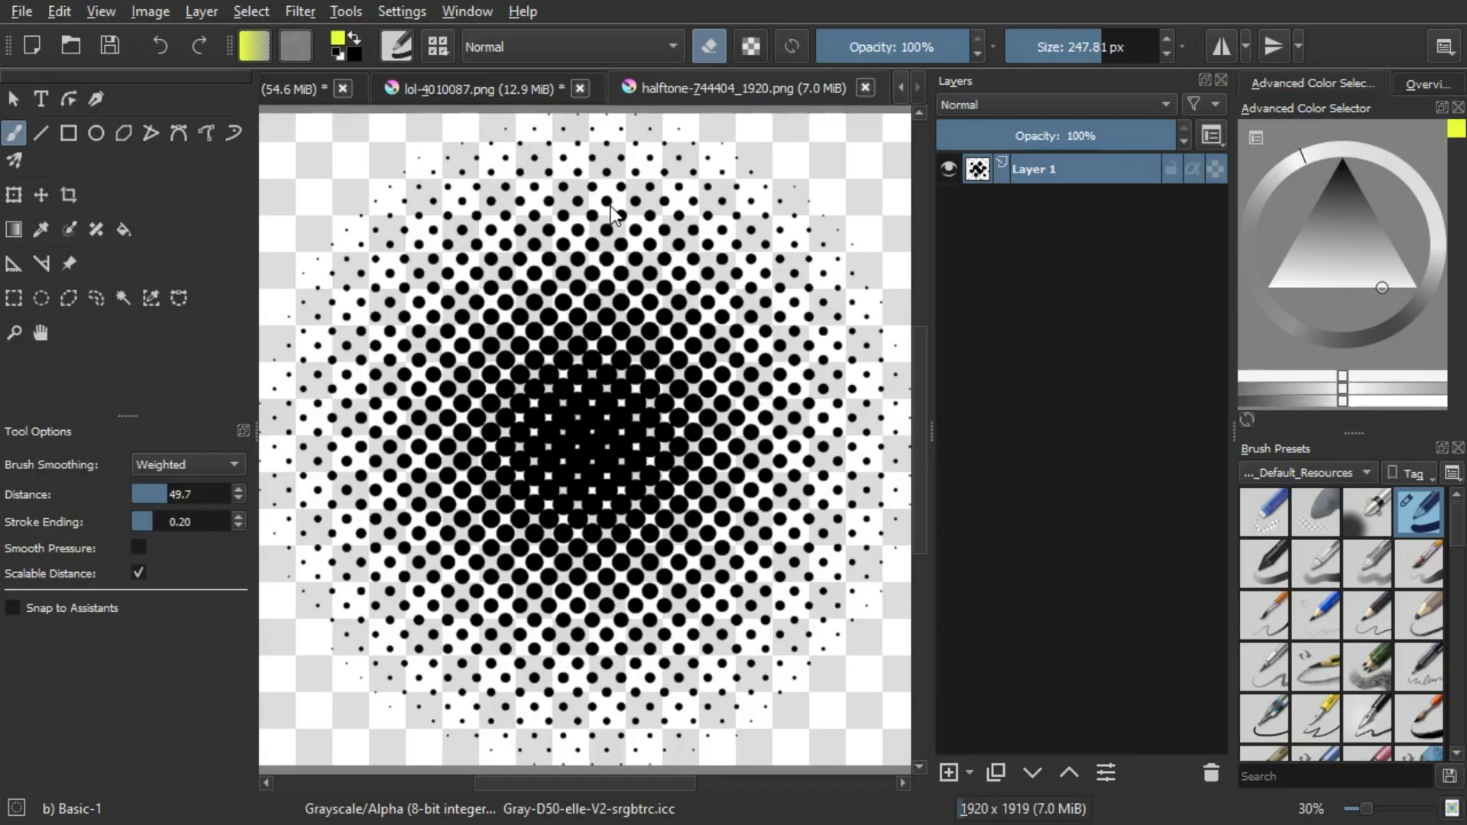
{"action": "left_click", "coordinate": [249, 11]}
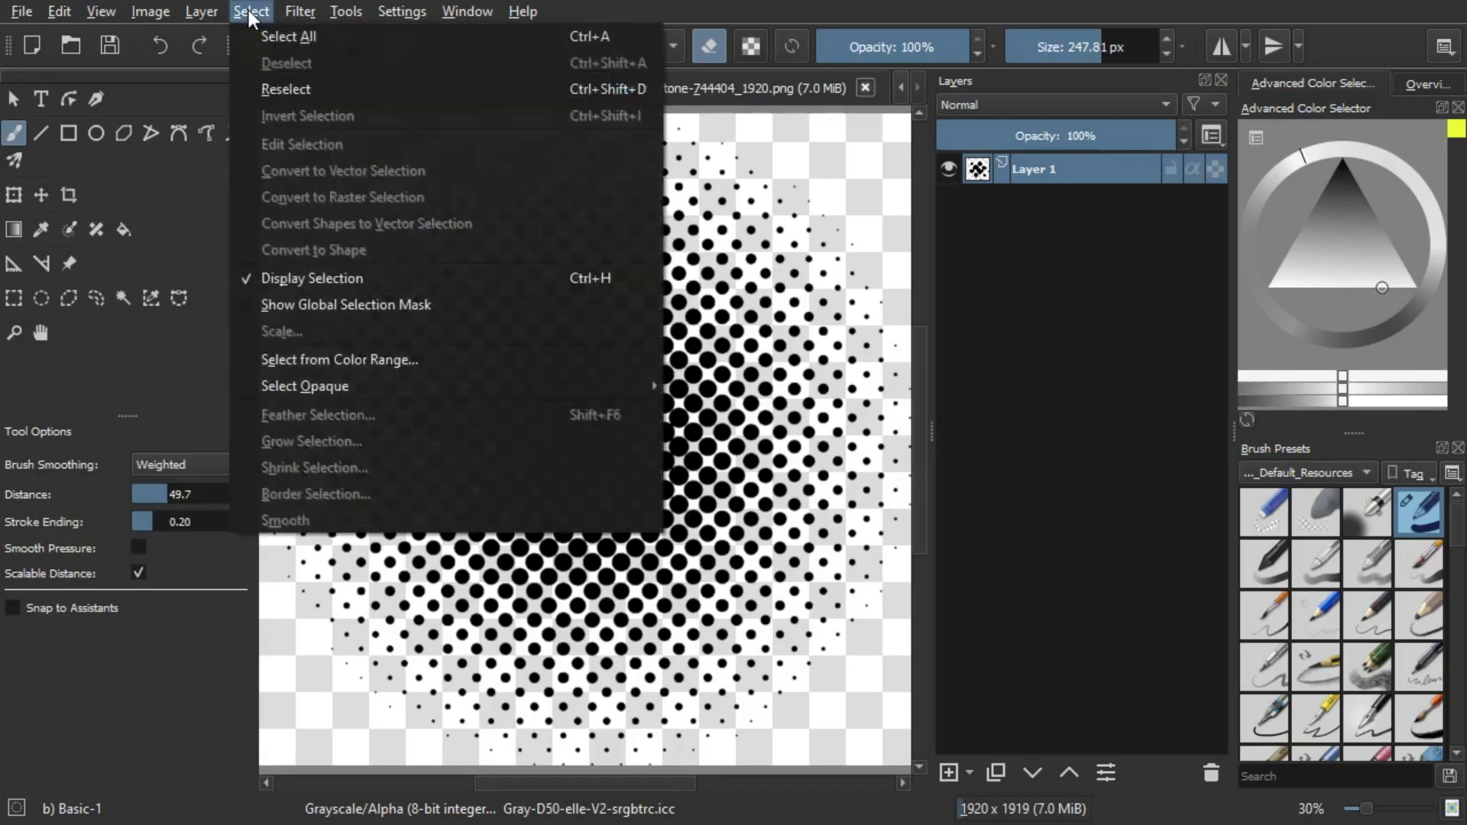
{"action": "left_click", "coordinate": [264, 31]}
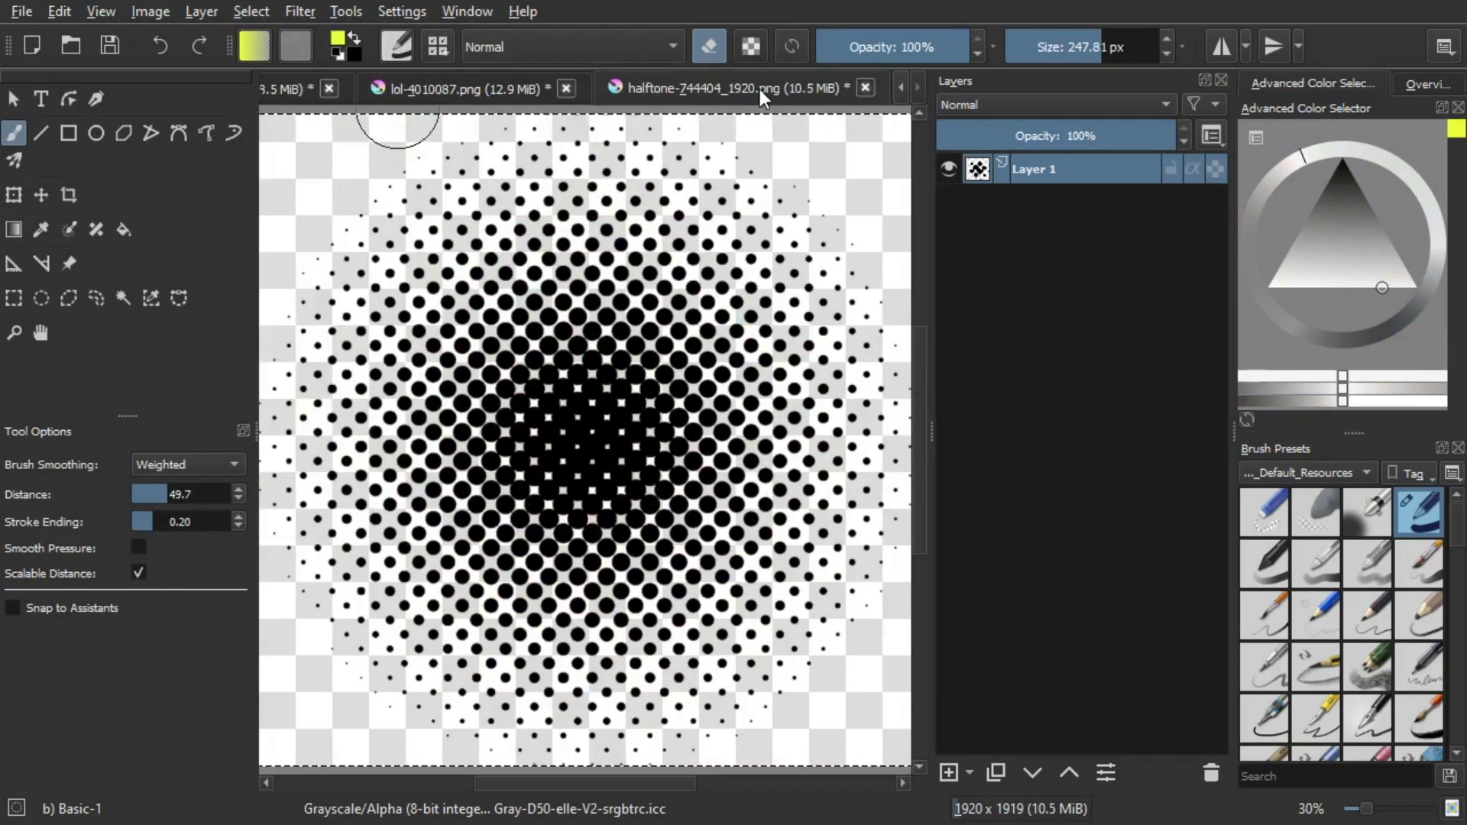
{"action": "left_click", "coordinate": [68, 16]}
{"action": "left_click", "coordinate": [75, 115]}
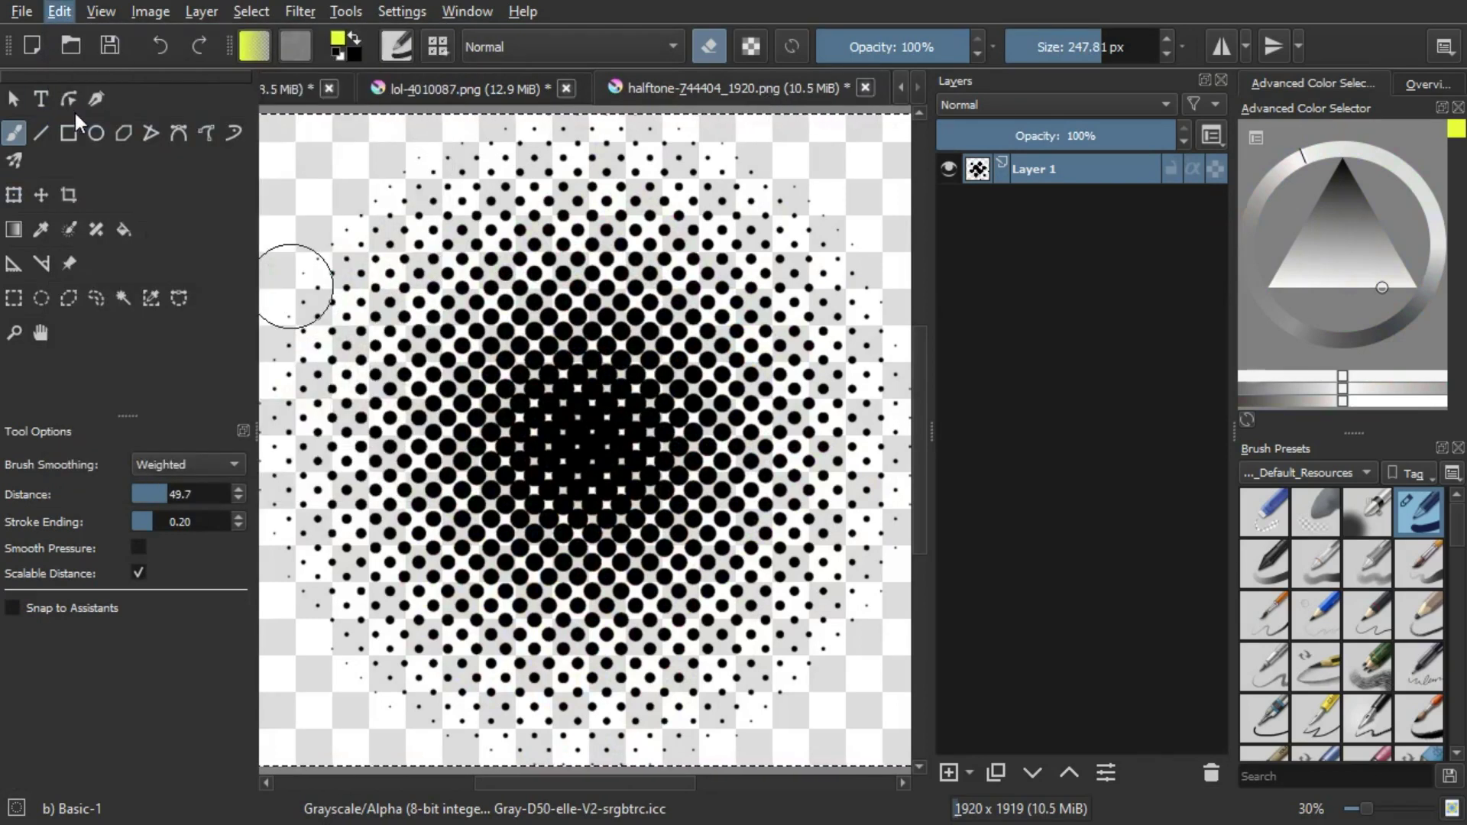
Step: Paste the halftone into GirlPopArt.kra directly above Layer 1
{"action": "left_click", "coordinate": [269, 89]}
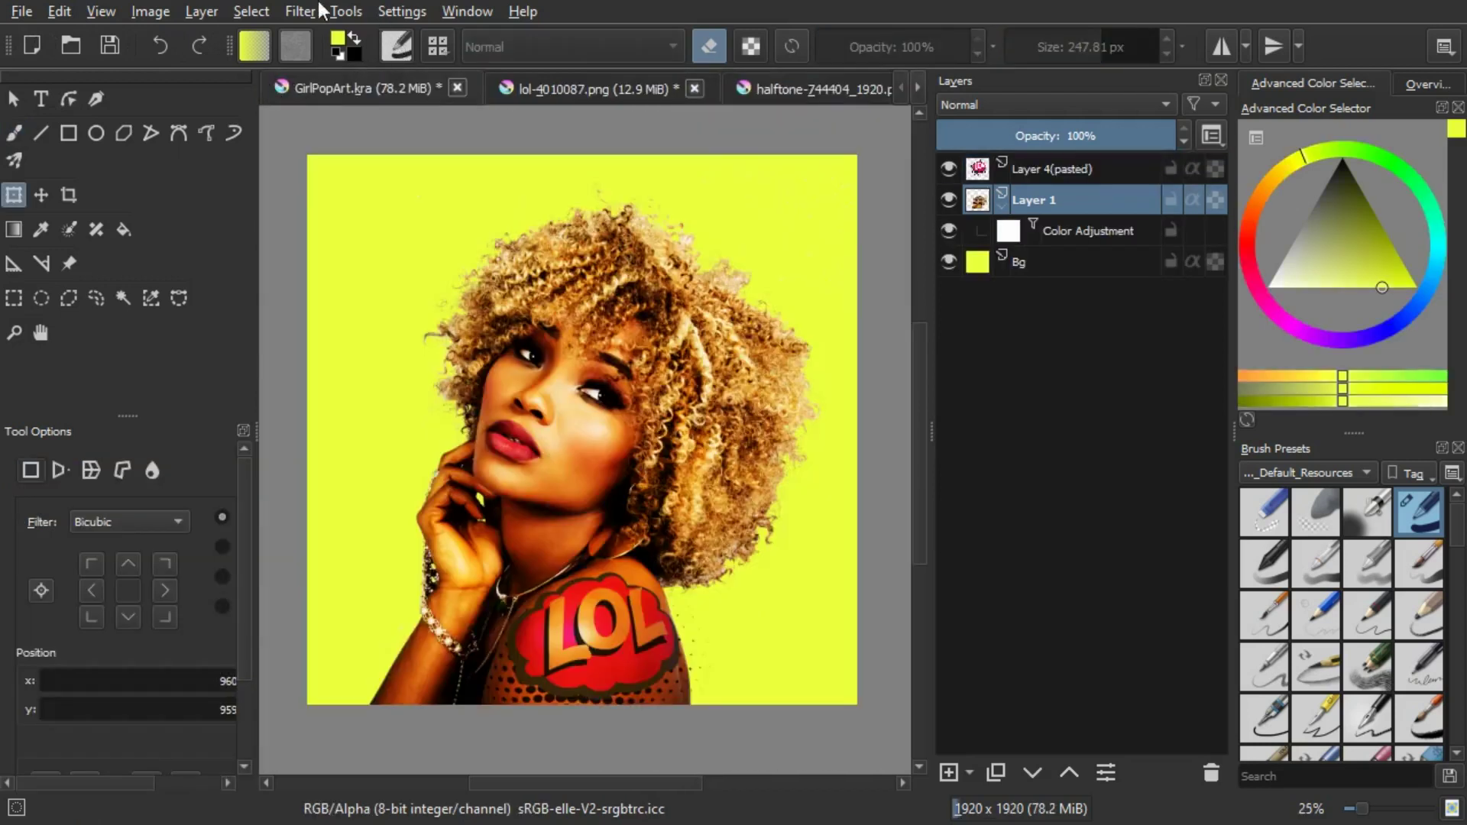
{"action": "left_click", "coordinate": [61, 9]}
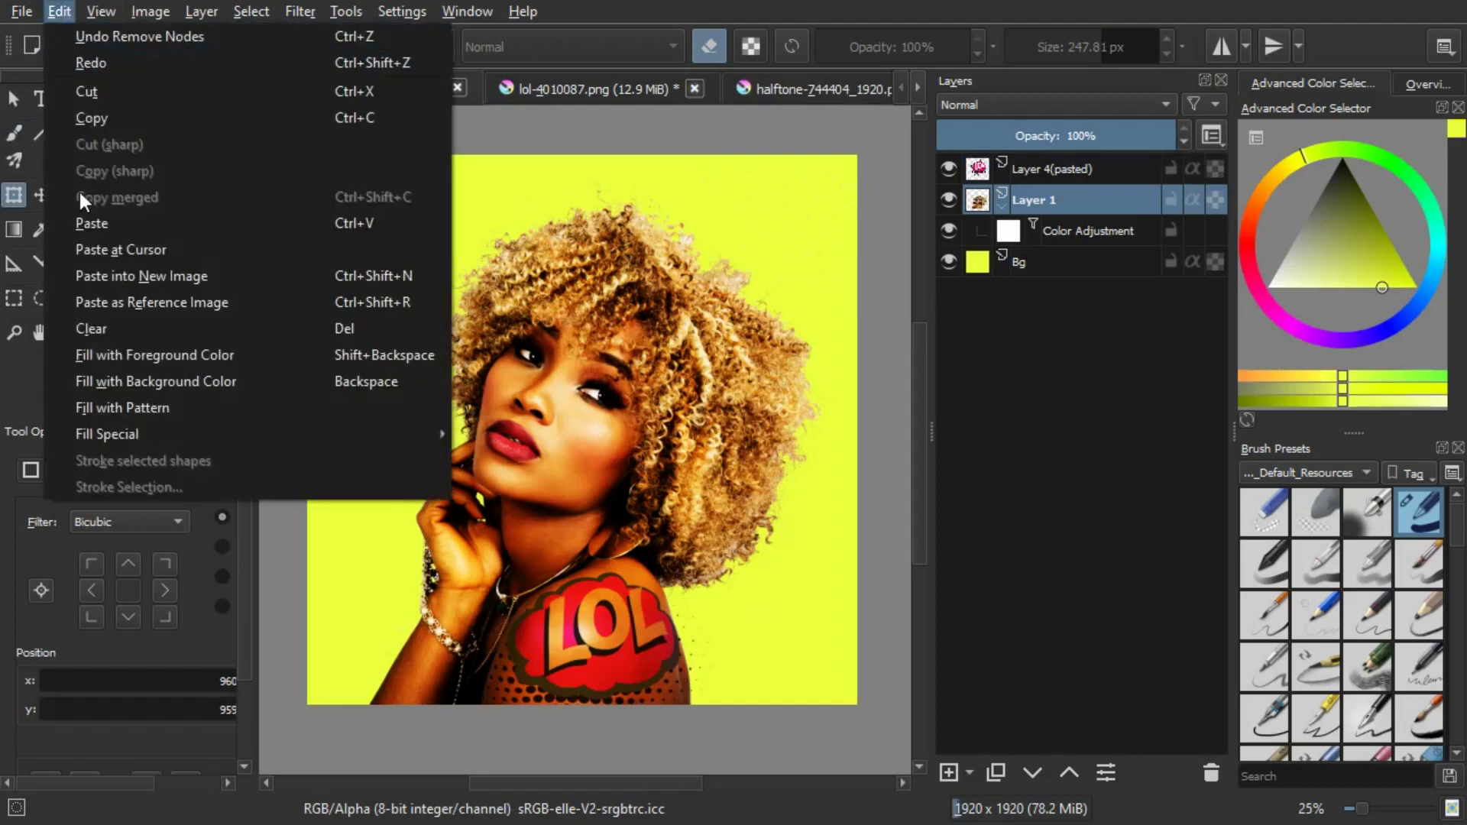
{"action": "left_click", "coordinate": [83, 224]}
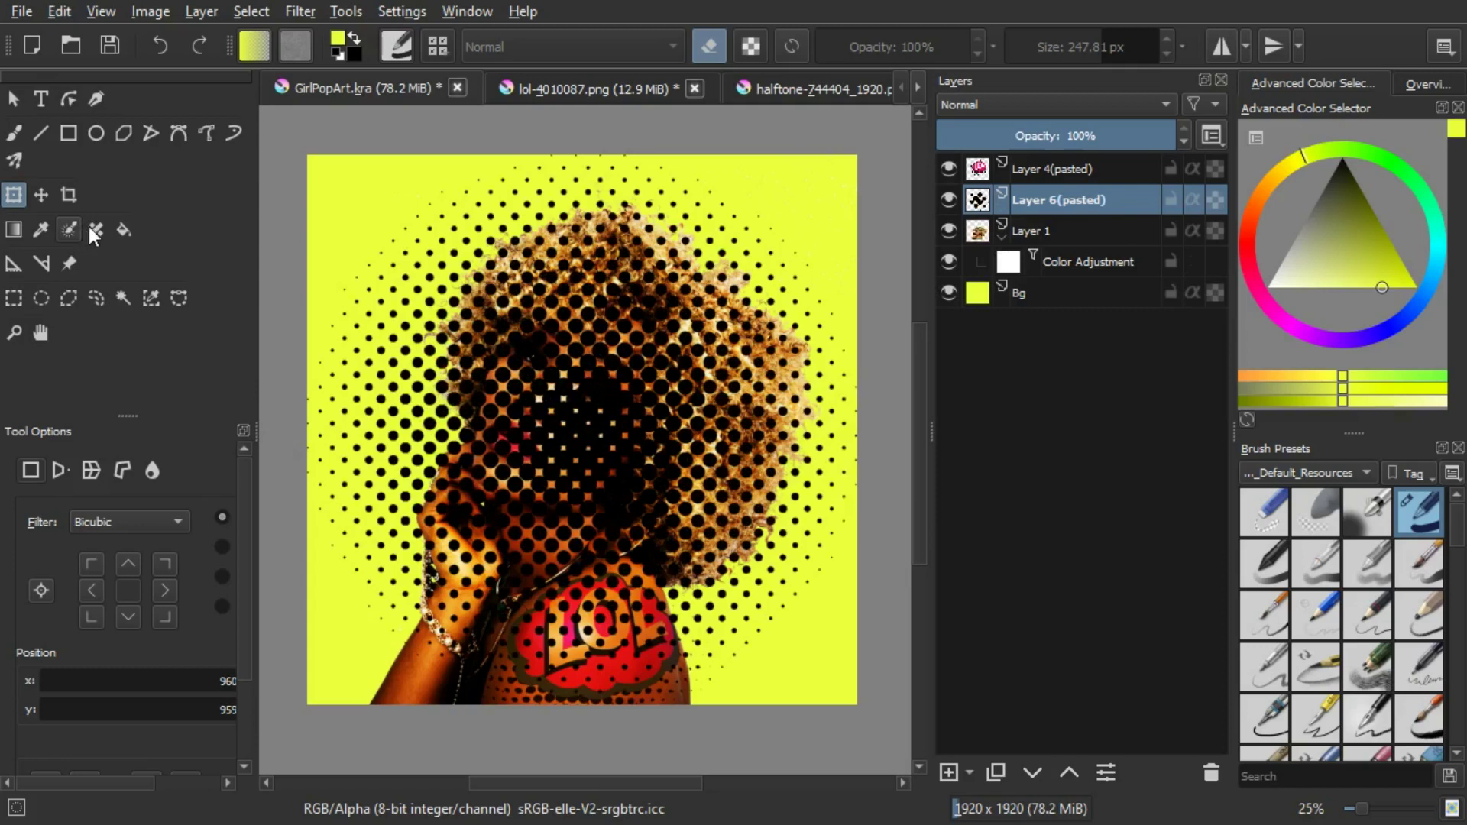
Step: Scale the pasted halftone to less than half its size, centre it near x 1178, y 1322 over the cheek and neck, and apply the transform
{"action": "left_click", "coordinate": [477, 348]}
{"action": "left_click_drag", "start_coordinate": [853, 697], "coordinate": [542, 389]}
{"action": "left_click_drag", "start_coordinate": [444, 337], "coordinate": [669, 564]}
{"action": "scroll", "coordinate": [603, 482], "scroll_direction": "up", "scroll_amount": 3}
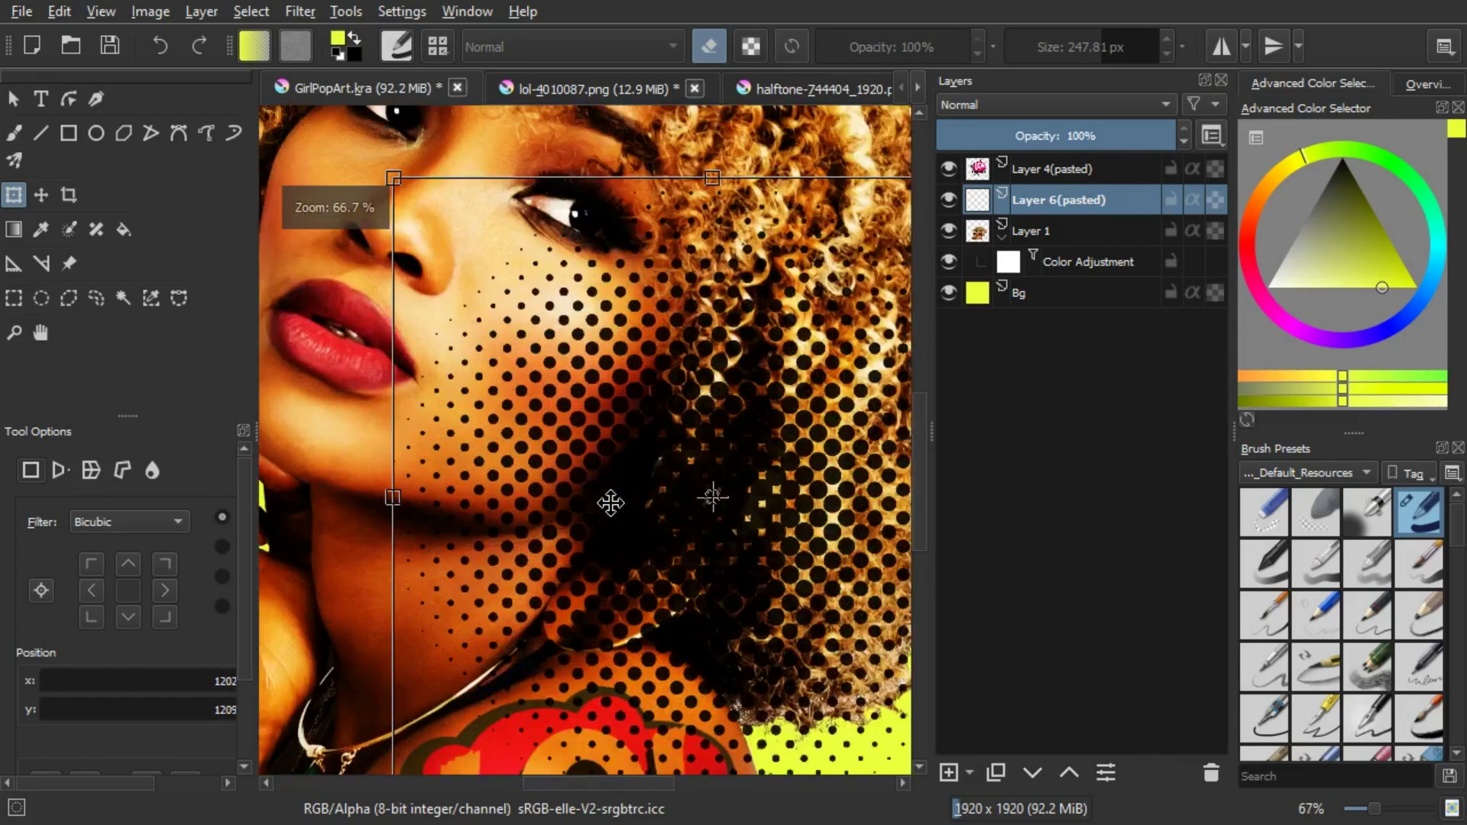
{"action": "left_click_drag", "start_coordinate": [591, 471], "coordinate": [545, 487]}
{"action": "scroll", "coordinate": [544, 488], "scroll_direction": "down", "scroll_amount": 3}
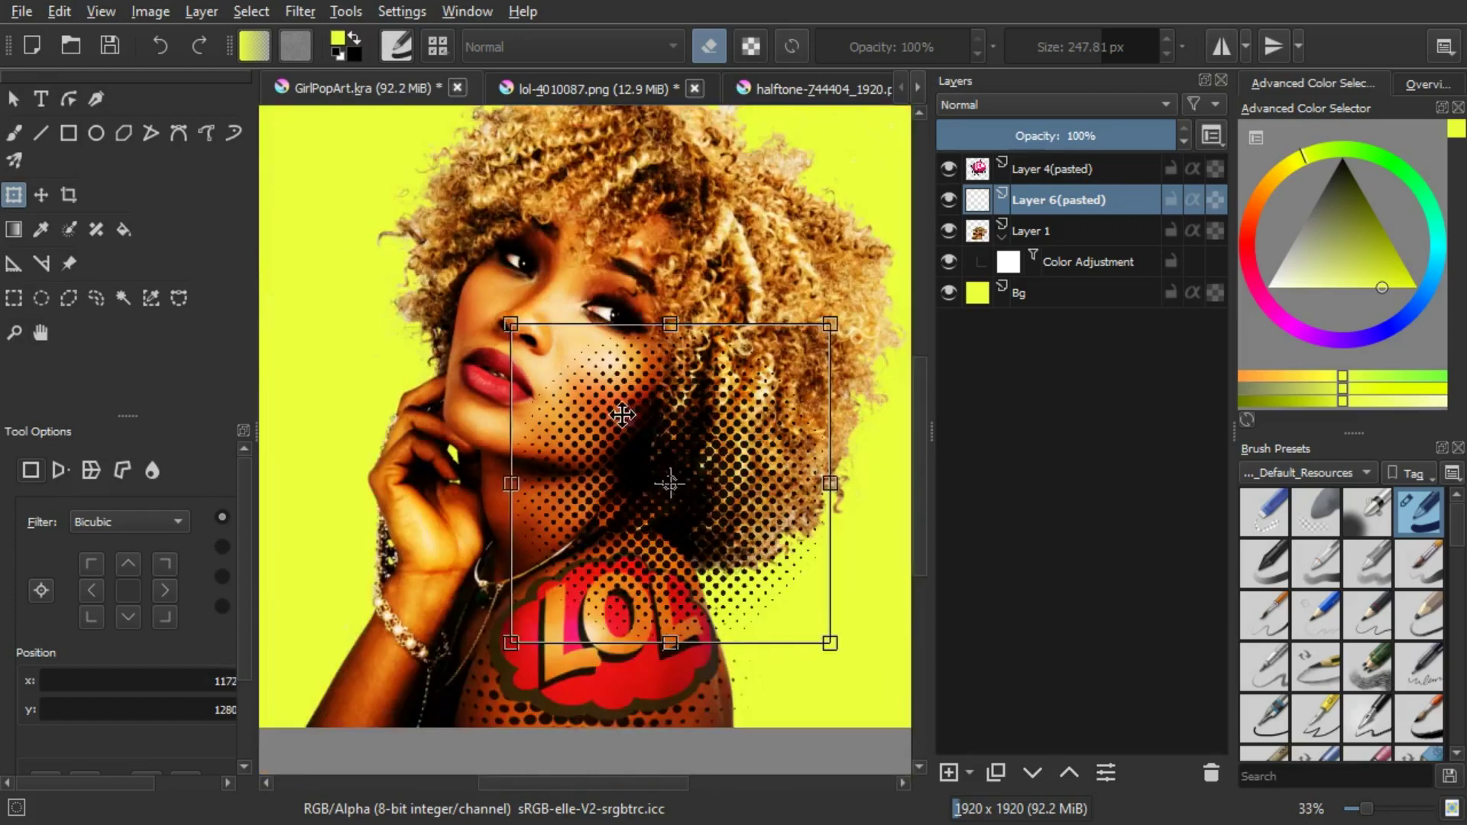
{"action": "left_click_drag", "start_coordinate": [621, 414], "coordinate": [621, 449]}
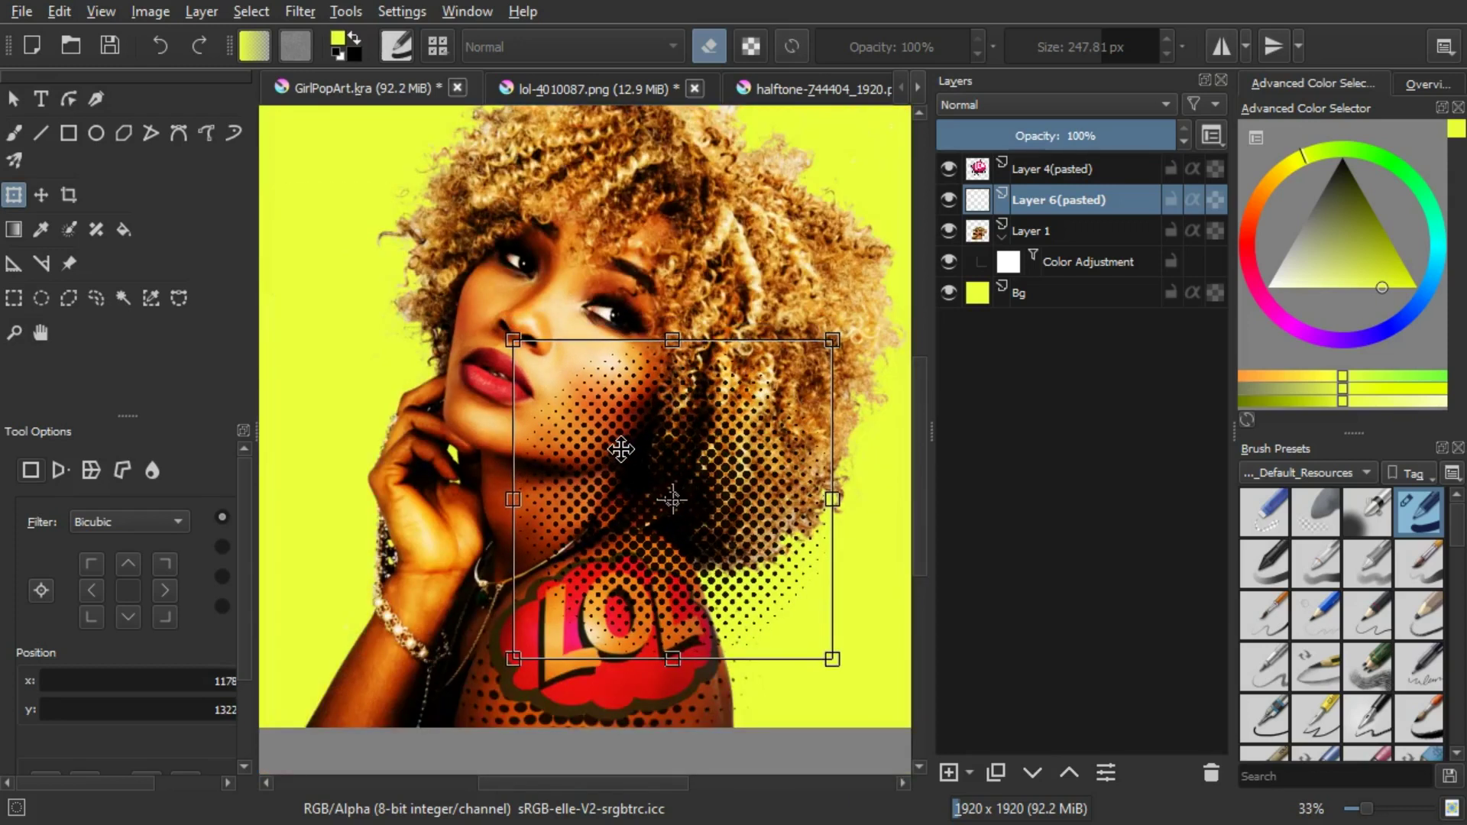
{"action": "key", "text": "Return"}
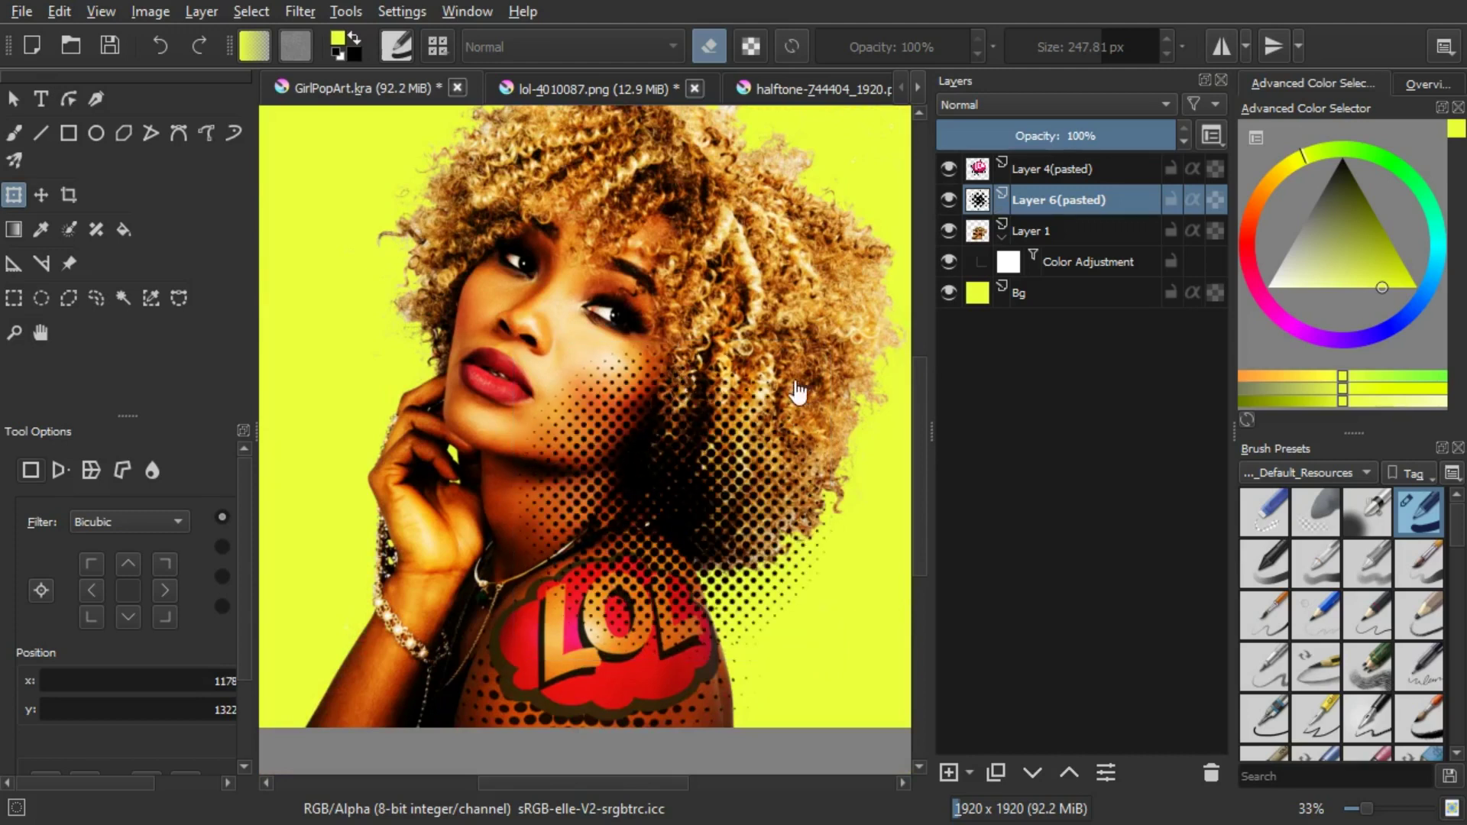
Step: Erase the halftone dots over the hair, the LOL graphic and the yellow background beside the shoulder with the Basic-1 brush
{"action": "left_click", "coordinate": [13, 133]}
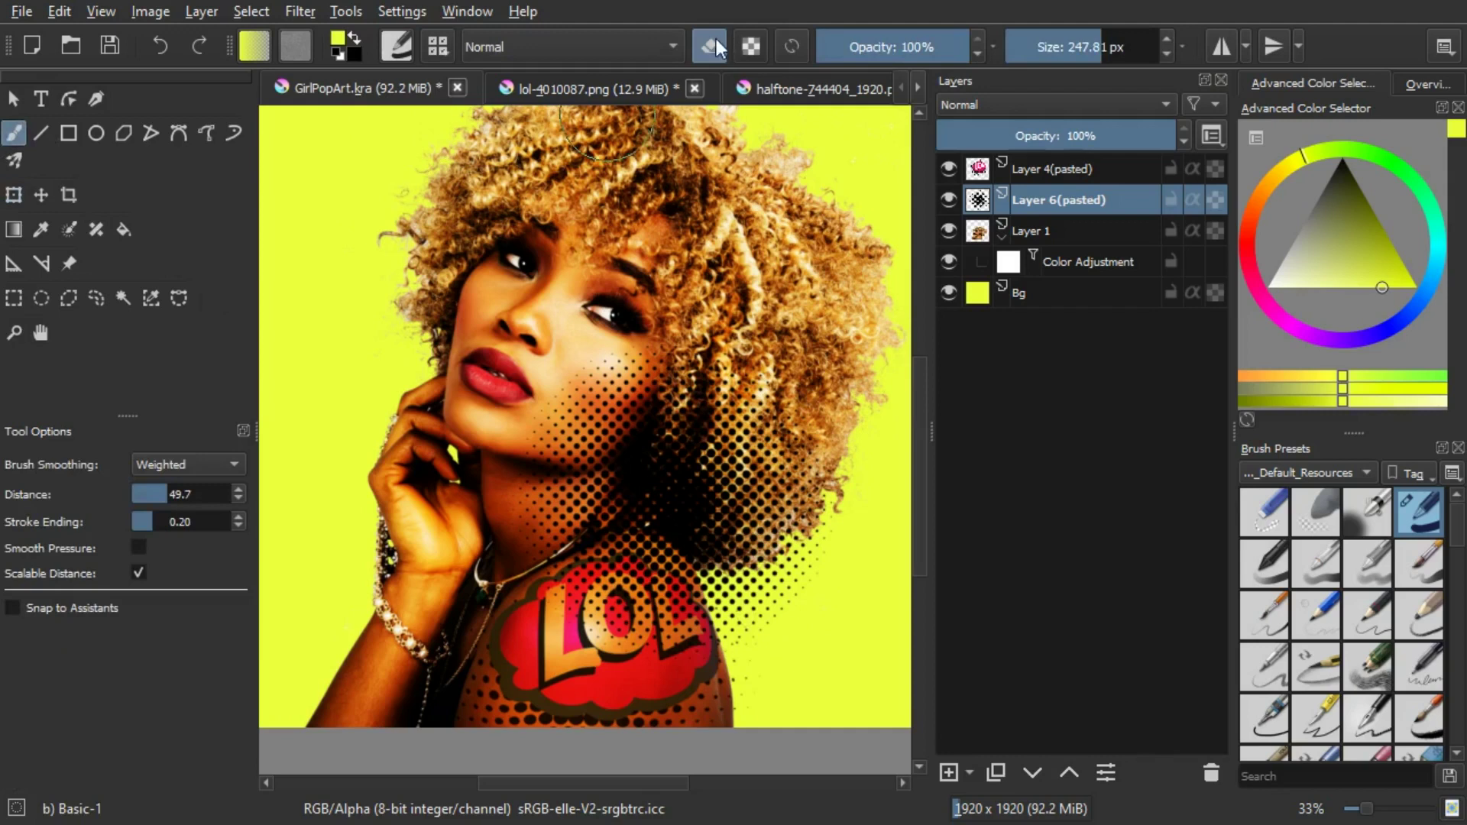
{"action": "mouse_move", "coordinate": [727, 409]}
{"action": "left_mouse_down"}
{"action": "mouse_move", "coordinate": [719, 542]}
{"action": "mouse_move", "coordinate": [789, 391]}
{"action": "mouse_move", "coordinate": [766, 568]}
{"action": "mouse_move", "coordinate": [666, 645]}
{"action": "mouse_move", "coordinate": [609, 643]}
{"action": "mouse_move", "coordinate": [584, 599]}
{"action": "mouse_move", "coordinate": [625, 569]}
{"action": "mouse_move", "coordinate": [661, 458]}
{"action": "mouse_move", "coordinate": [705, 409]}
{"action": "mouse_move", "coordinate": [709, 477]}
{"action": "mouse_move", "coordinate": [710, 461]}
{"action": "mouse_move", "coordinate": [636, 563]}
{"action": "mouse_move", "coordinate": [556, 624]}
{"action": "mouse_move", "coordinate": [640, 595]}
{"action": "mouse_move", "coordinate": [752, 509]}
{"action": "mouse_move", "coordinate": [790, 400]}
{"action": "mouse_move", "coordinate": [786, 330]}
{"action": "mouse_move", "coordinate": [755, 320]}
{"action": "mouse_move", "coordinate": [743, 378]}
{"action": "mouse_move", "coordinate": [732, 366]}
{"action": "mouse_move", "coordinate": [716, 386]}
{"action": "mouse_move", "coordinate": [708, 365]}
{"action": "mouse_move", "coordinate": [709, 473]}
{"action": "left_mouse_up"}
{"action": "key", "text": "ctrl+z"}
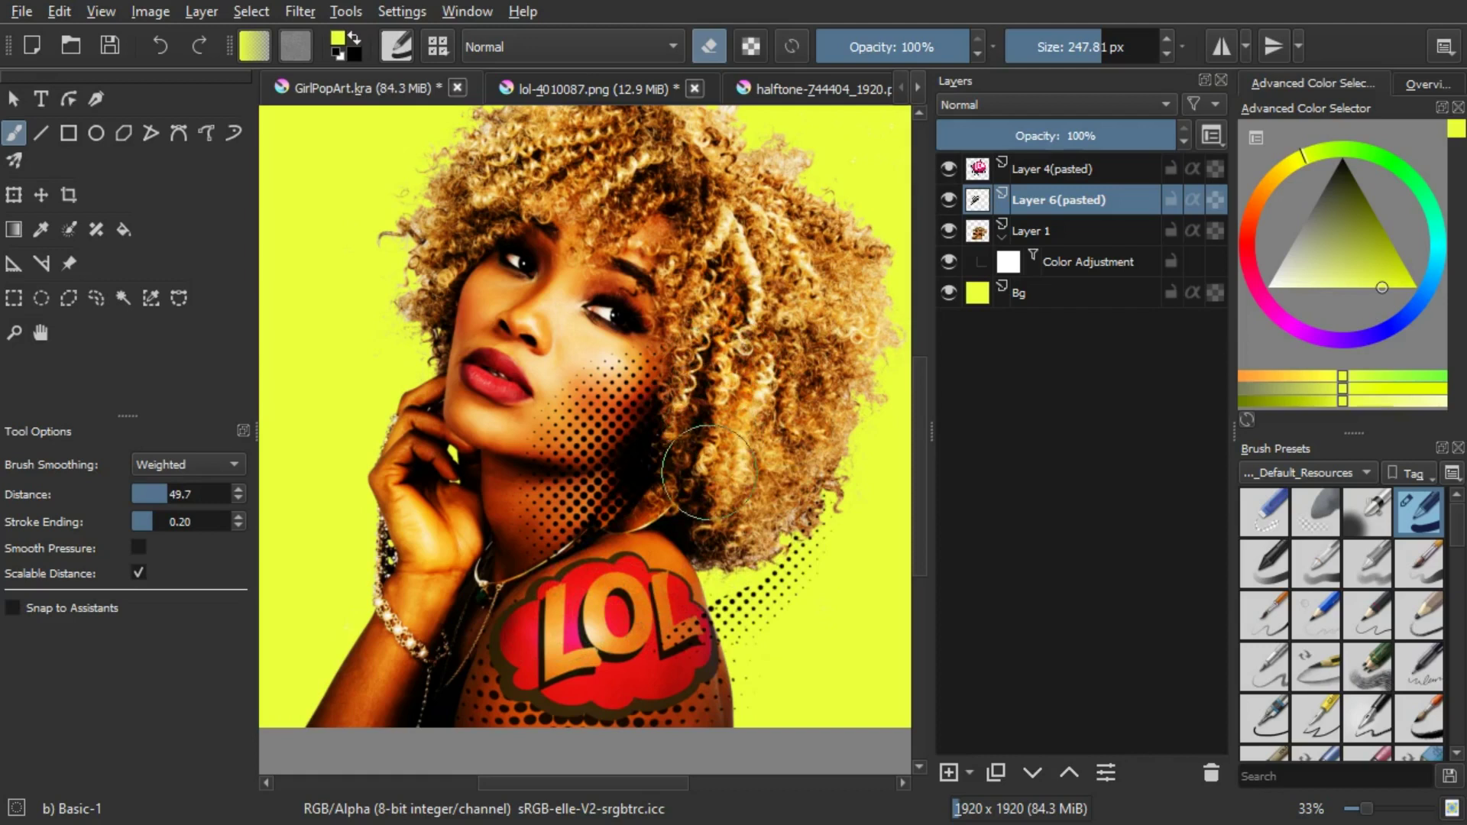
{"action": "left_click_drag", "start_coordinate": [693, 644], "coordinate": [761, 544]}
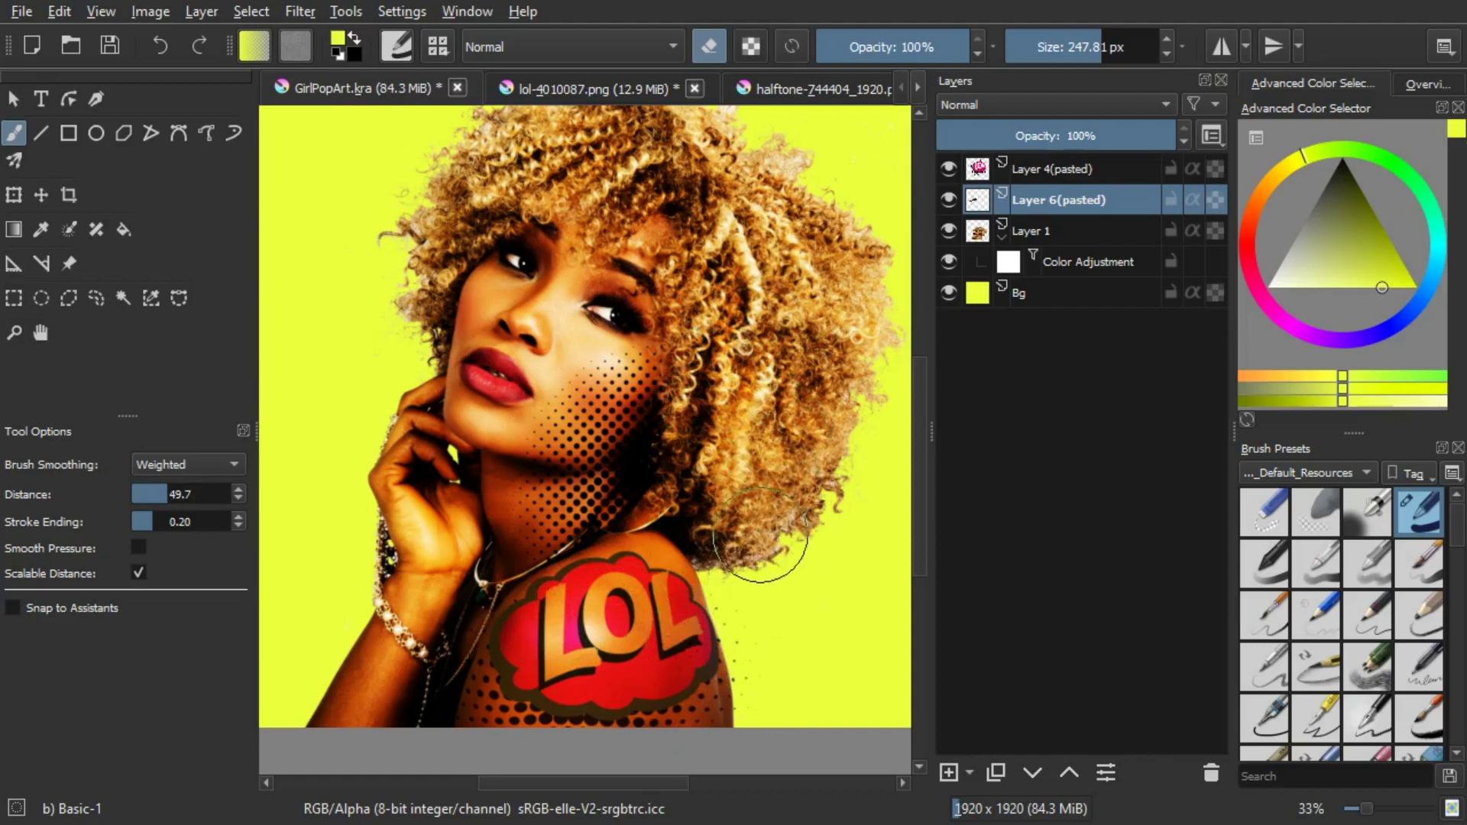
Step: Erase the remaining halftone dots from the neck and around the earring, keeping only those on the cheek
{"action": "scroll", "coordinate": [639, 483], "scroll_direction": "up", "scroll_amount": 3}
{"action": "mouse_move", "coordinate": [662, 596]}
{"action": "left_mouse_down"}
{"action": "mouse_move", "coordinate": [657, 640]}
{"action": "mouse_move", "coordinate": [712, 533]}
{"action": "mouse_move", "coordinate": [537, 601]}
{"action": "mouse_move", "coordinate": [411, 617]}
{"action": "left_mouse_up"}
{"action": "left_click_drag", "start_coordinate": [527, 579], "coordinate": [692, 485]}
{"action": "mouse_move", "coordinate": [526, 514]}
{"action": "left_mouse_down"}
{"action": "mouse_move", "coordinate": [467, 504]}
{"action": "mouse_move", "coordinate": [498, 530]}
{"action": "mouse_move", "coordinate": [453, 513]}
{"action": "mouse_move", "coordinate": [741, 493]}
{"action": "mouse_move", "coordinate": [682, 498]}
{"action": "mouse_move", "coordinate": [627, 530]}
{"action": "left_mouse_up"}
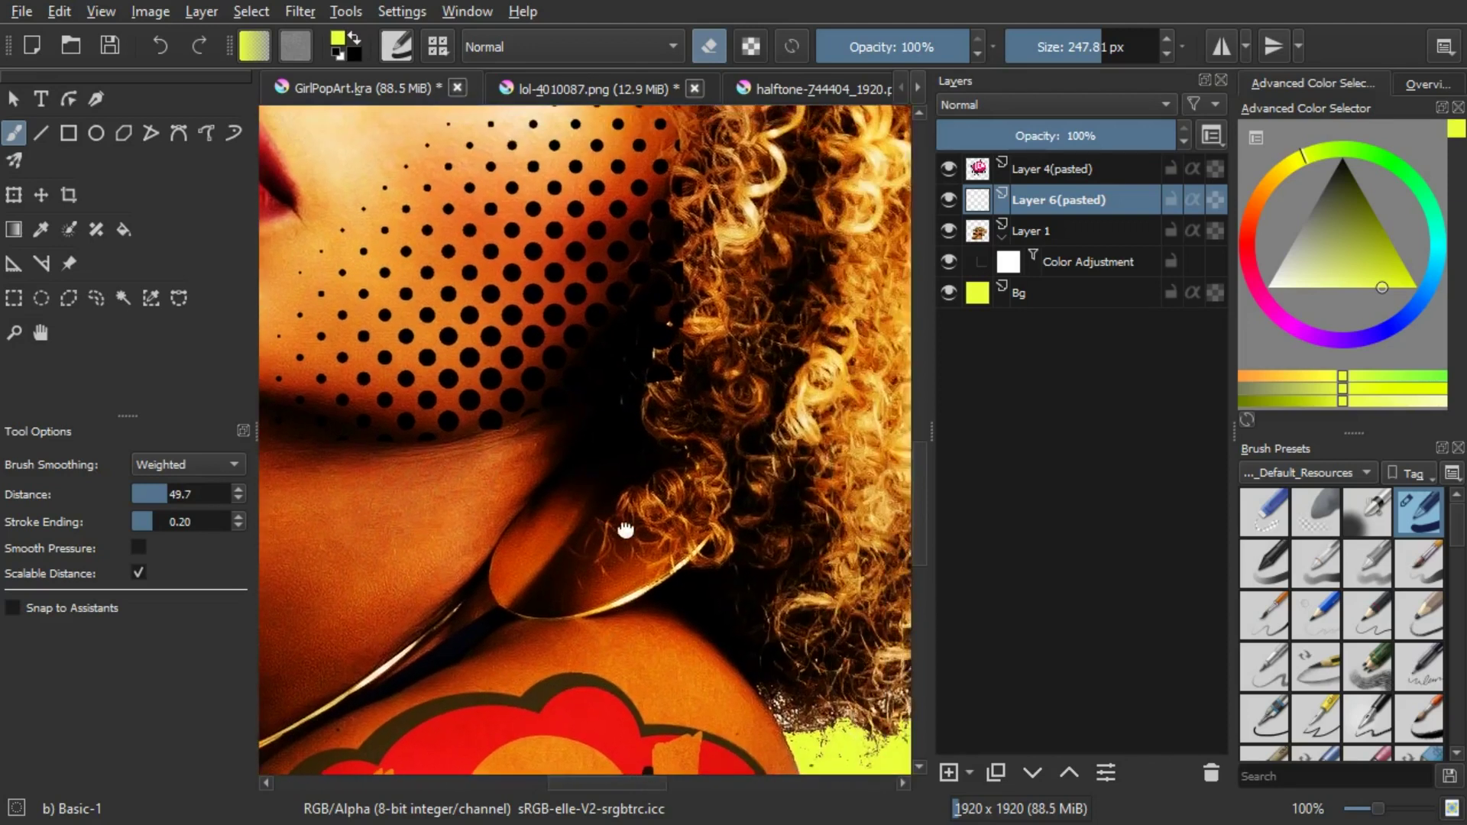
{"action": "scroll", "coordinate": [648, 451], "scroll_direction": "down", "scroll_amount": 3}
{"action": "scroll", "coordinate": [643, 354], "scroll_direction": "up", "scroll_amount": 1}
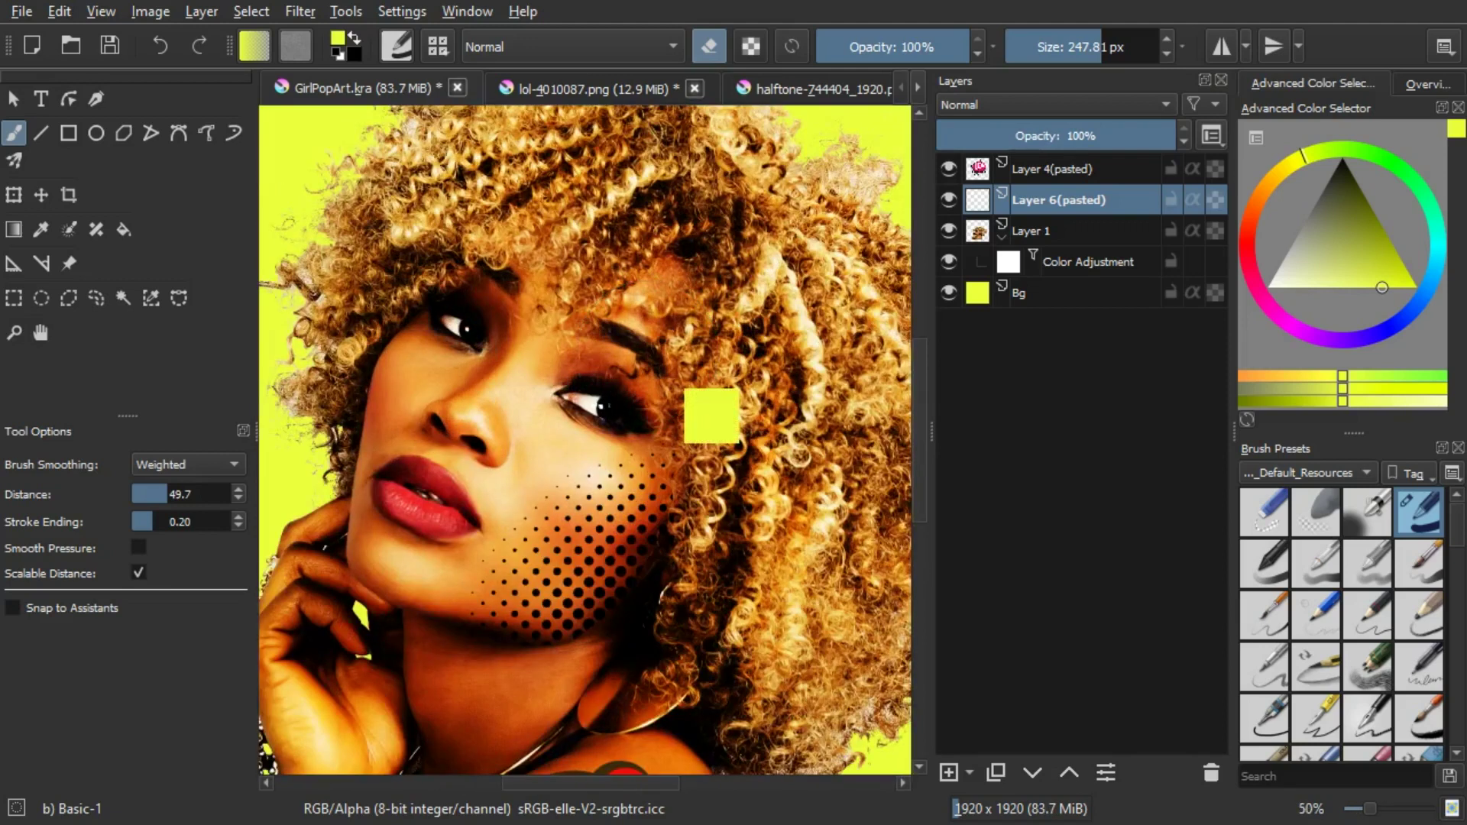
Step: Paste a second copy of the halftone above the cheek halftone layer
{"action": "key", "text": "ctrl+v"}
{"action": "scroll", "coordinate": [650, 421], "scroll_direction": "down", "scroll_amount": 1}
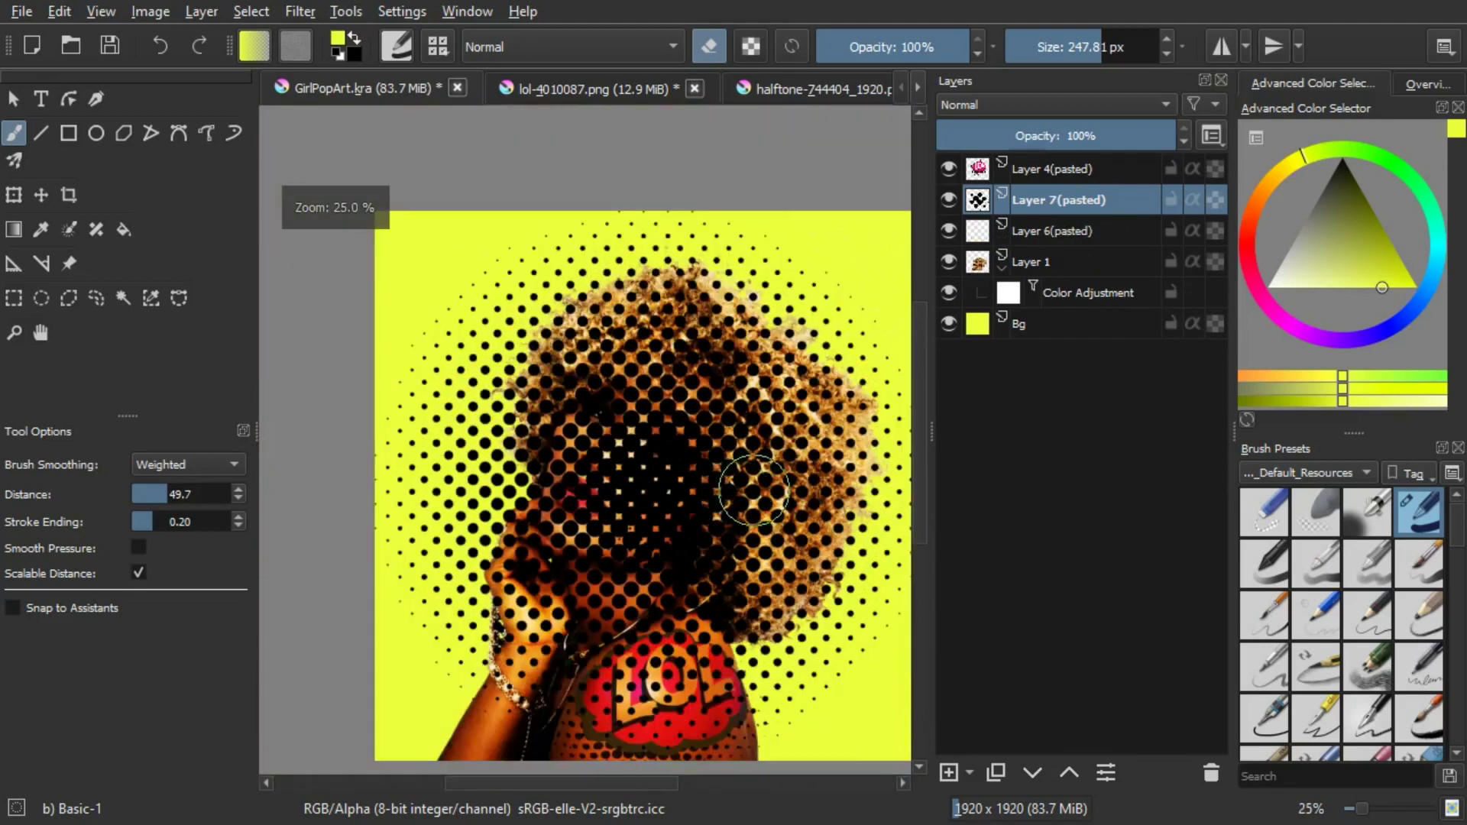
{"action": "scroll", "coordinate": [651, 421], "scroll_direction": "down", "scroll_amount": 1}
{"action": "left_click_drag", "start_coordinate": [651, 421], "coordinate": [646, 418]}
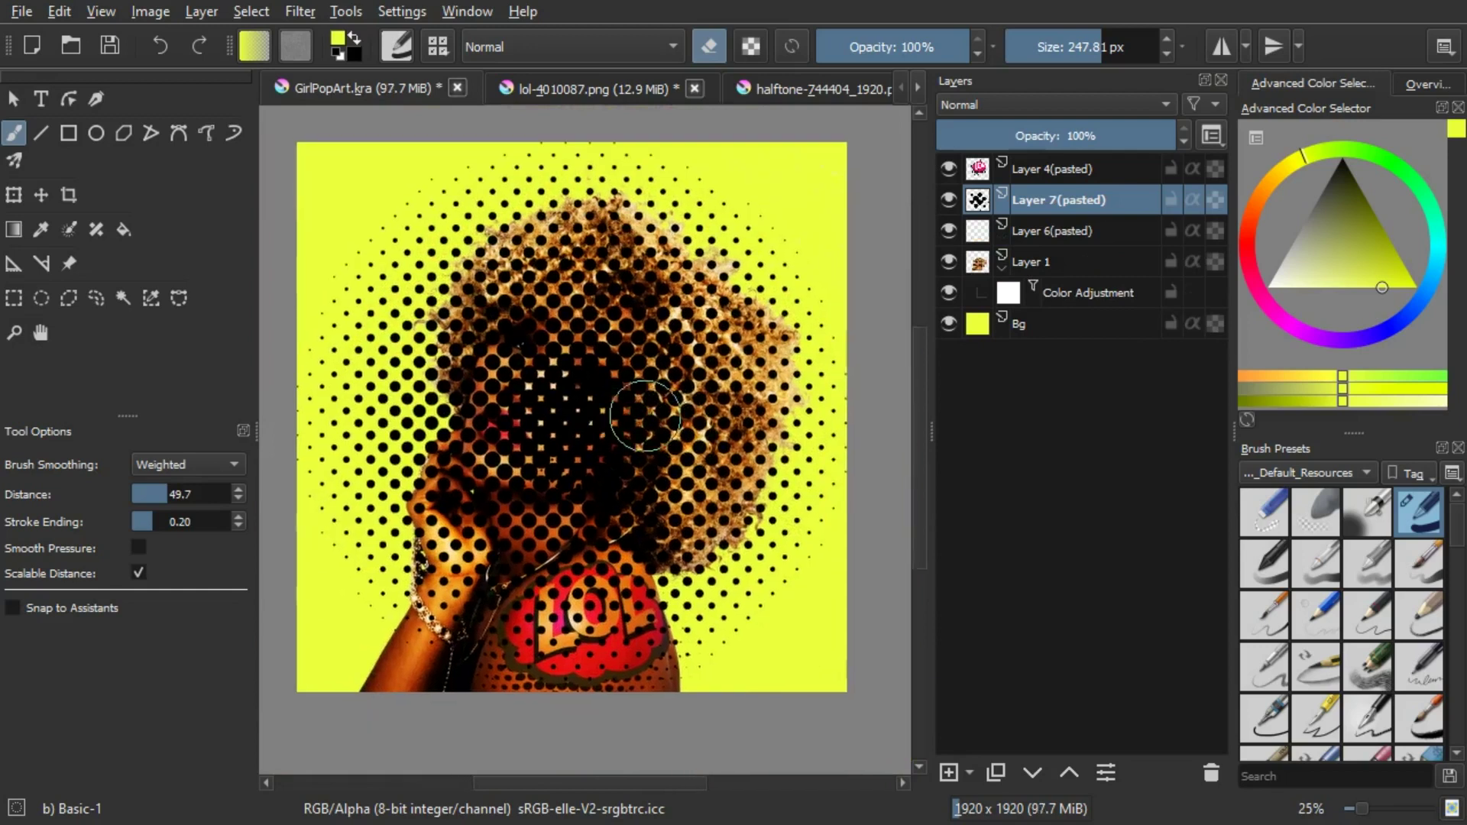
Step: Scale the second halftone to about a third of its size, centre it near x 1185, y 613 over the forehead and eye, and apply the transform
{"action": "left_click", "coordinate": [23, 203]}
{"action": "left_click_drag", "start_coordinate": [846, 691], "coordinate": [543, 388]}
{"action": "left_click_drag", "start_coordinate": [436, 326], "coordinate": [647, 349]}
{"action": "left_click_drag", "start_coordinate": [717, 381], "coordinate": [659, 320]}
{"action": "left_click_drag", "start_coordinate": [554, 265], "coordinate": [612, 345]}
{"action": "scroll", "coordinate": [612, 345], "scroll_direction": "up", "scroll_amount": 3}
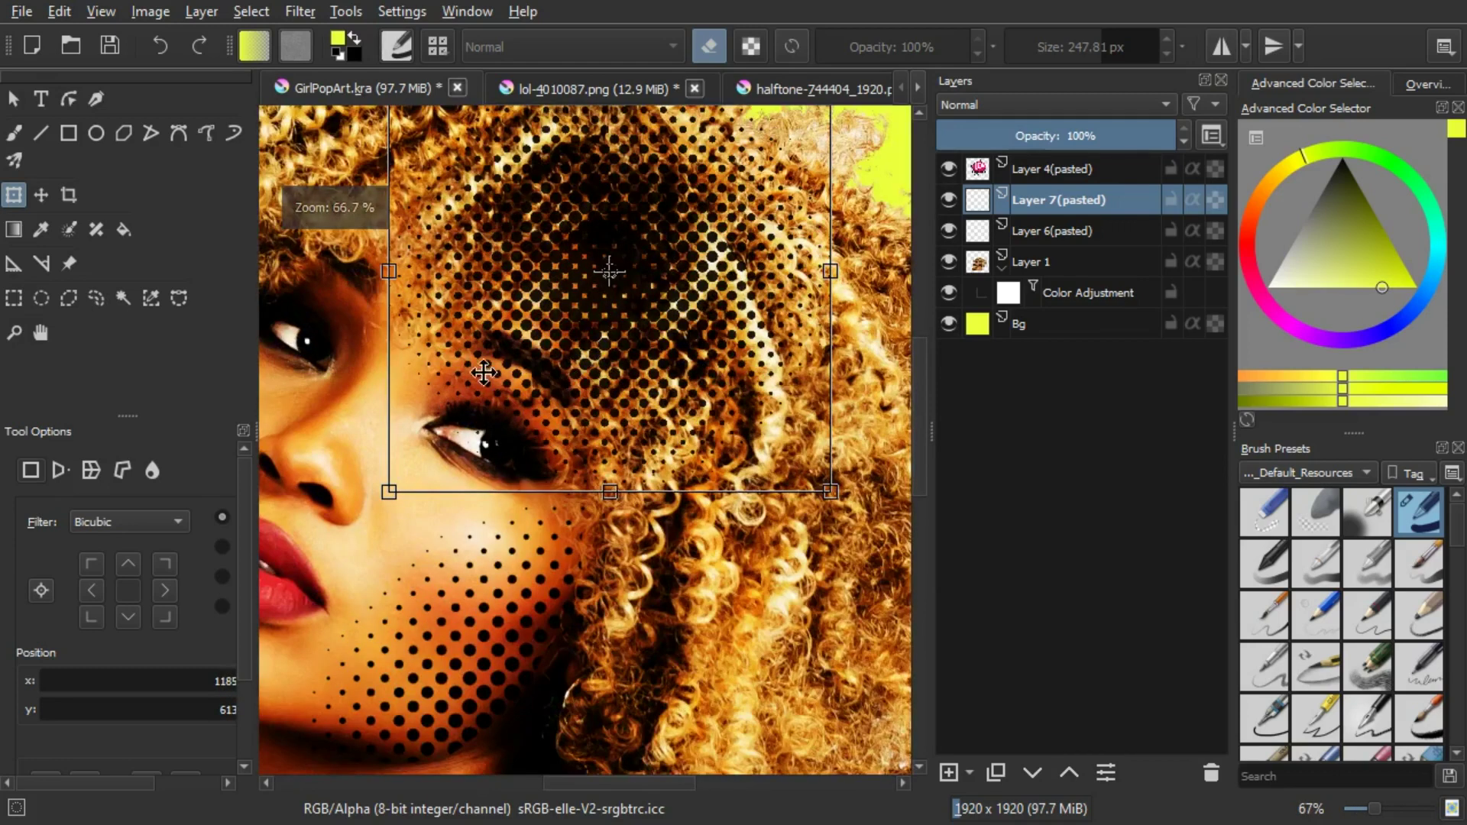
{"action": "key", "text": "Return"}
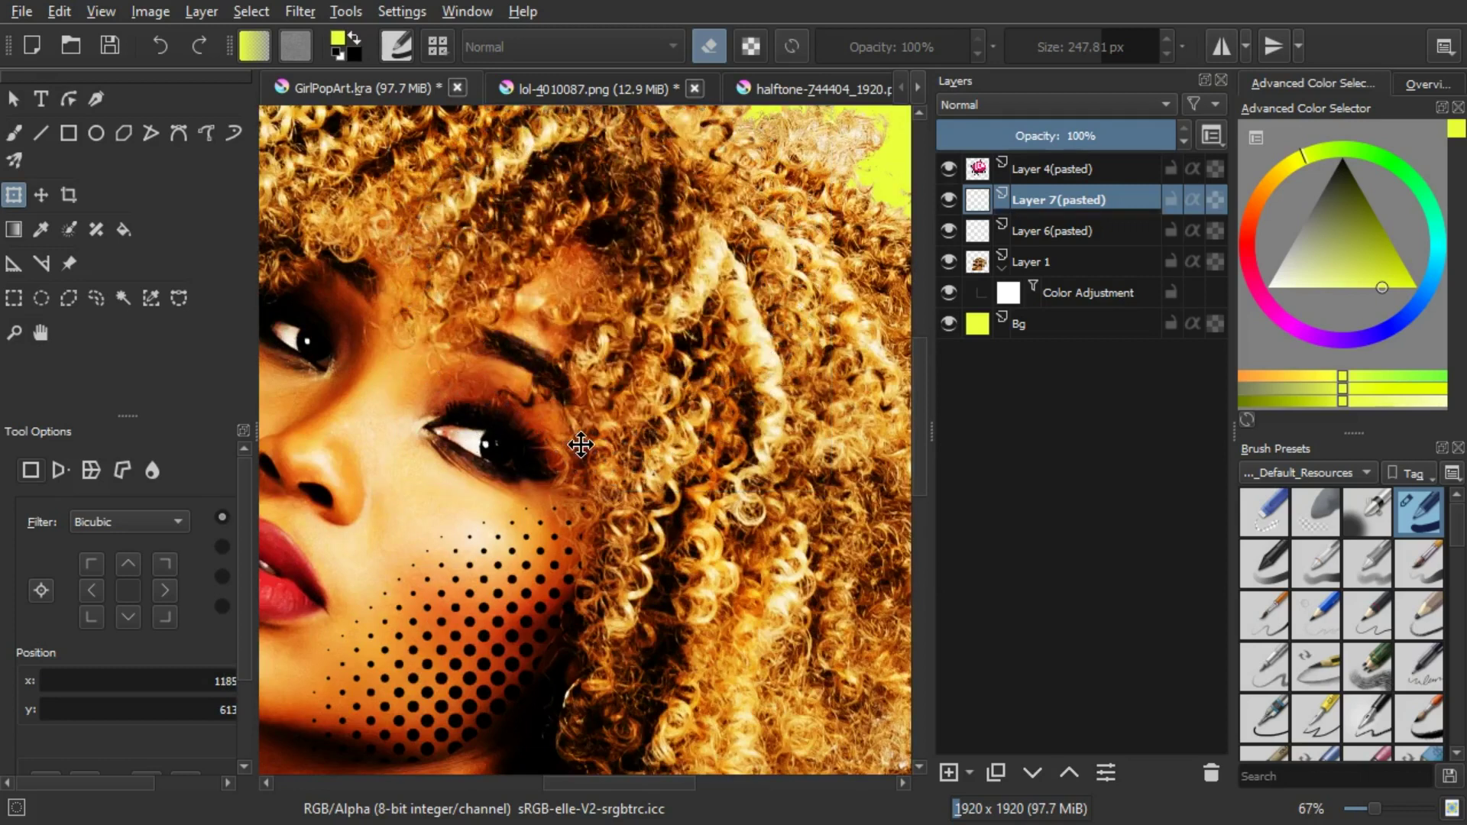
Step: Erase the second halftone's dots over the hair and forehead, keeping only those on the eyelid and beside the eye
{"action": "scroll", "coordinate": [639, 420], "scroll_direction": "down", "scroll_amount": 1}
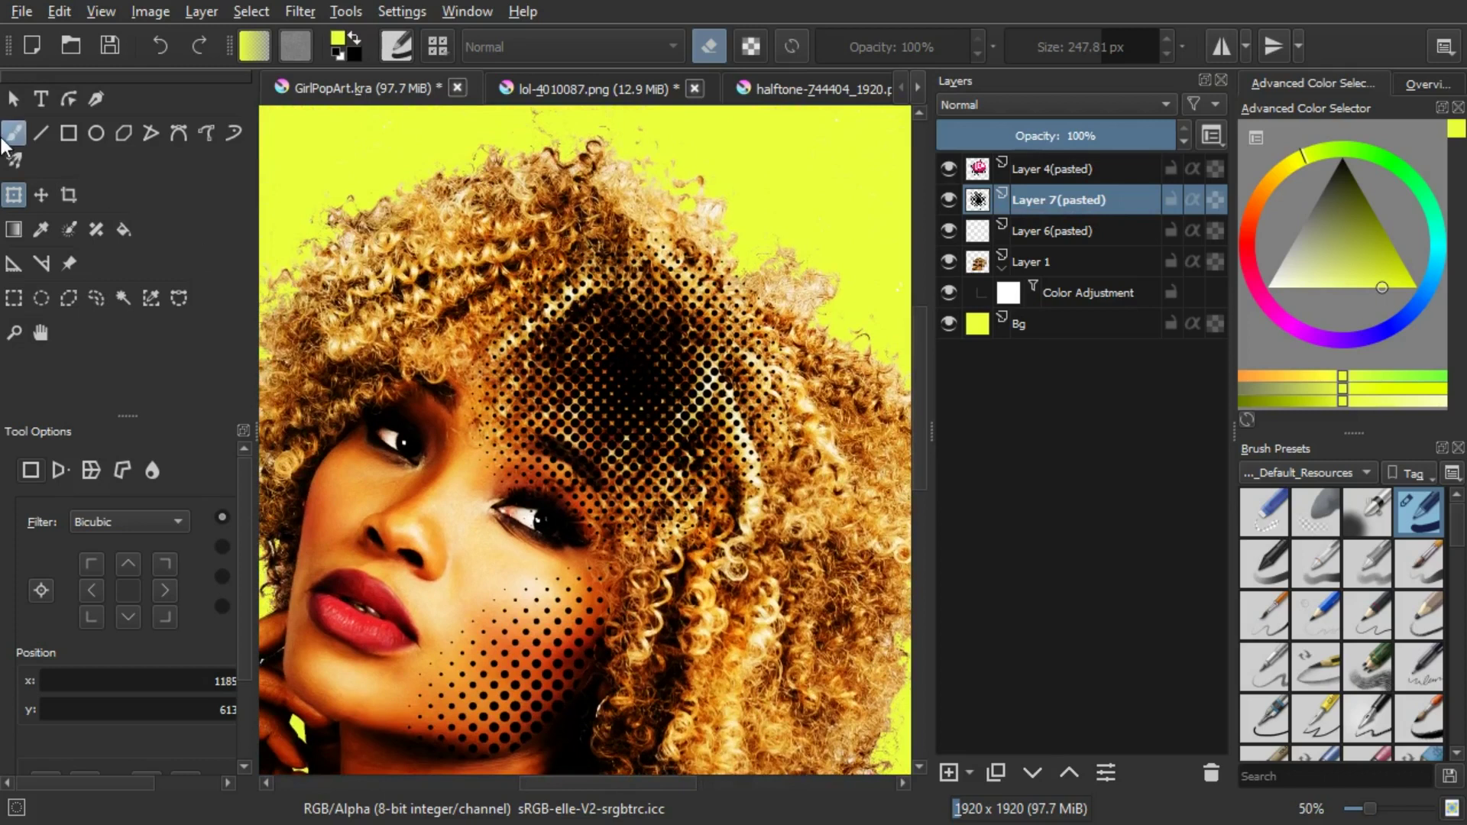
{"action": "left_click", "coordinate": [13, 134]}
{"action": "scroll", "coordinate": [497, 356], "scroll_direction": "up", "scroll_amount": 1}
{"action": "mouse_move", "coordinate": [506, 350]}
{"action": "left_mouse_down"}
{"action": "mouse_move", "coordinate": [685, 321]}
{"action": "mouse_move", "coordinate": [742, 356]}
{"action": "mouse_move", "coordinate": [790, 468]}
{"action": "mouse_move", "coordinate": [780, 505]}
{"action": "mouse_move", "coordinate": [688, 466]}
{"action": "left_mouse_up"}
{"action": "scroll", "coordinate": [687, 466], "scroll_direction": "up", "scroll_amount": 3}
{"action": "scroll", "coordinate": [445, 321], "scroll_direction": "down", "scroll_amount": 3}
{"action": "scroll", "coordinate": [444, 321], "scroll_direction": "down", "scroll_amount": 2}
{"action": "scroll", "coordinate": [492, 324], "scroll_direction": "up", "scroll_amount": 3}
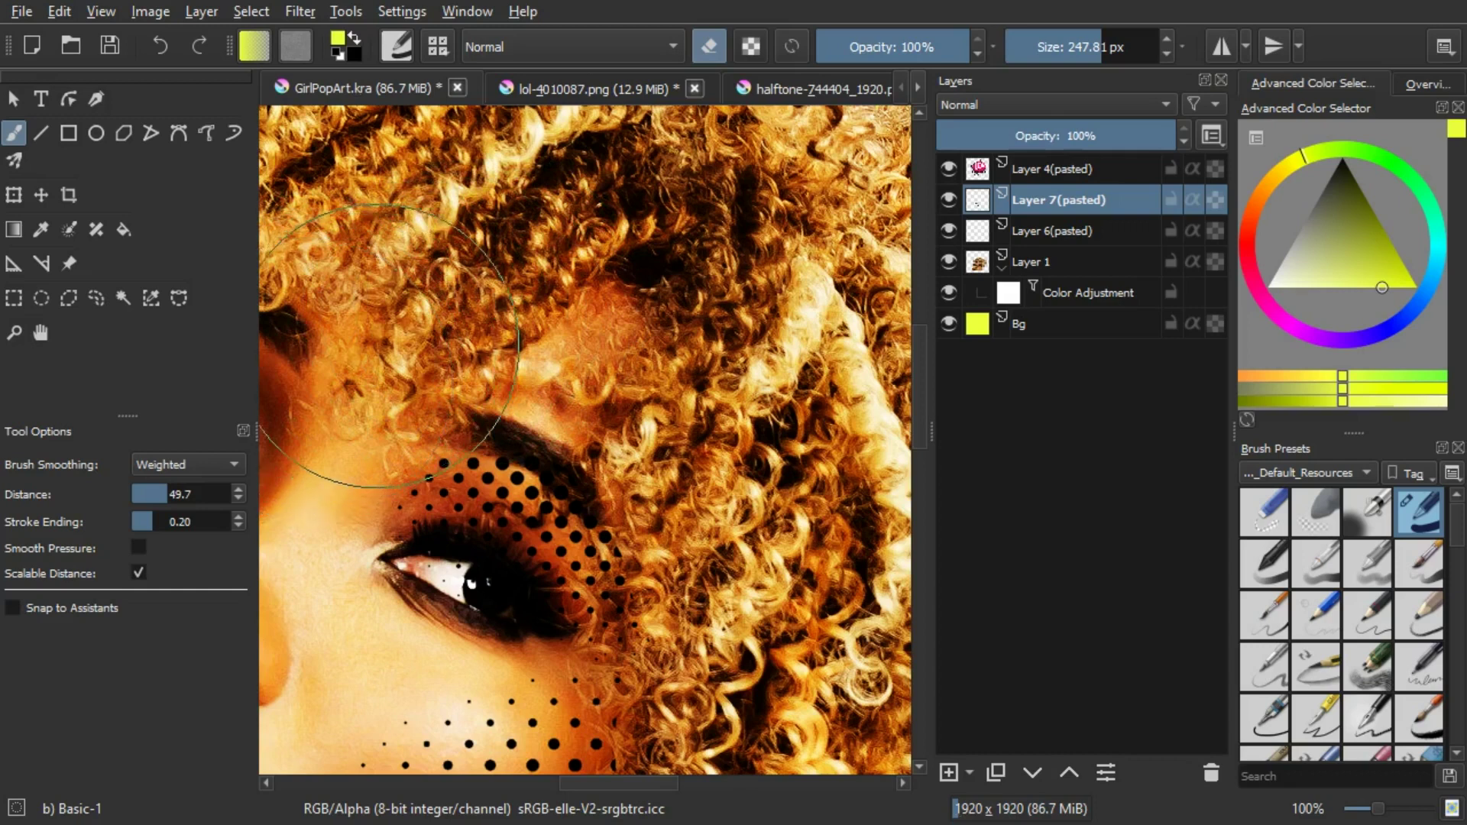
{"action": "scroll", "coordinate": [497, 298], "scroll_direction": "down", "scroll_amount": 3}
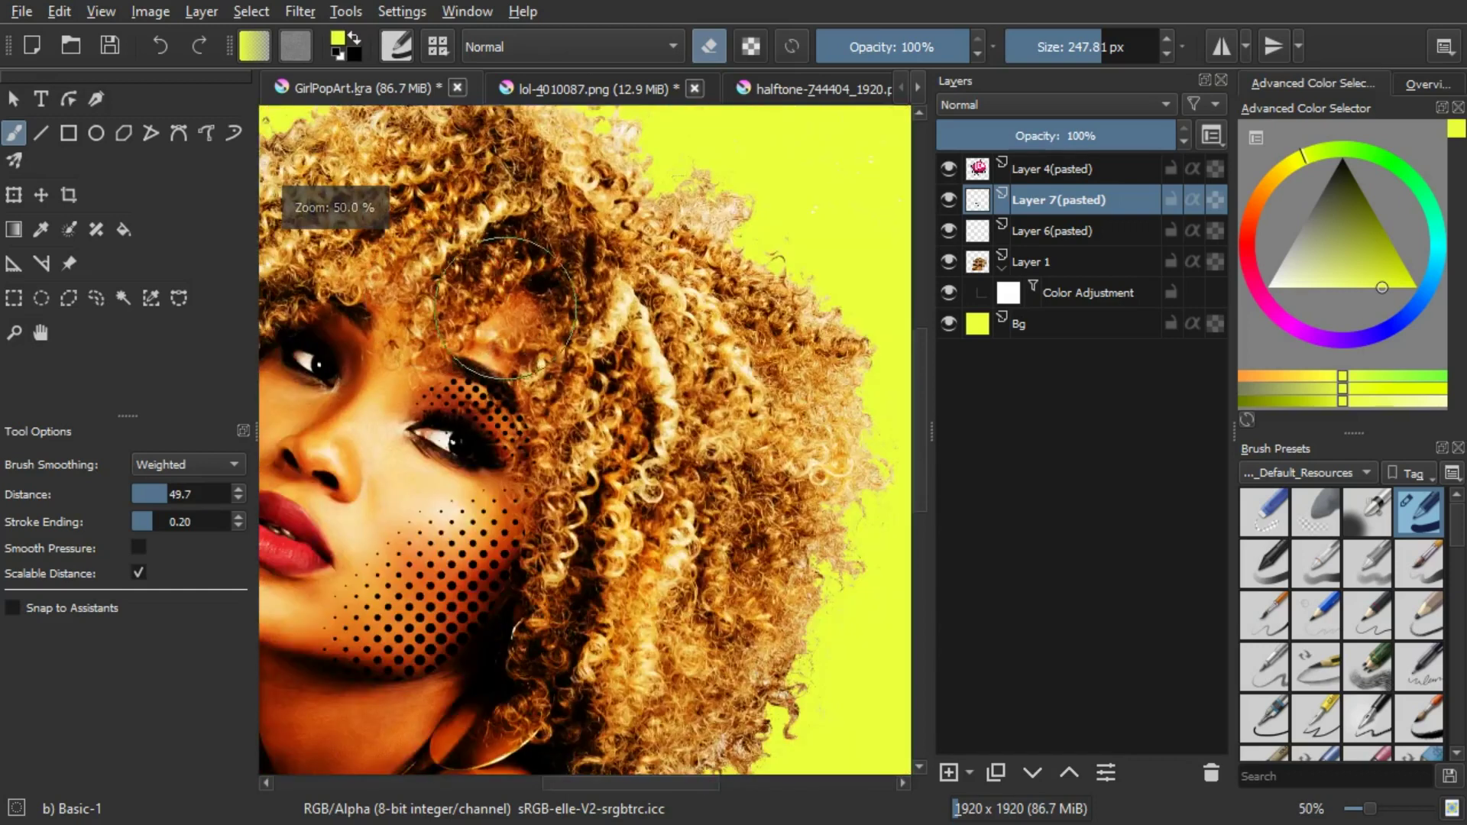
Step: Inspect the halftone shading around the eye and cheek up close and within the whole portrait
{"action": "mouse_move", "coordinate": [546, 324]}
{"action": "left_mouse_down"}
{"action": "mouse_move", "coordinate": [658, 306]}
{"action": "mouse_move", "coordinate": [662, 285]}
{"action": "left_mouse_up"}
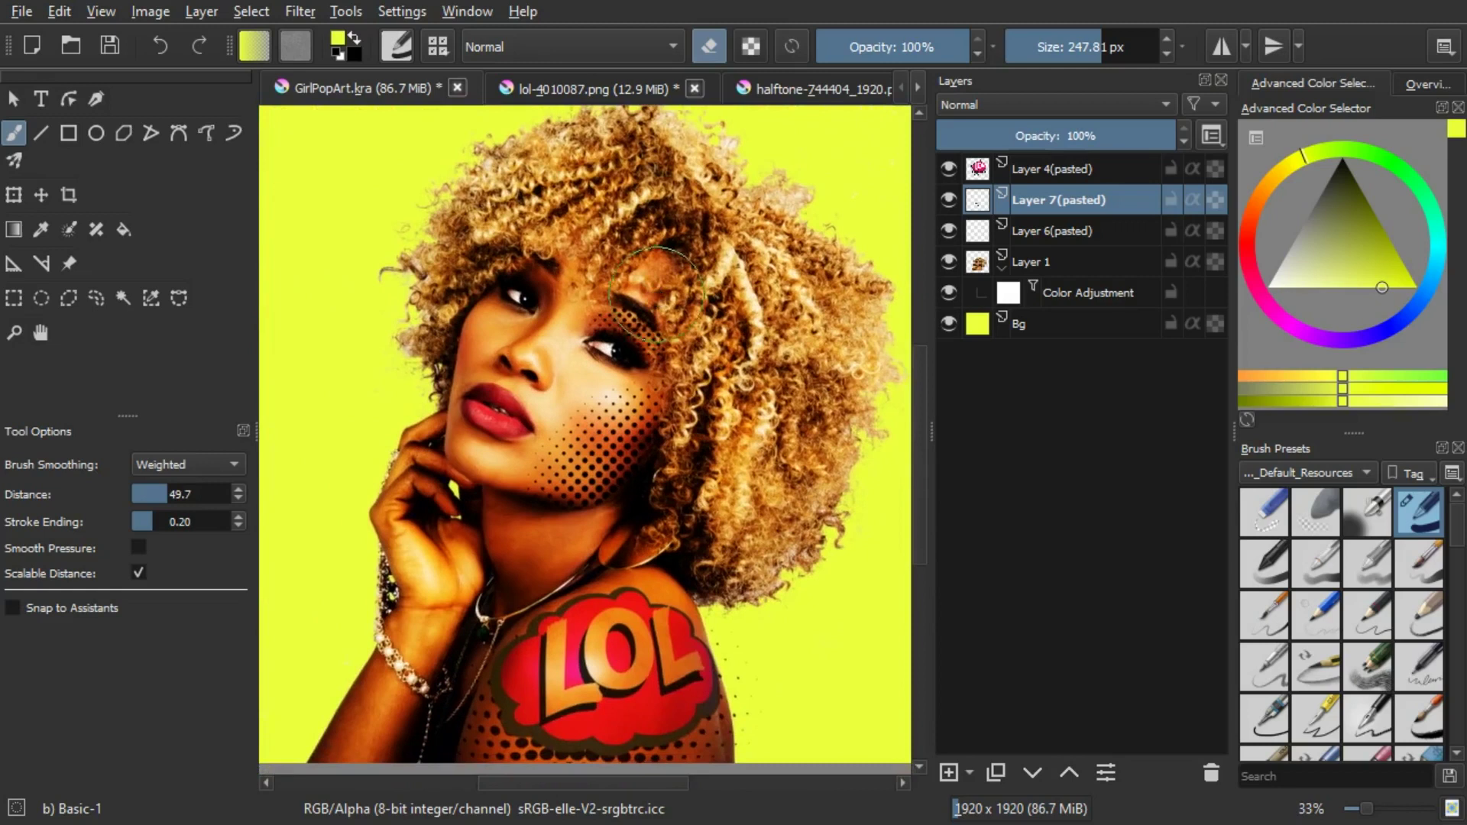
{"action": "scroll", "coordinate": [625, 291], "scroll_direction": "up", "scroll_amount": 3}
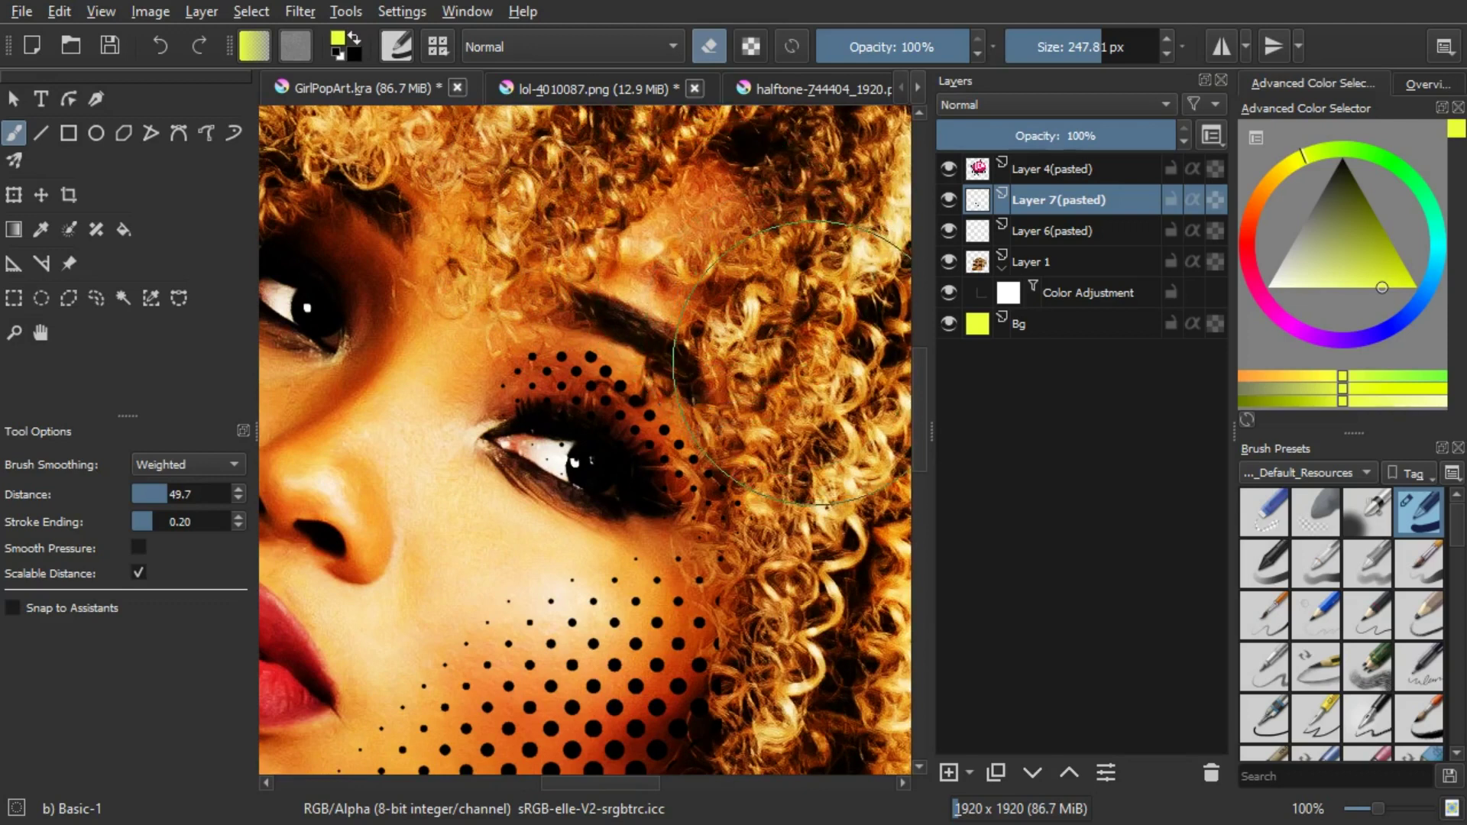
{"action": "scroll", "coordinate": [780, 339], "scroll_direction": "down", "scroll_amount": 3}
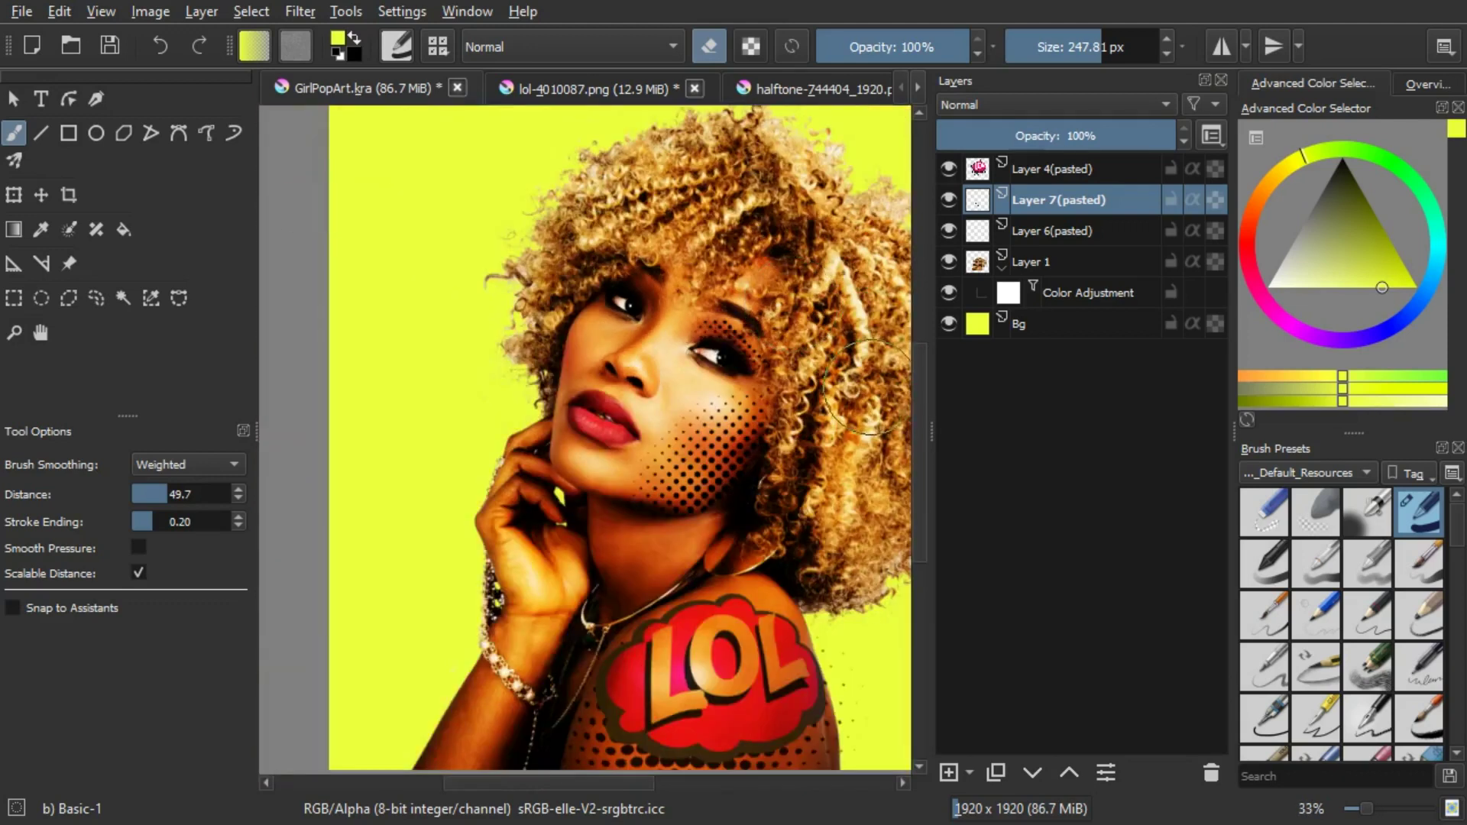
{"action": "scroll", "coordinate": [804, 470], "scroll_direction": "down", "scroll_amount": 1}
{"action": "mouse_move", "coordinate": [791, 501]}
{"action": "left_mouse_down"}
{"action": "mouse_move", "coordinate": [728, 462]}
{"action": "mouse_move", "coordinate": [693, 461]}
{"action": "left_mouse_up"}
{"action": "scroll", "coordinate": [744, 395], "scroll_direction": "down", "scroll_amount": 1}
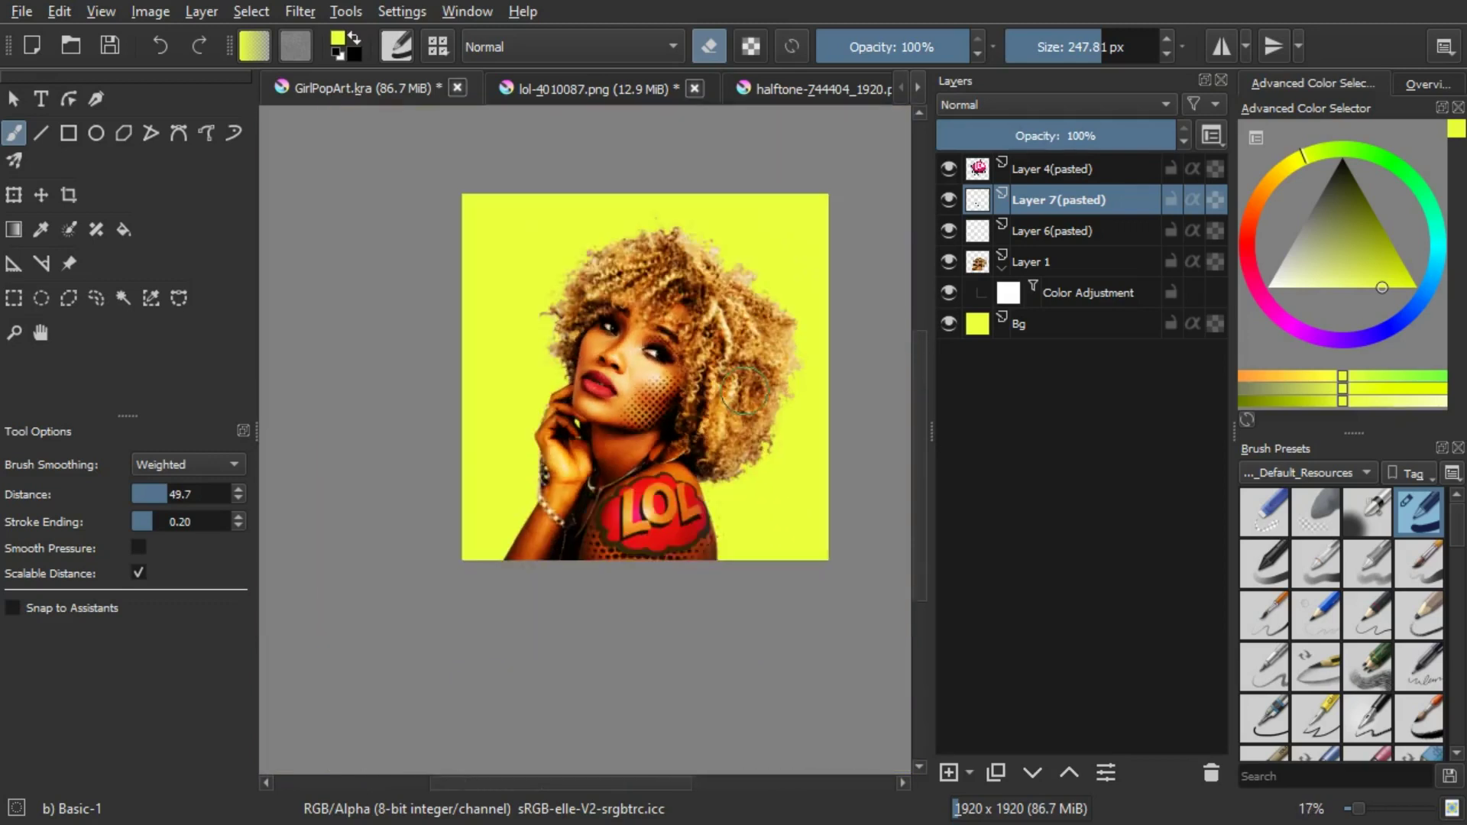
{"action": "scroll", "coordinate": [747, 447], "scroll_direction": "up", "scroll_amount": 2}
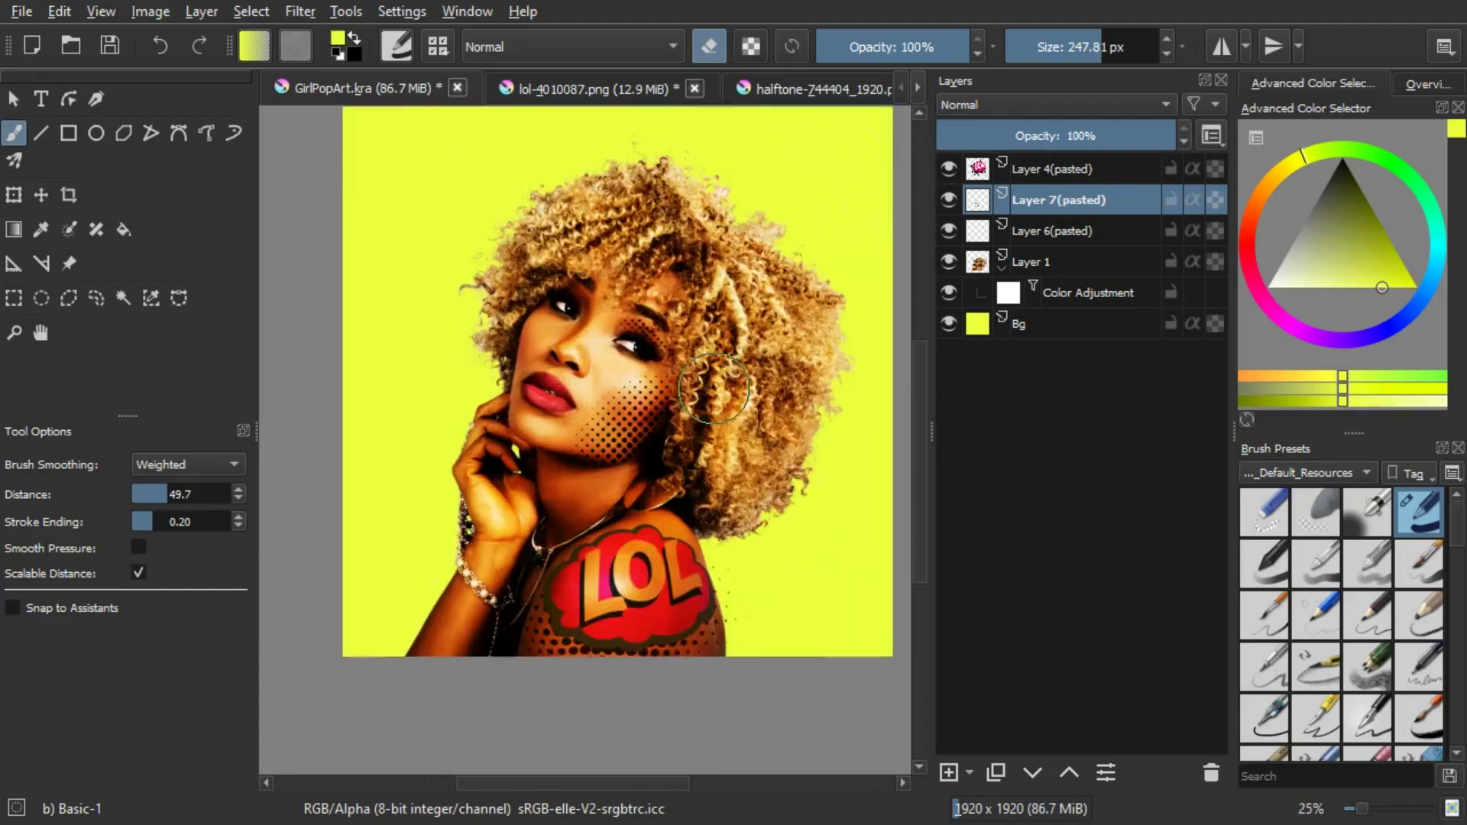
{"action": "scroll", "coordinate": [733, 446], "scroll_direction": "down", "scroll_amount": 1}
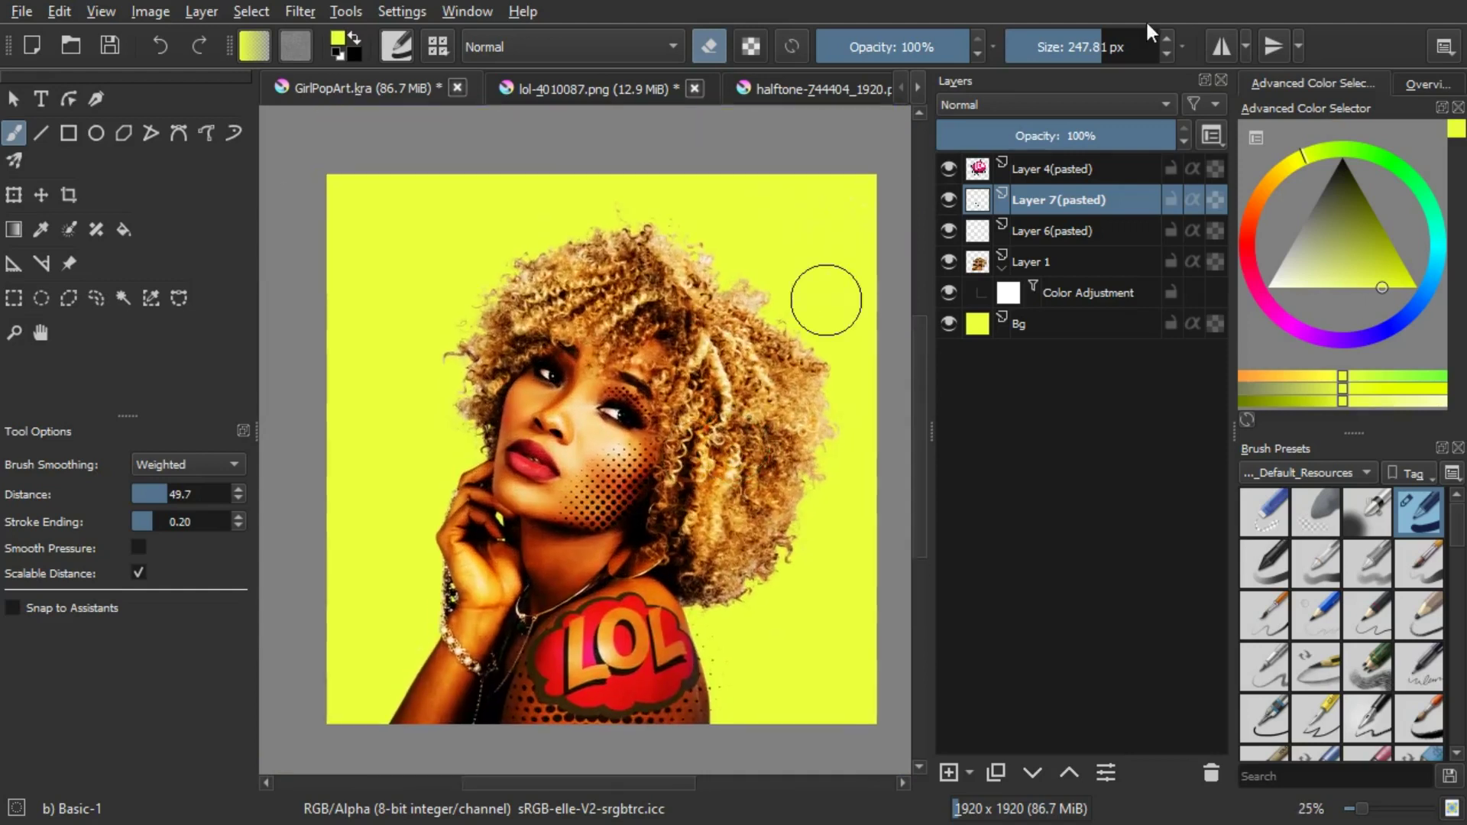
Step: Create a text object above the LOL graphic's layer, near the canvas's upper edge, and replace the sample text with POP in black
{"action": "left_click", "coordinate": [1081, 163]}
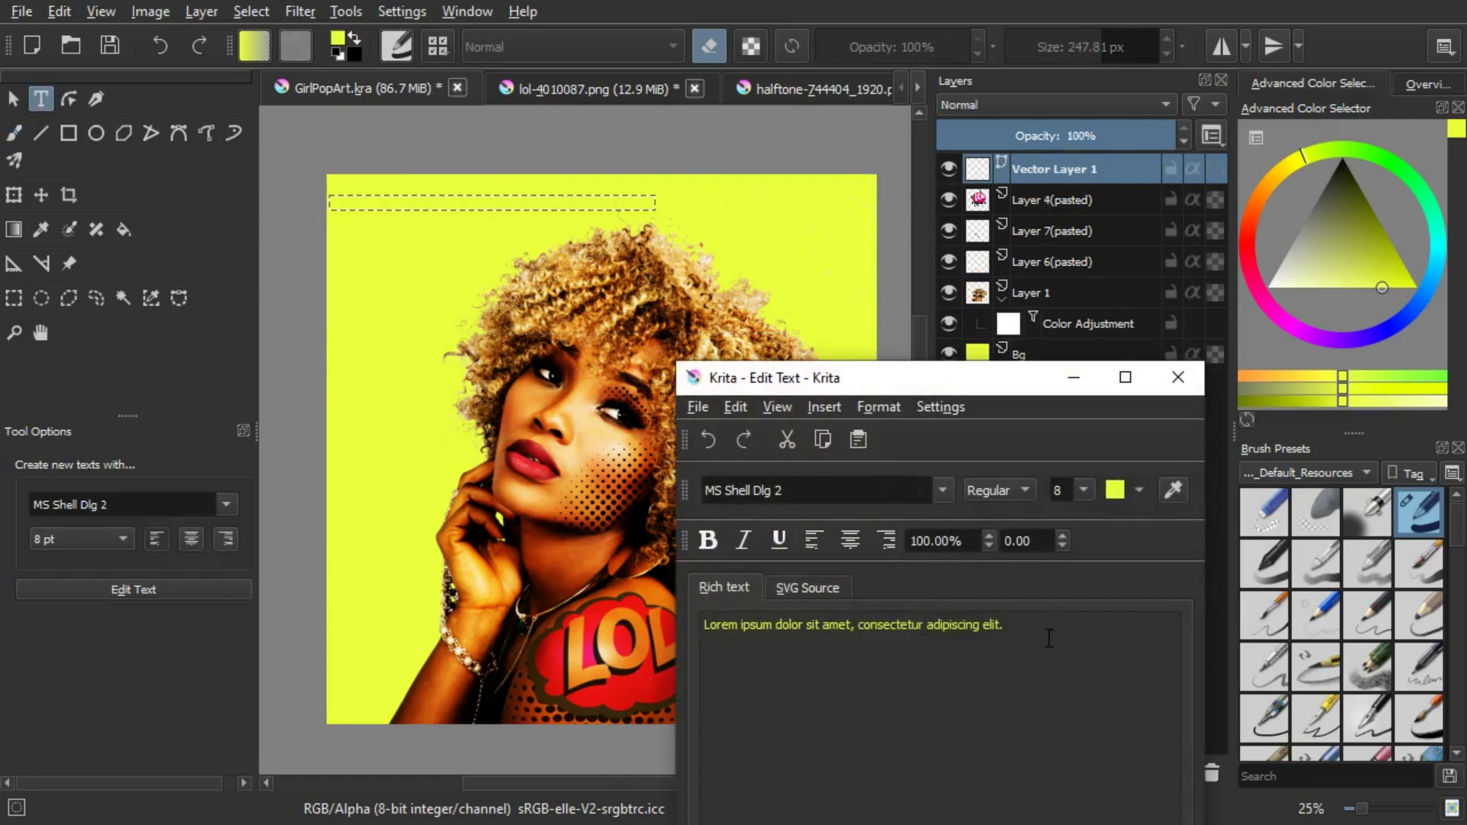
{"action": "left_click_drag", "start_coordinate": [1050, 637], "coordinate": [574, 584]}
{"action": "type", "text": "p"}
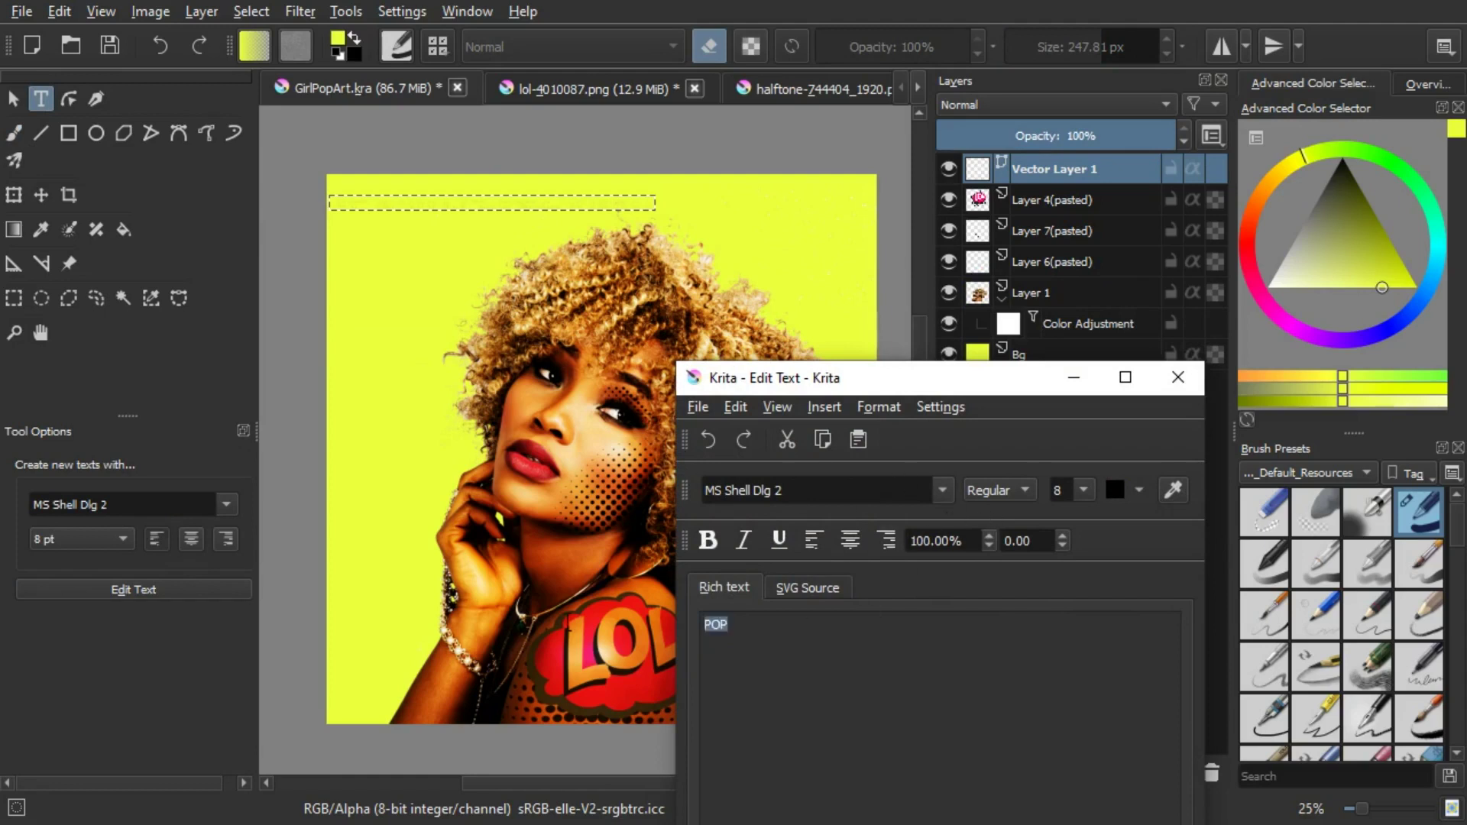
Step: Set the POP text's font to Baltar, save the text and close the text editor
{"action": "left_click", "coordinate": [944, 492]}
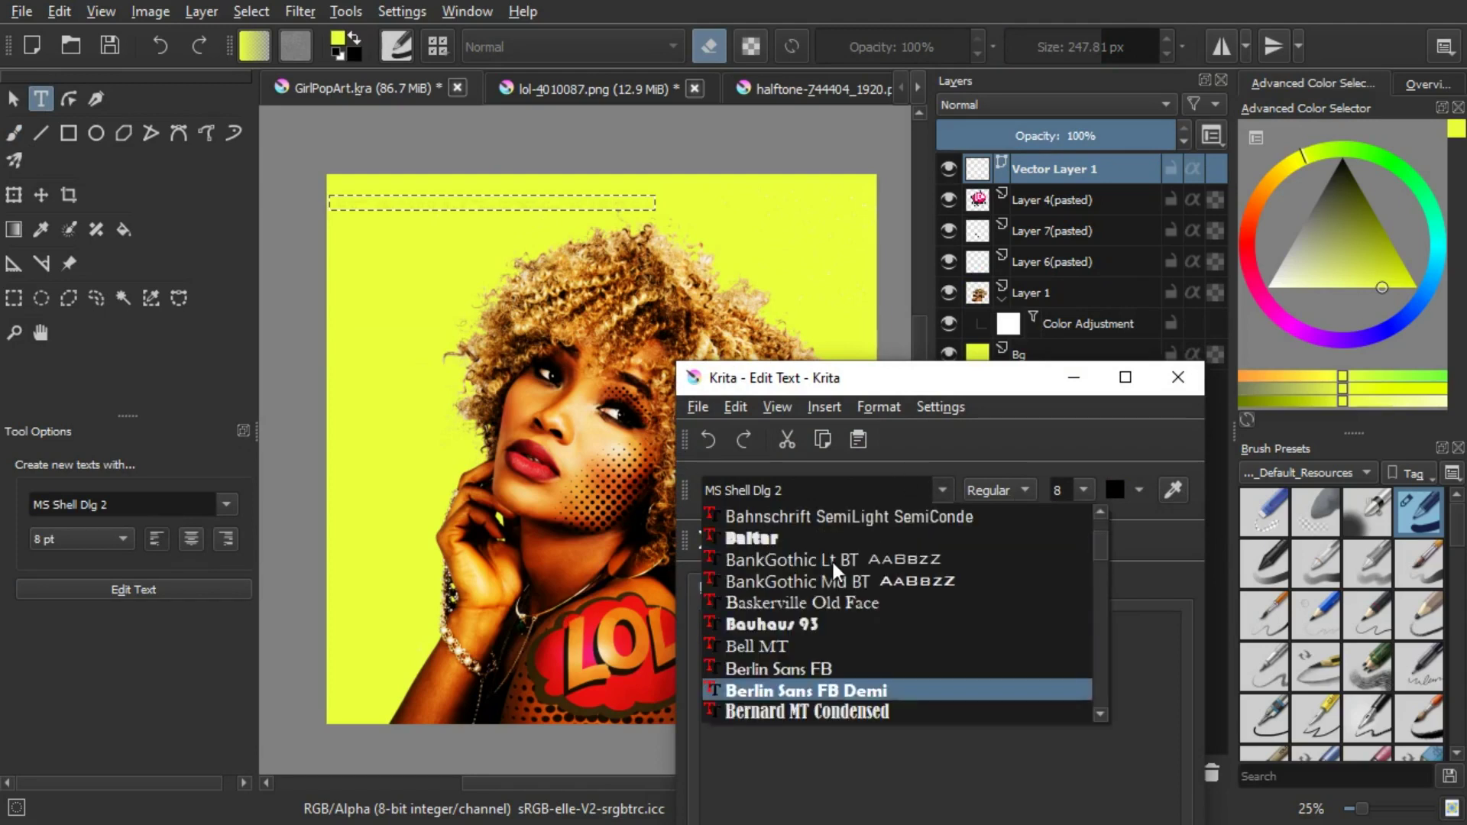
{"action": "left_click", "coordinate": [796, 541]}
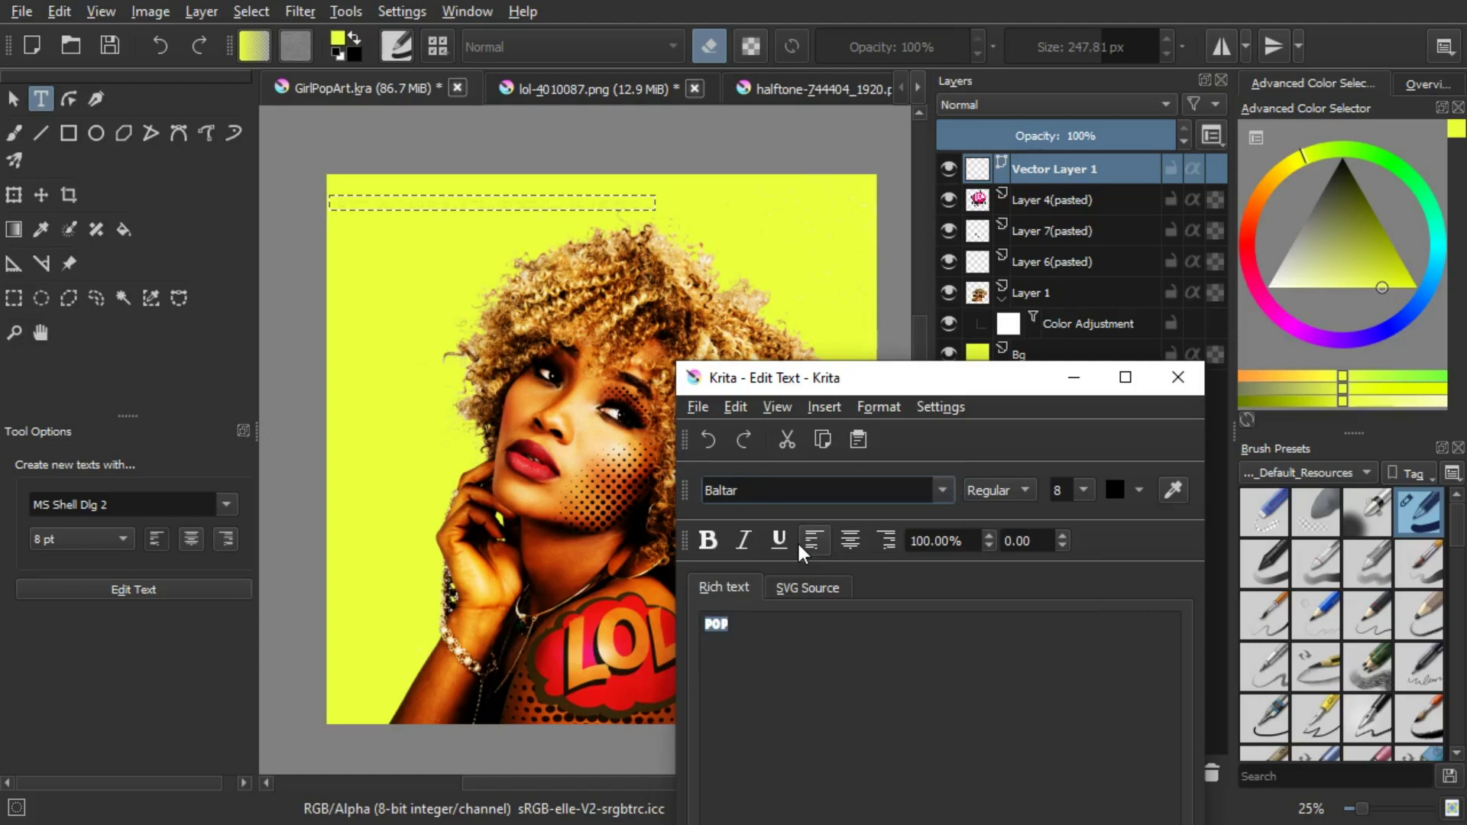
{"action": "left_click_drag", "start_coordinate": [851, 379], "coordinate": [915, 61]}
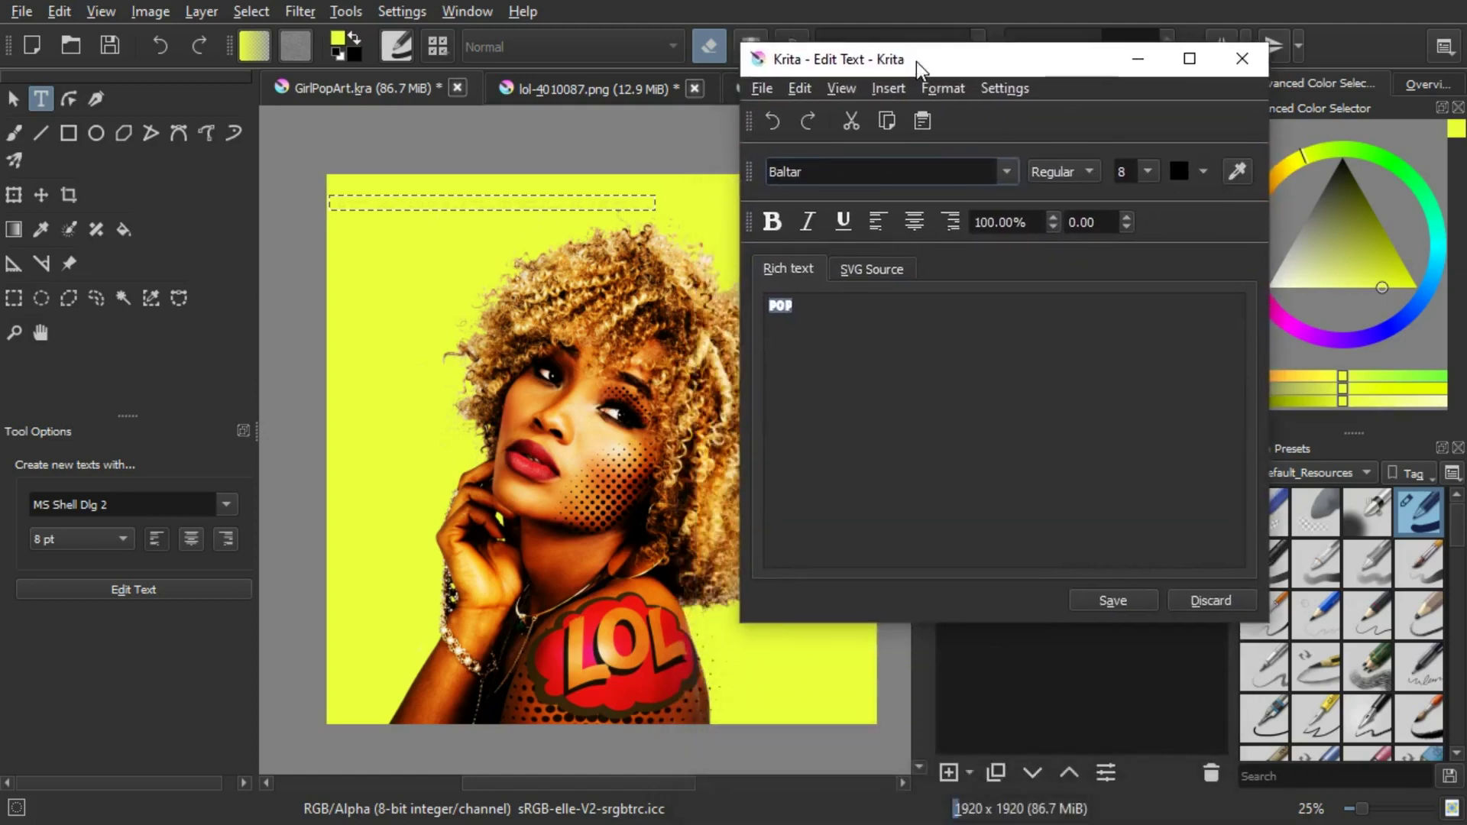
{"action": "left_click", "coordinate": [1103, 596]}
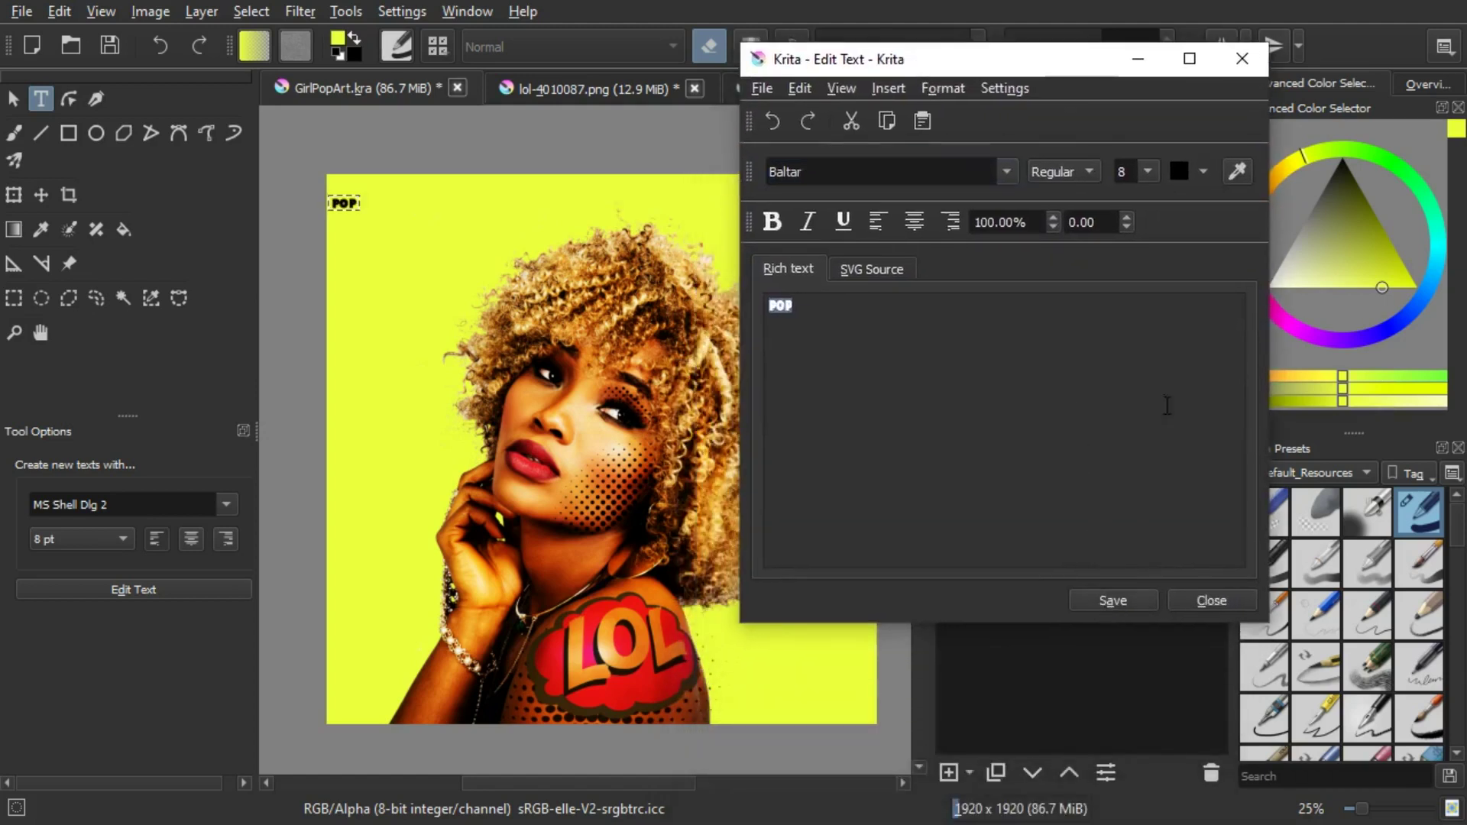
{"action": "left_click", "coordinate": [1243, 59]}
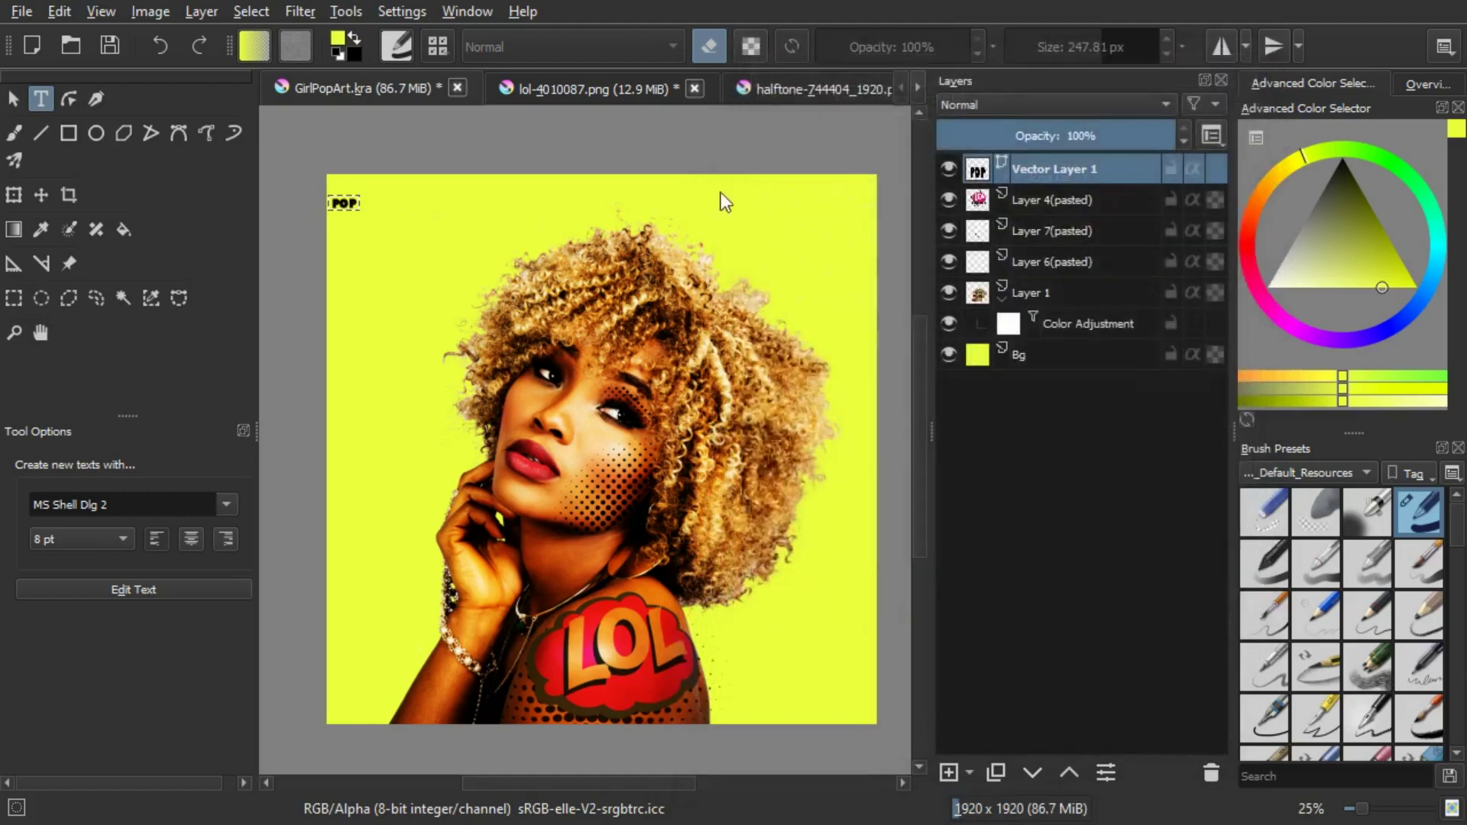
Step: Scale the POP text up to nearly the full canvas width, centred near x 957, y 441, and apply the transform
{"action": "left_click", "coordinate": [14, 195]}
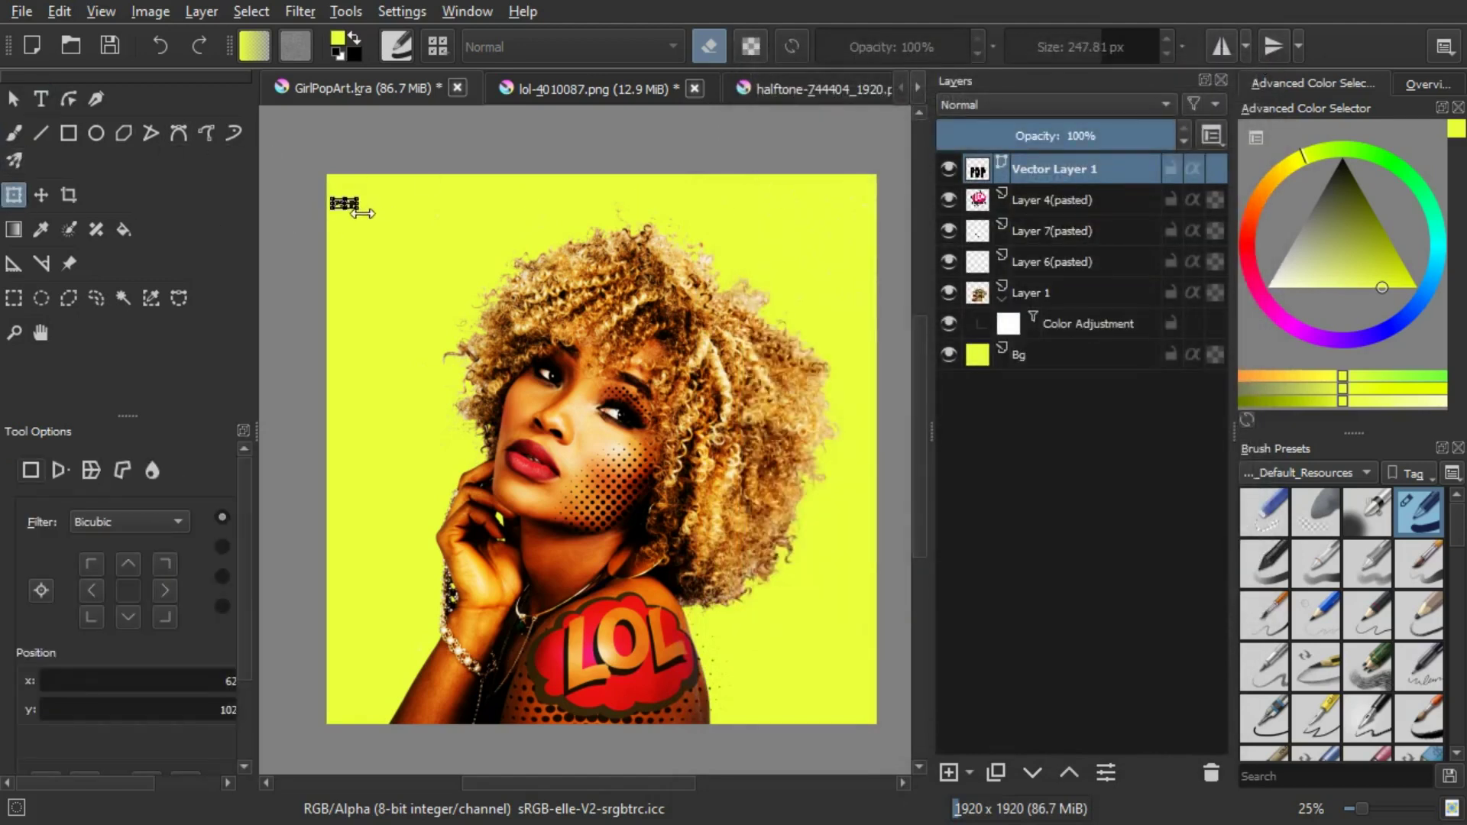
{"action": "scroll", "coordinate": [352, 210], "scroll_direction": "up", "scroll_amount": 2}
{"action": "scroll", "coordinate": [361, 207], "scroll_direction": "up", "scroll_amount": 2}
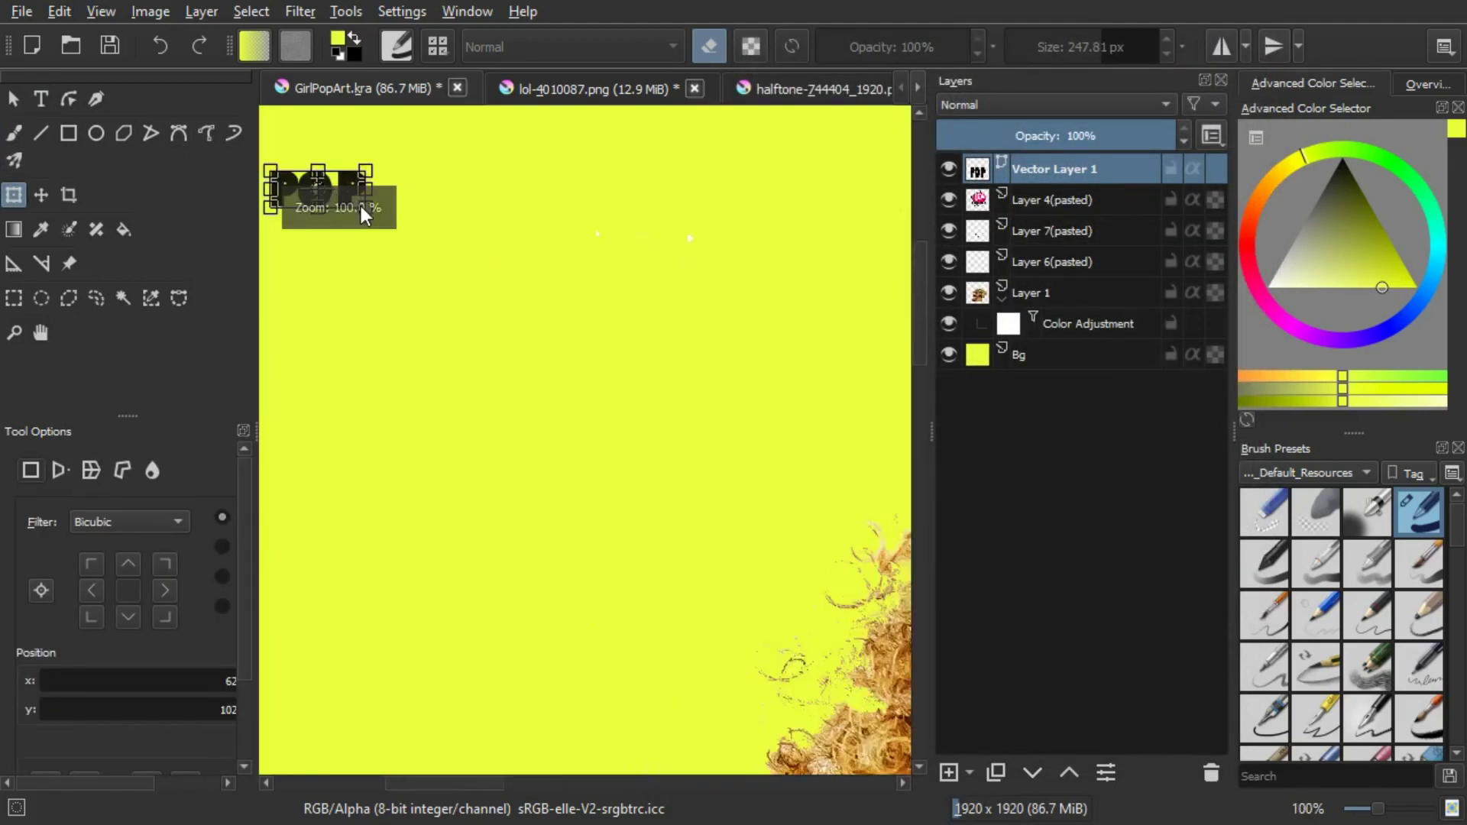
{"action": "left_click_drag", "start_coordinate": [365, 208], "coordinate": [1043, 623]}
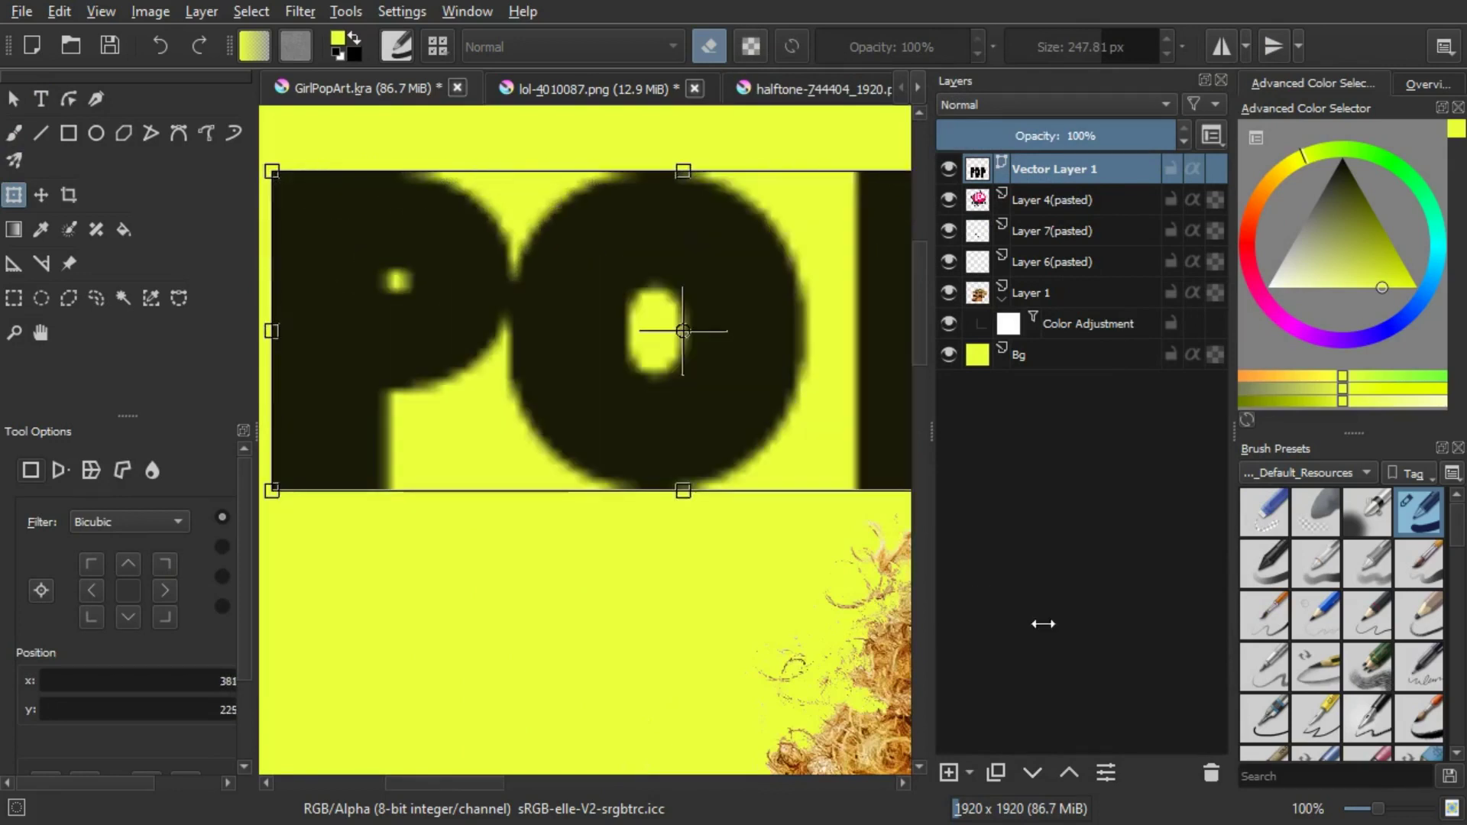
{"action": "scroll", "coordinate": [451, 306], "scroll_direction": "down", "scroll_amount": 3}
{"action": "scroll", "coordinate": [662, 367], "scroll_direction": "down", "scroll_amount": 2}
{"action": "left_click_drag", "start_coordinate": [662, 368], "coordinate": [880, 467]}
{"action": "key", "text": "Return"}
Step: Move the POP text layer directly above the Bg layer so the lettering sits behind the woman
{"action": "left_click_drag", "start_coordinate": [1075, 166], "coordinate": [1075, 327]}
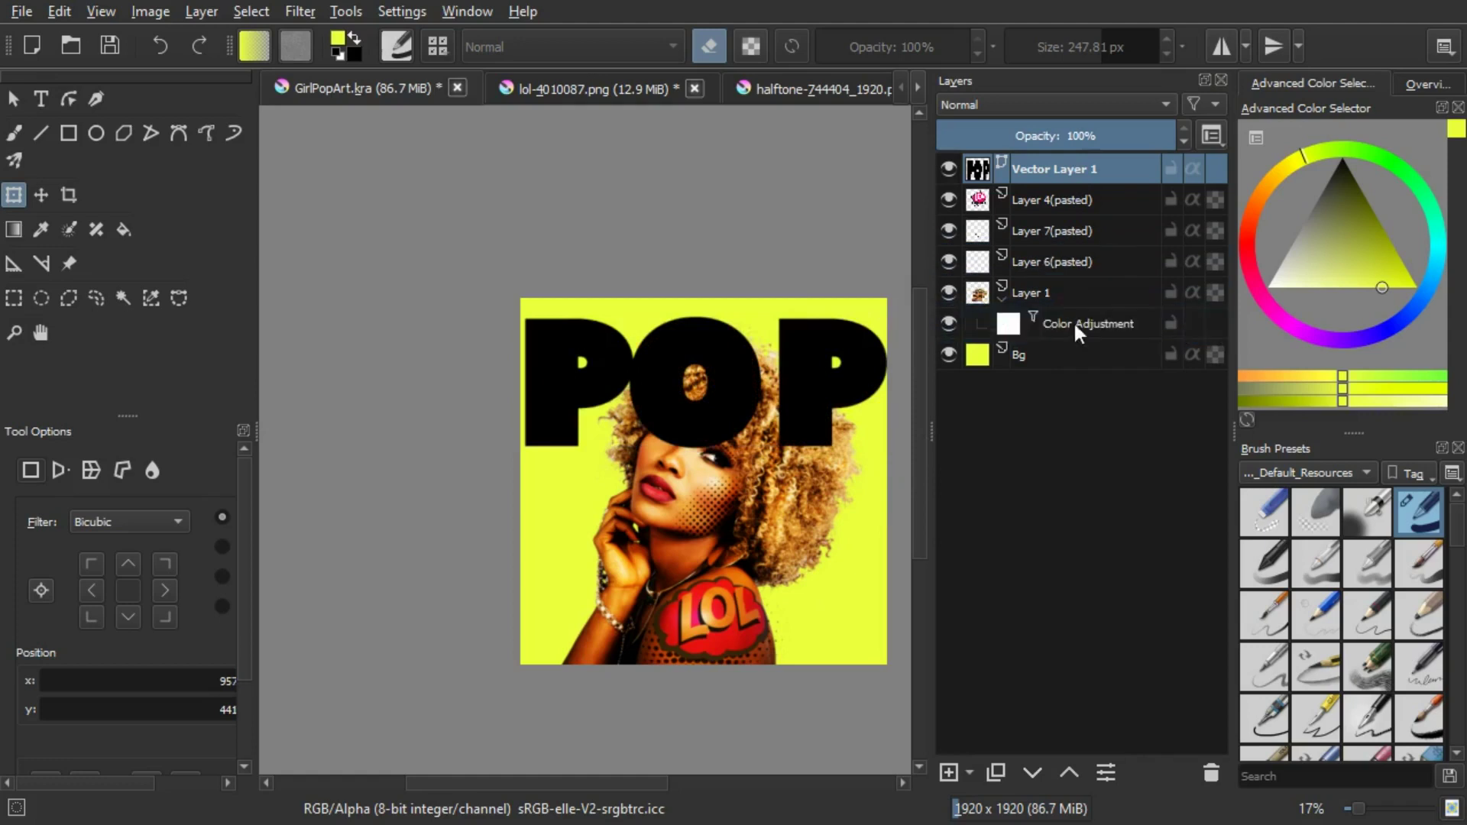
{"action": "left_click_drag", "start_coordinate": [1076, 185], "coordinate": [1073, 344]}
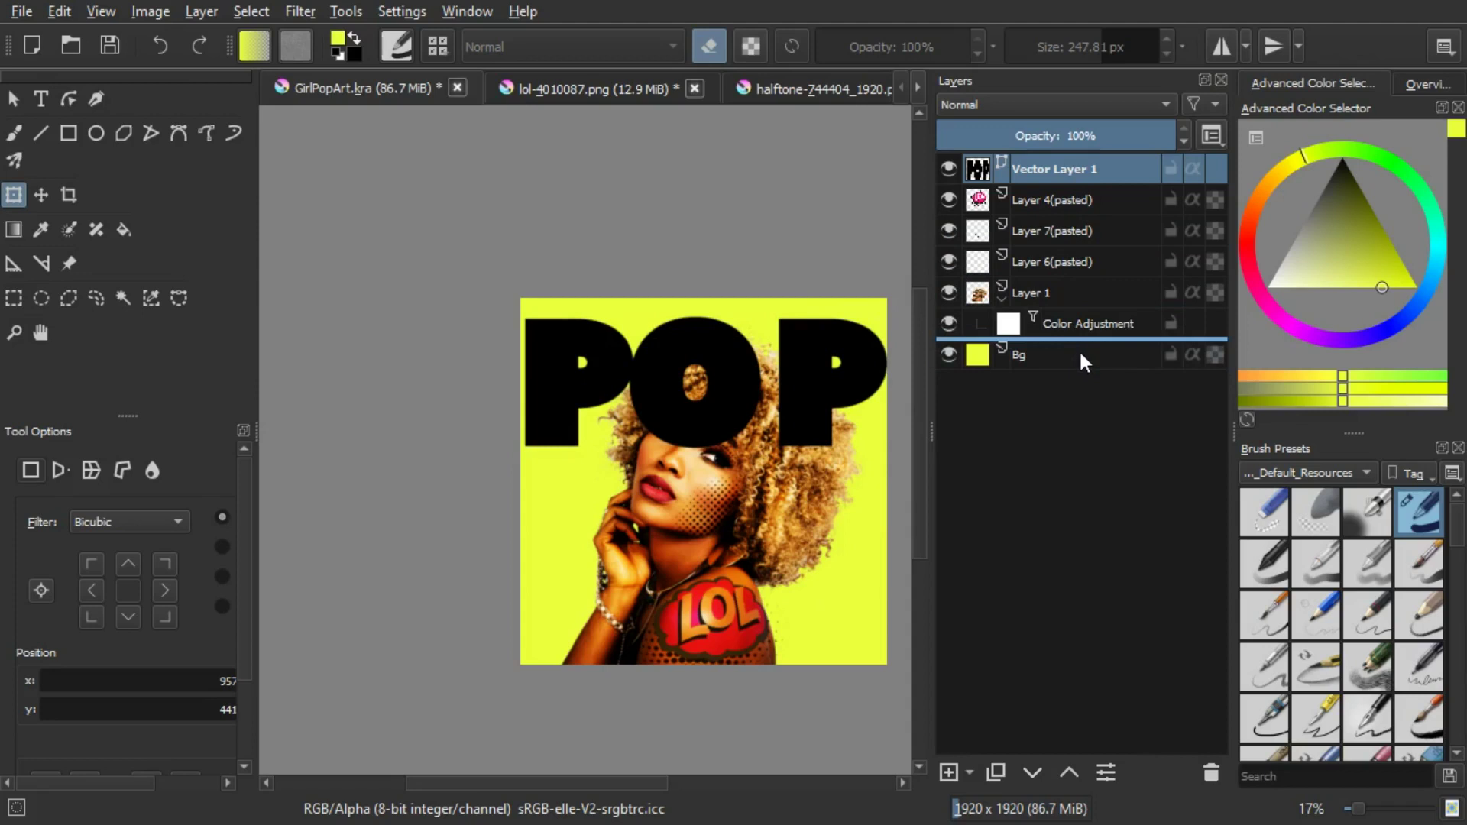
{"action": "scroll", "coordinate": [802, 359], "scroll_direction": "up", "scroll_amount": 2}
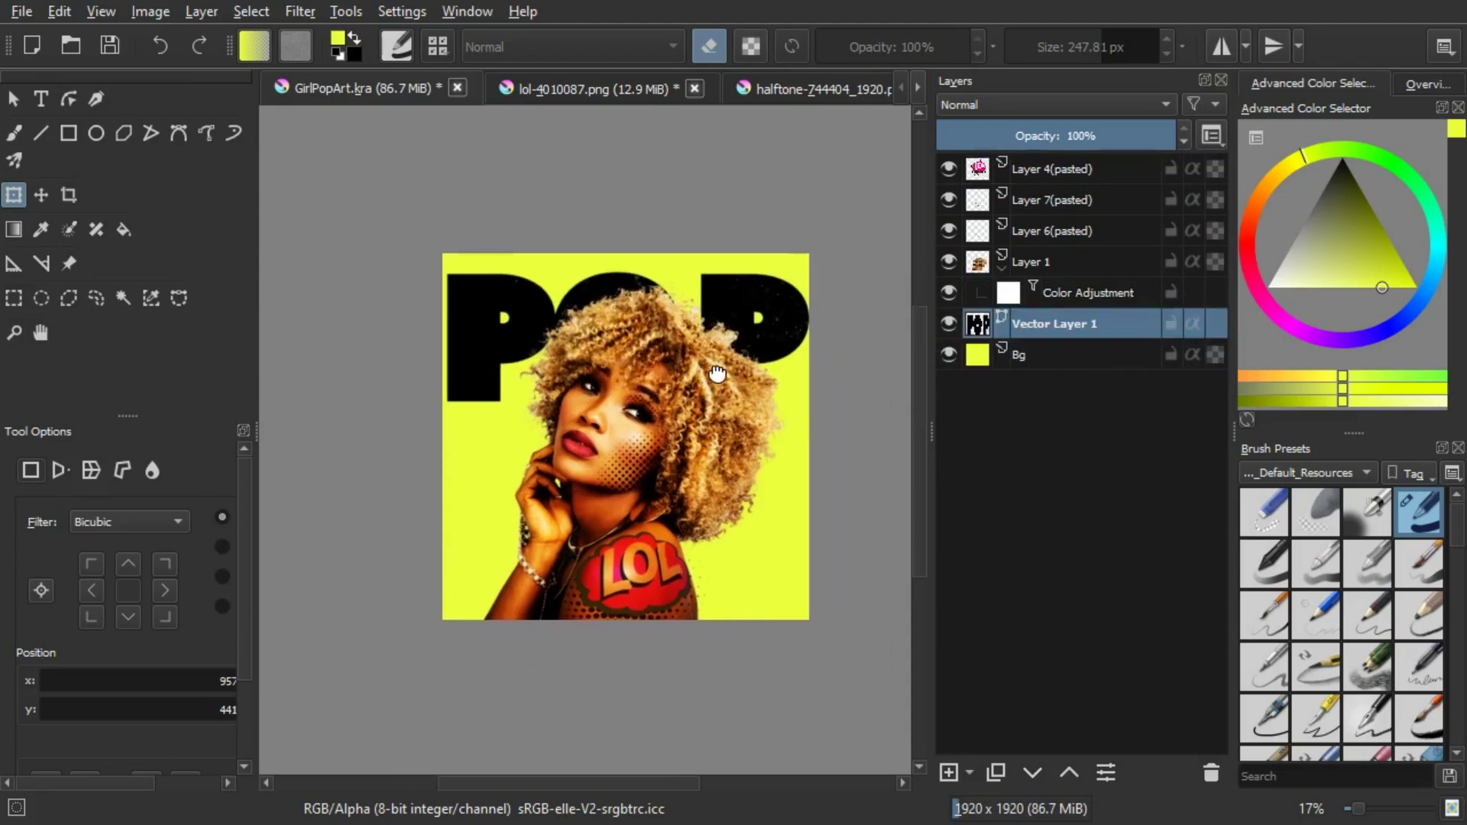
{"action": "left_click_drag", "start_coordinate": [737, 458], "coordinate": [740, 388]}
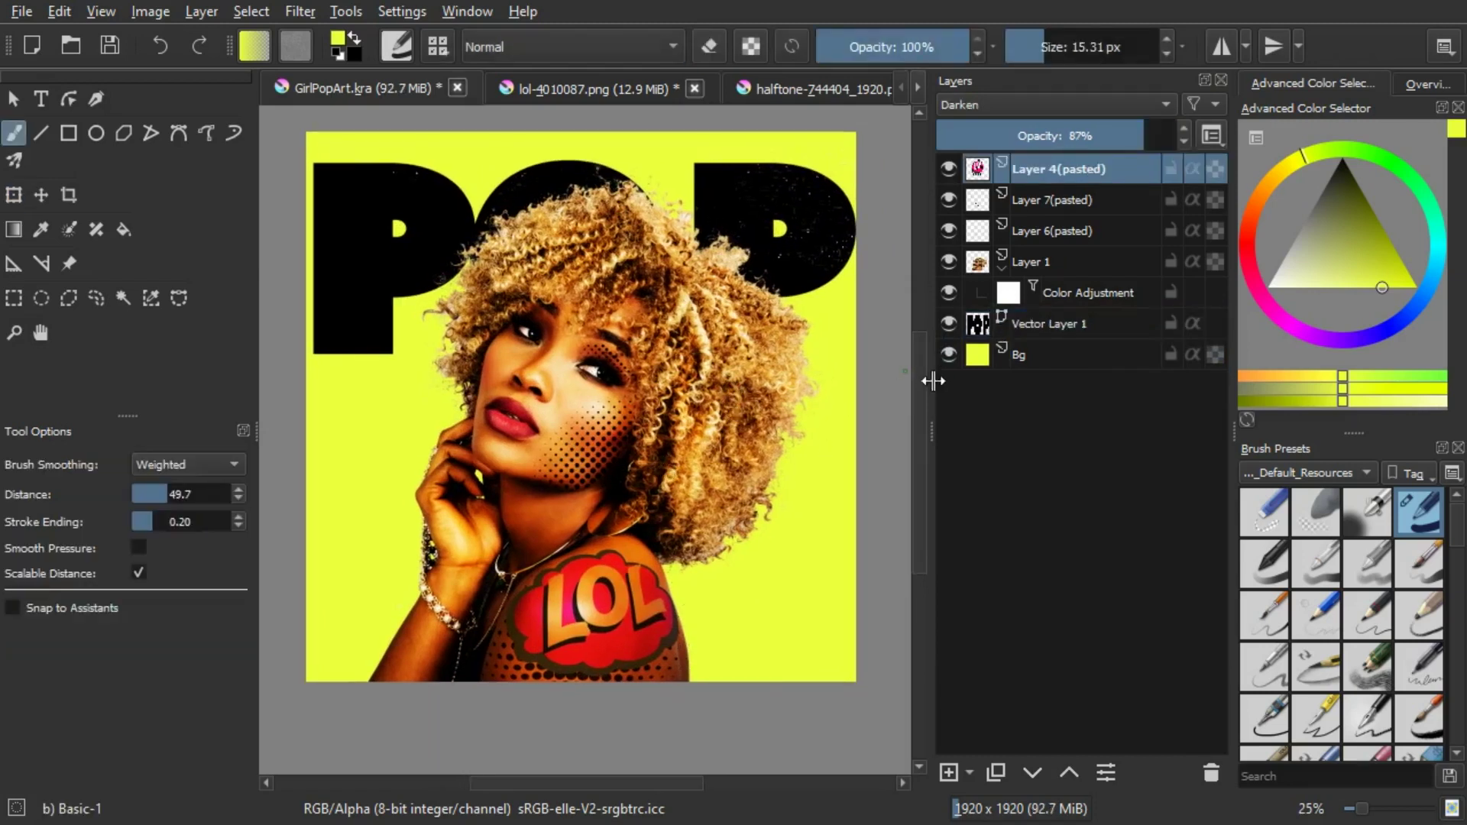
{"action": "left_click_drag", "start_coordinate": [881, 398], "coordinate": [890, 402]}
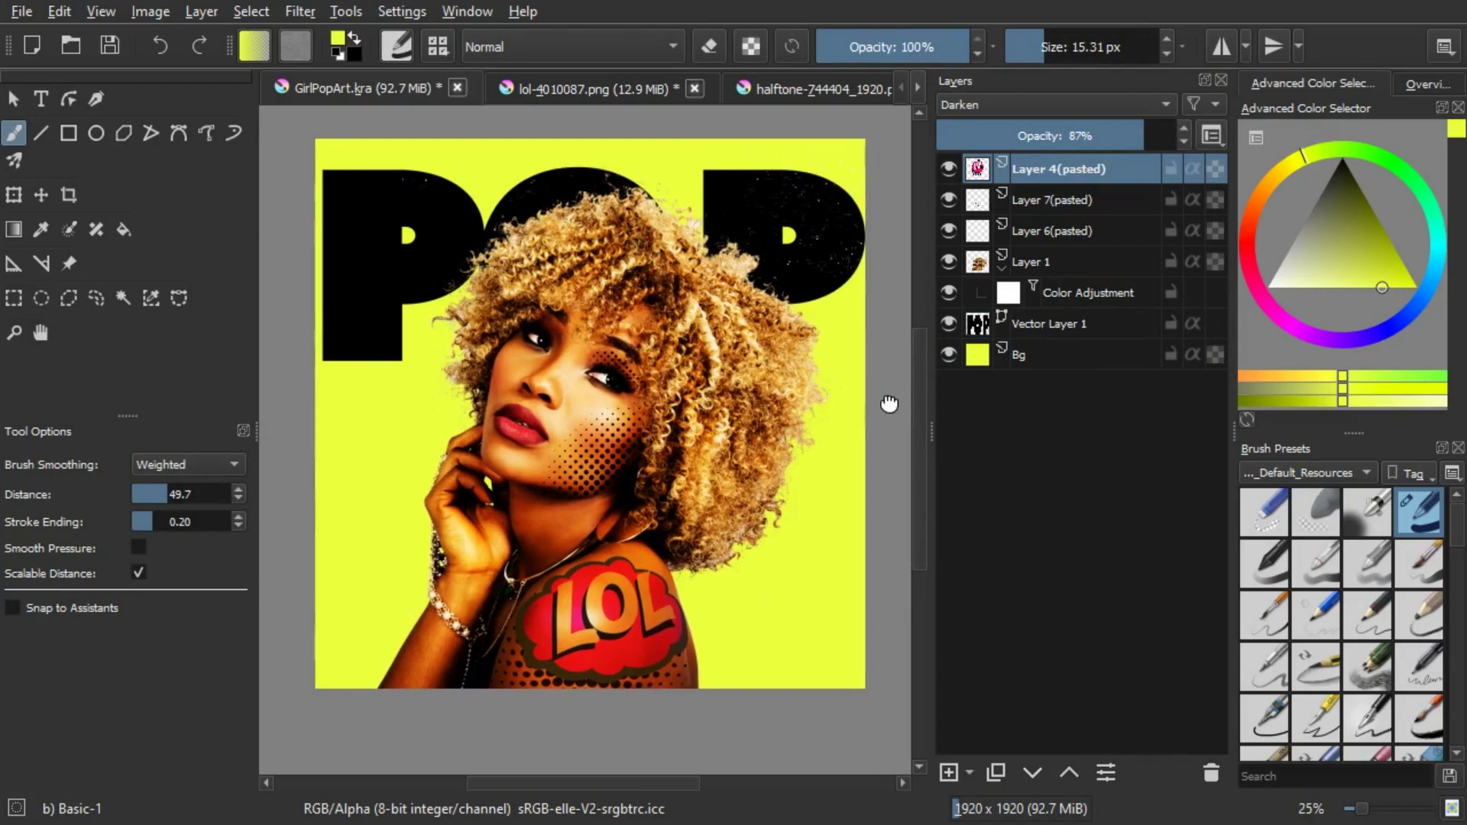